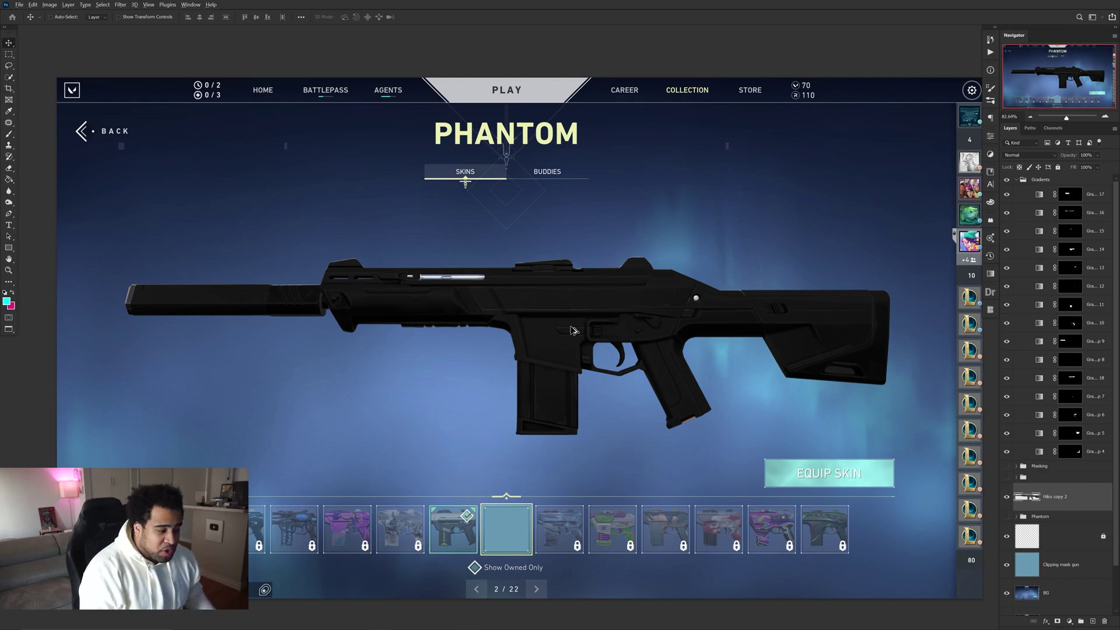
Select the gradient map layer that covers the suppressor by picking it directly on the gun.
{"action": "scroll", "coordinate": [294, 301], "scroll_direction": "up", "scroll_amount": 5}
{"action": "left_click_drag", "start_coordinate": [295, 302], "coordinate": [945, 338]}
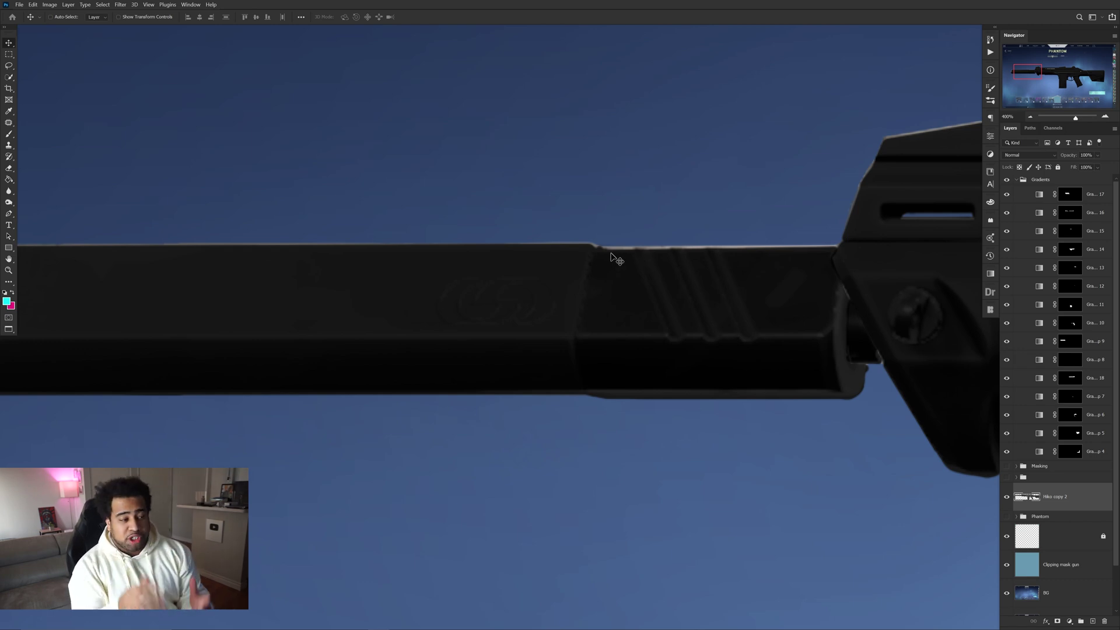
{"action": "left_click", "coordinate": [668, 283], "text": "ctrl"}
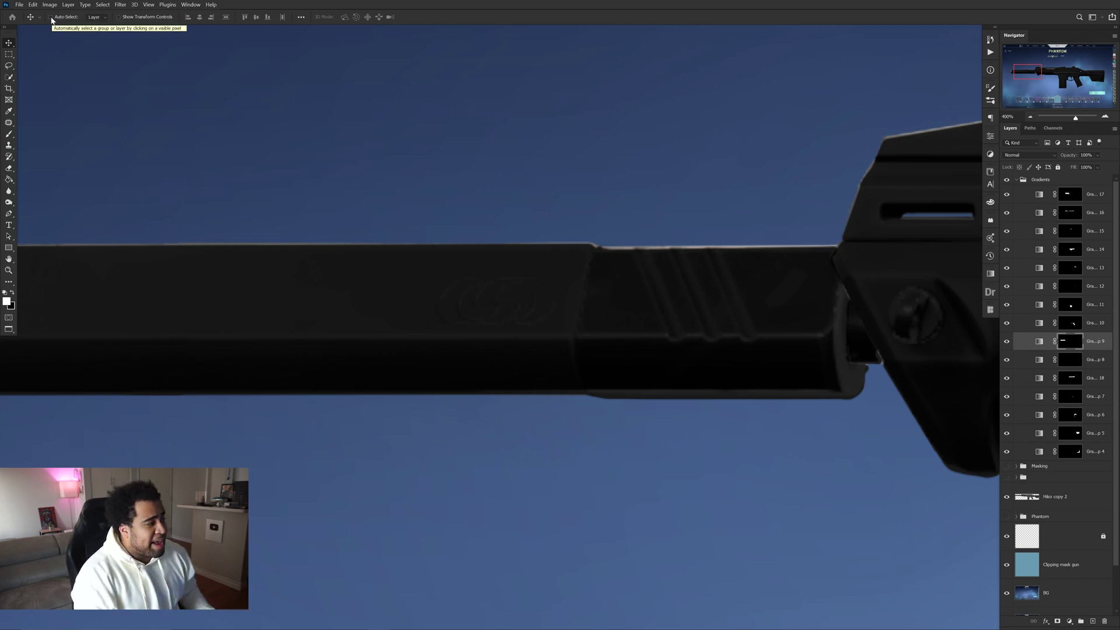
{"action": "left_click", "coordinate": [97, 16]}
{"action": "left_click", "coordinate": [102, 18]}
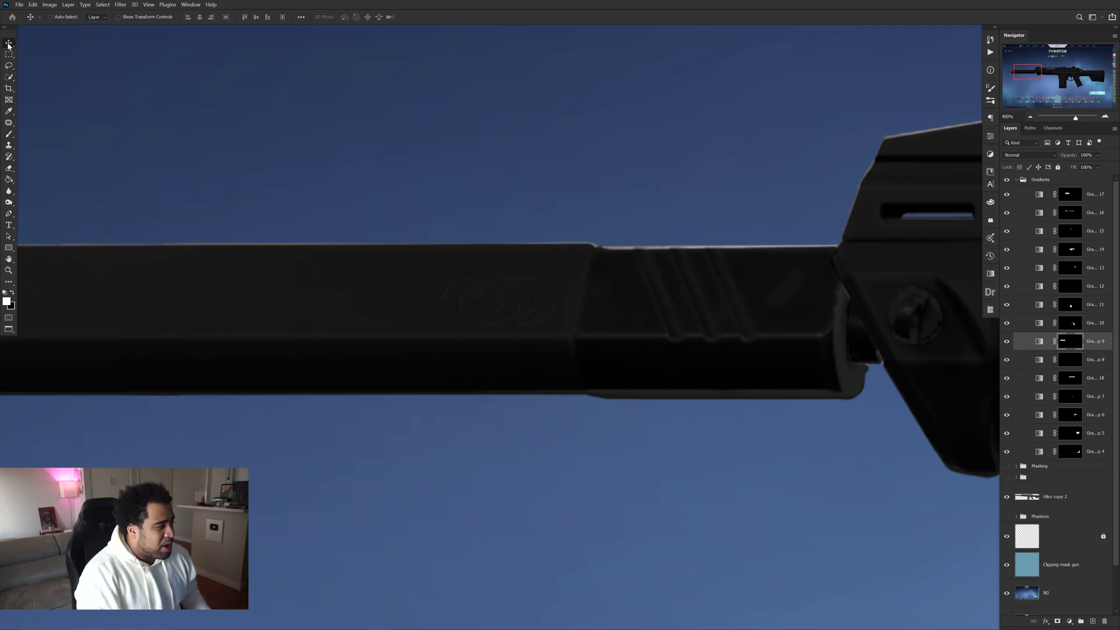
{"action": "right_click", "coordinate": [10, 44]}
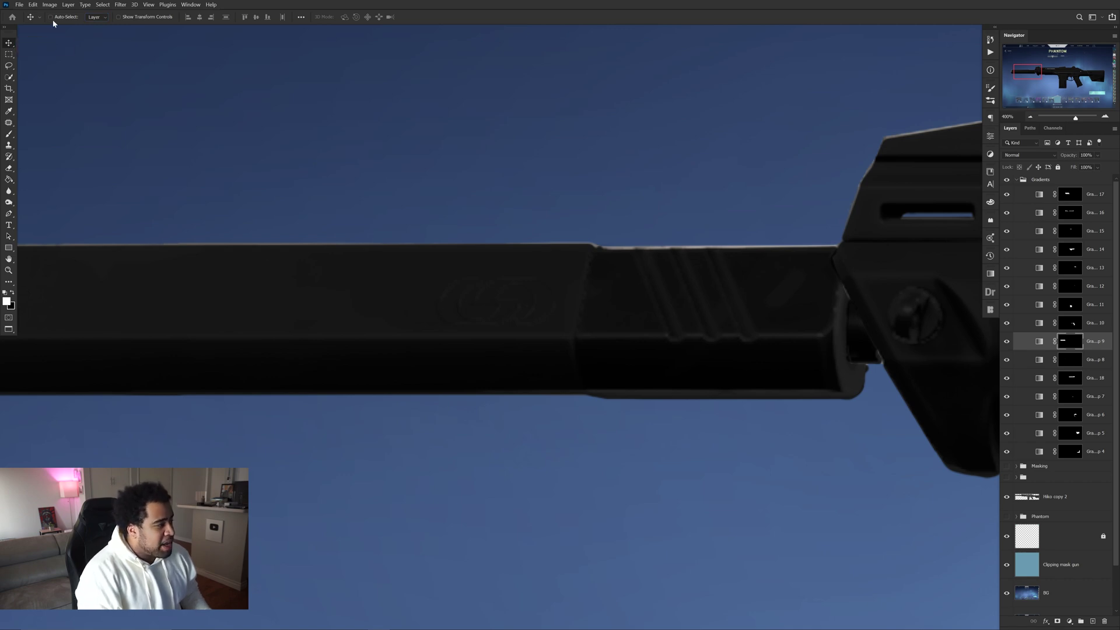
{"action": "left_click", "coordinate": [124, 18]}
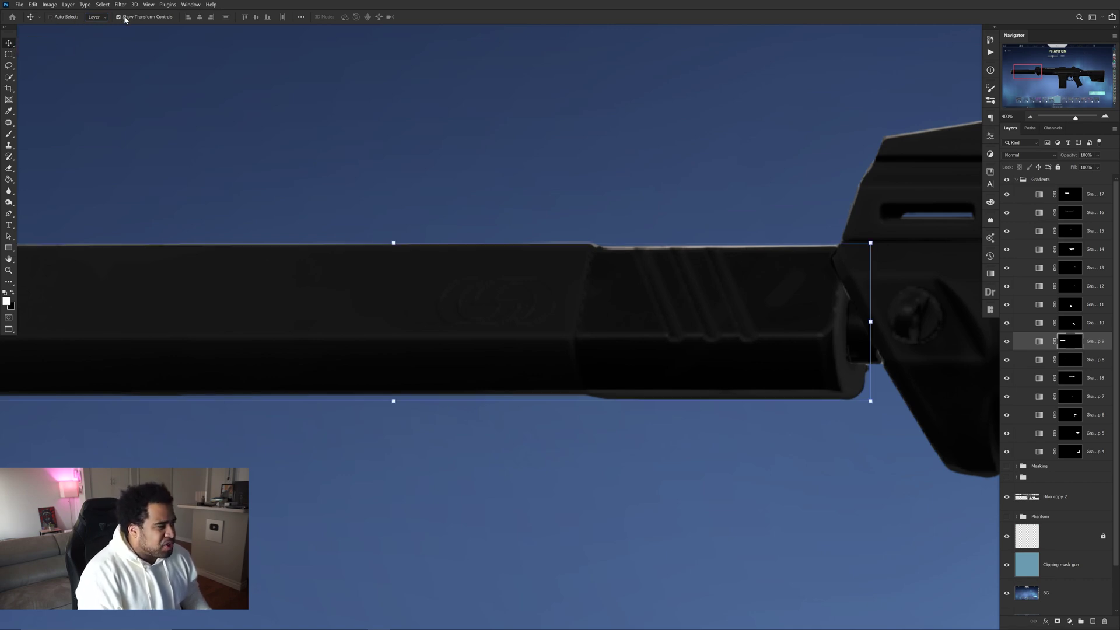
{"action": "left_click", "coordinate": [124, 17]}
{"action": "left_click", "coordinate": [124, 18]}
{"action": "left_click", "coordinate": [125, 19]}
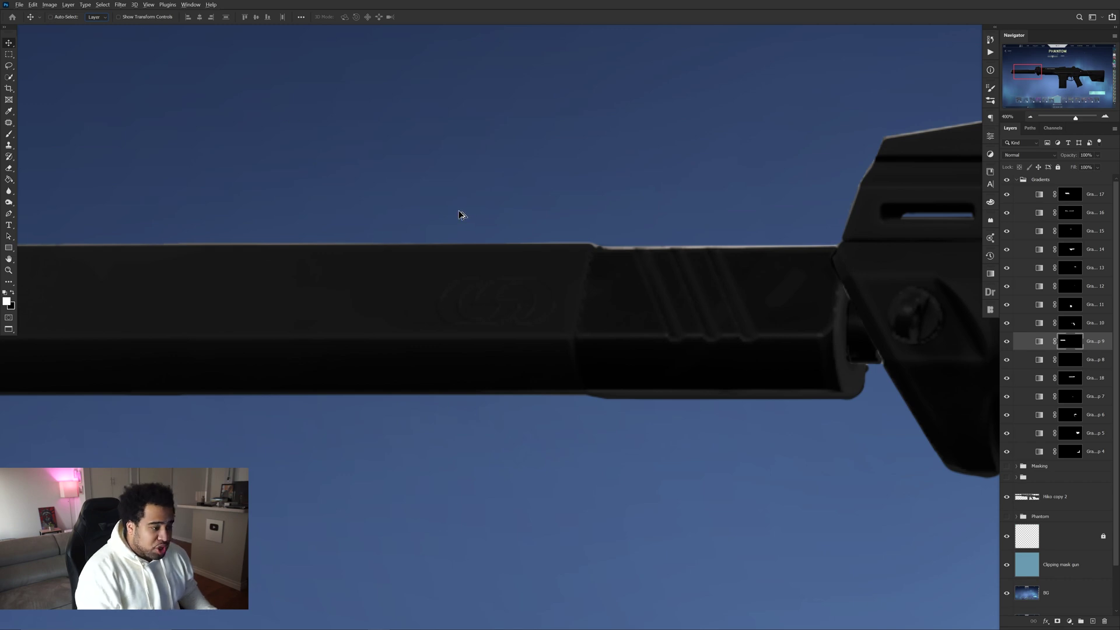
Auto-select gradient layers by picking gun parts, finishing with the suppressor's Gradient Map 9, and toggle that layer's visibility off and on.
{"action": "scroll", "coordinate": [576, 220], "scroll_direction": "down", "scroll_amount": 2}
{"action": "left_click_drag", "start_coordinate": [658, 266], "coordinate": [345, 285]}
{"action": "scroll", "coordinate": [395, 289], "scroll_direction": "down", "scroll_amount": 2}
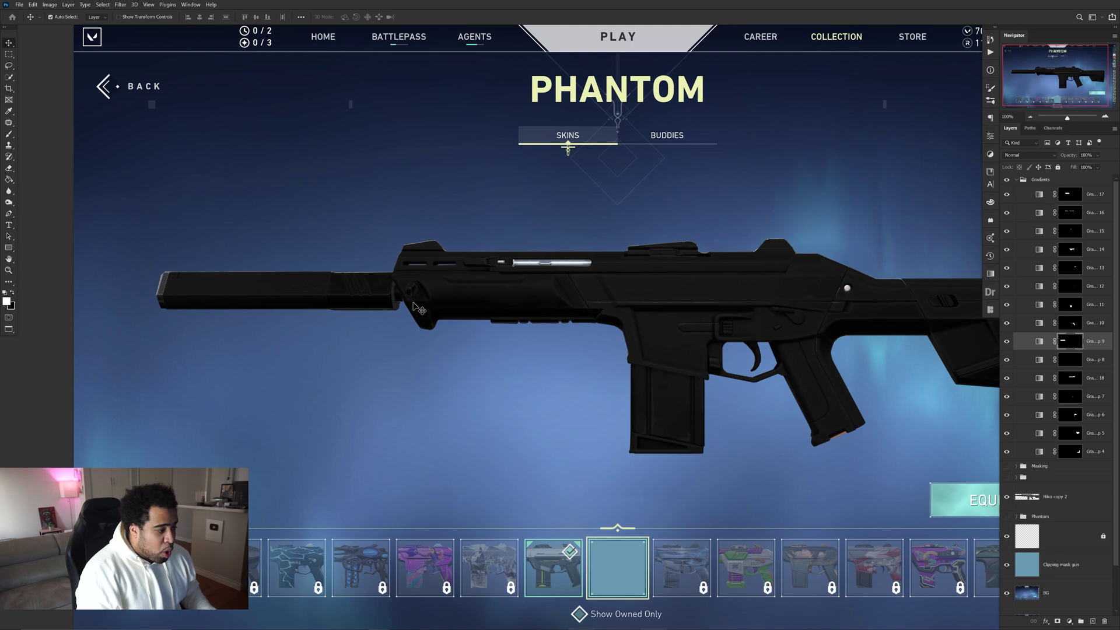
{"action": "key", "text": "ctrl"}
{"action": "left_click", "coordinate": [523, 292], "text": "ctrl"}
{"action": "left_click", "coordinate": [651, 294], "text": "ctrl"}
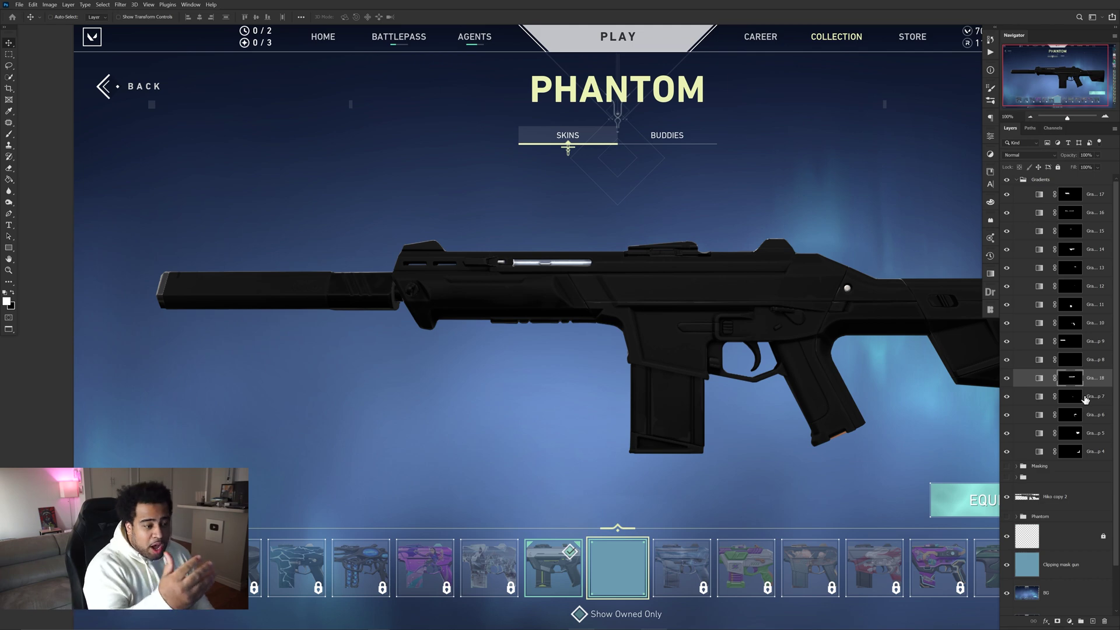
{"action": "key", "text": "ctrl"}
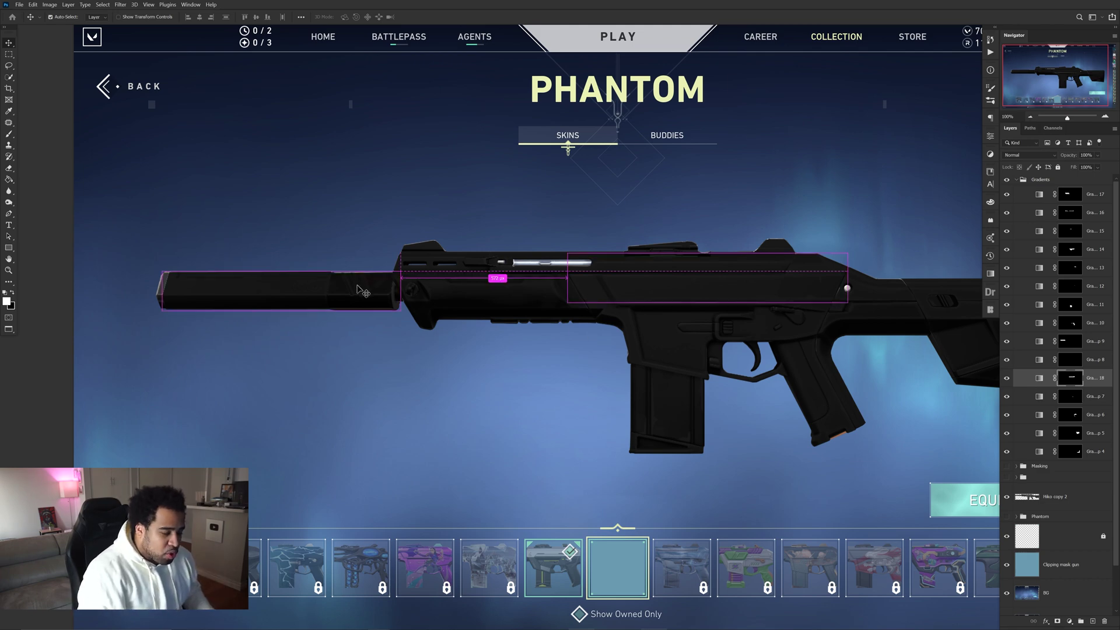
{"action": "left_click", "coordinate": [350, 292], "text": "ctrl"}
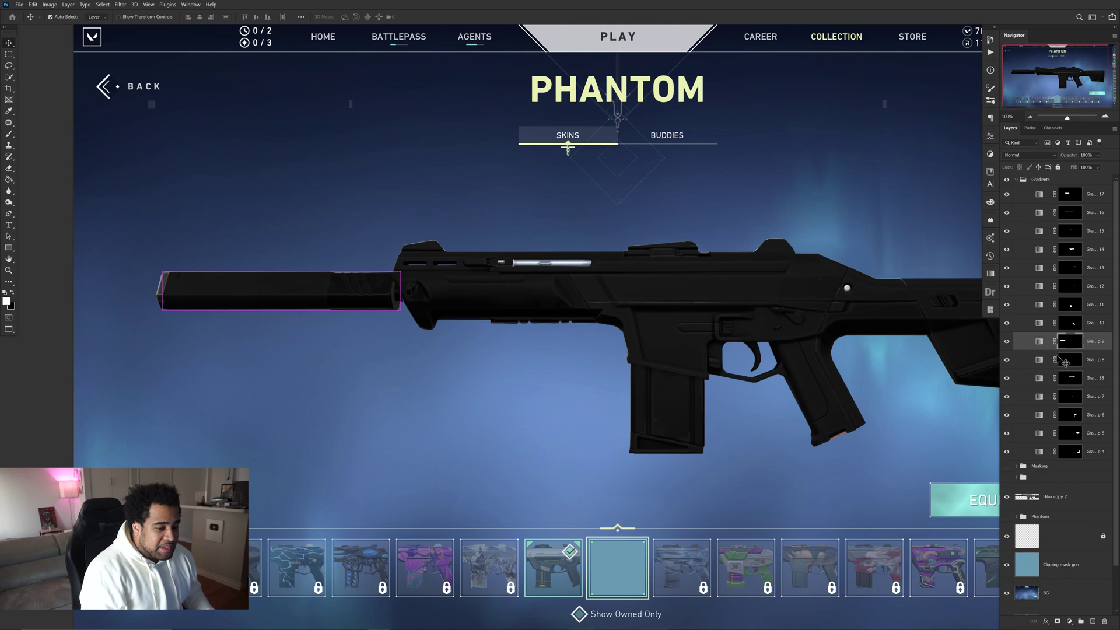
{"action": "left_click", "coordinate": [1006, 343]}
{"action": "left_click", "coordinate": [1006, 343]}
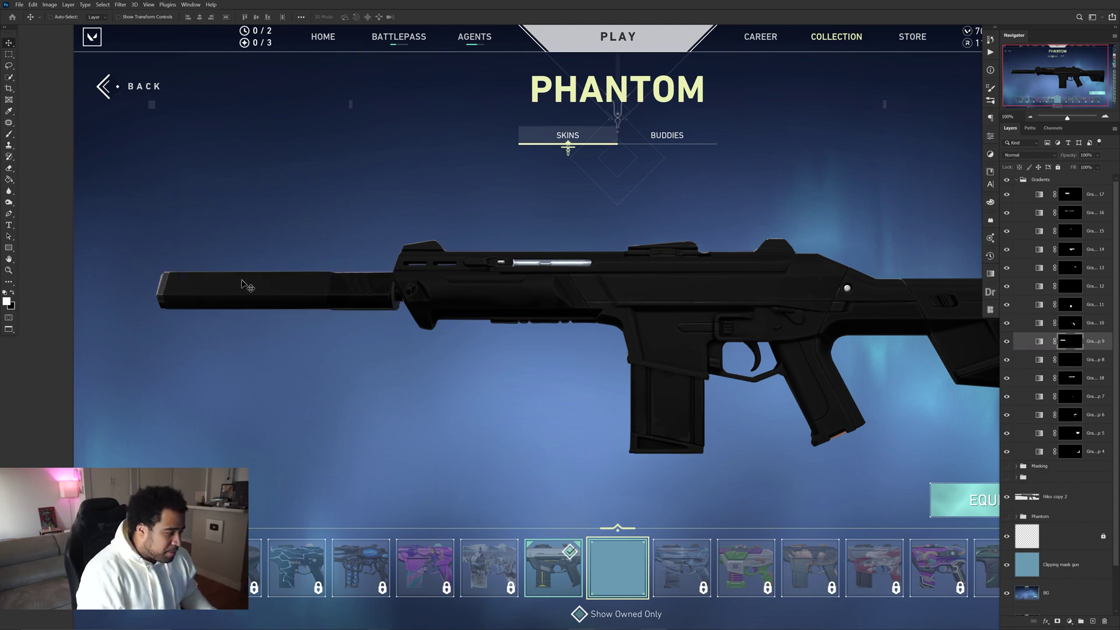
Brush white on the Gradient Map 9 mask along the suppressor's light upper edge, spilling slightly over the outline.
{"action": "scroll", "coordinate": [277, 286], "scroll_direction": "up", "scroll_amount": 5}
{"action": "left_click_drag", "start_coordinate": [549, 268], "coordinate": [439, 299]}
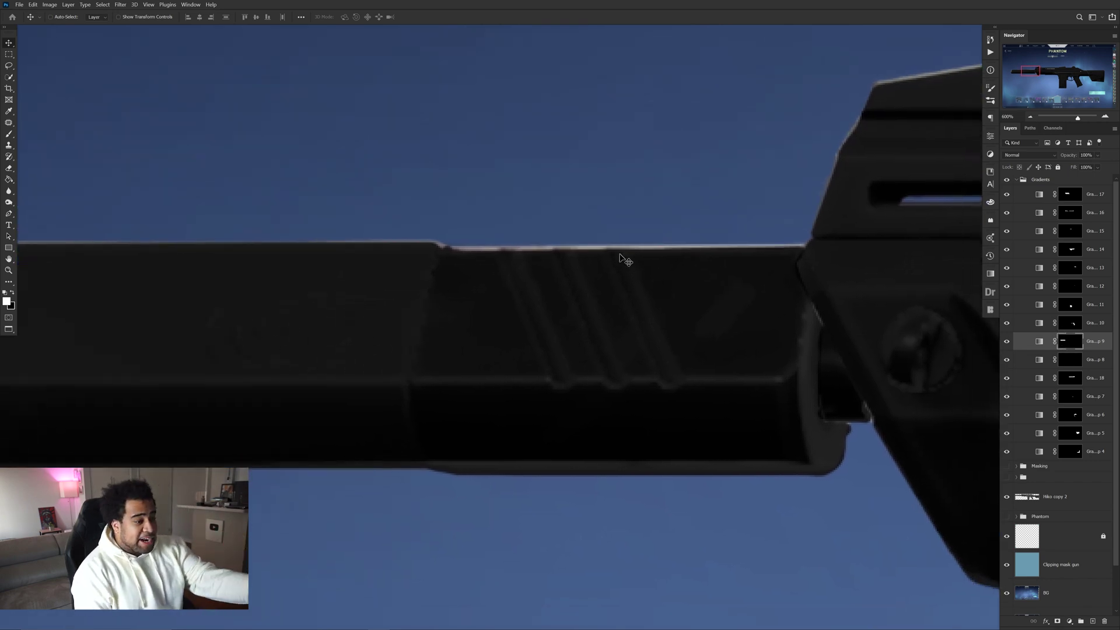
{"action": "key", "text": "b"}
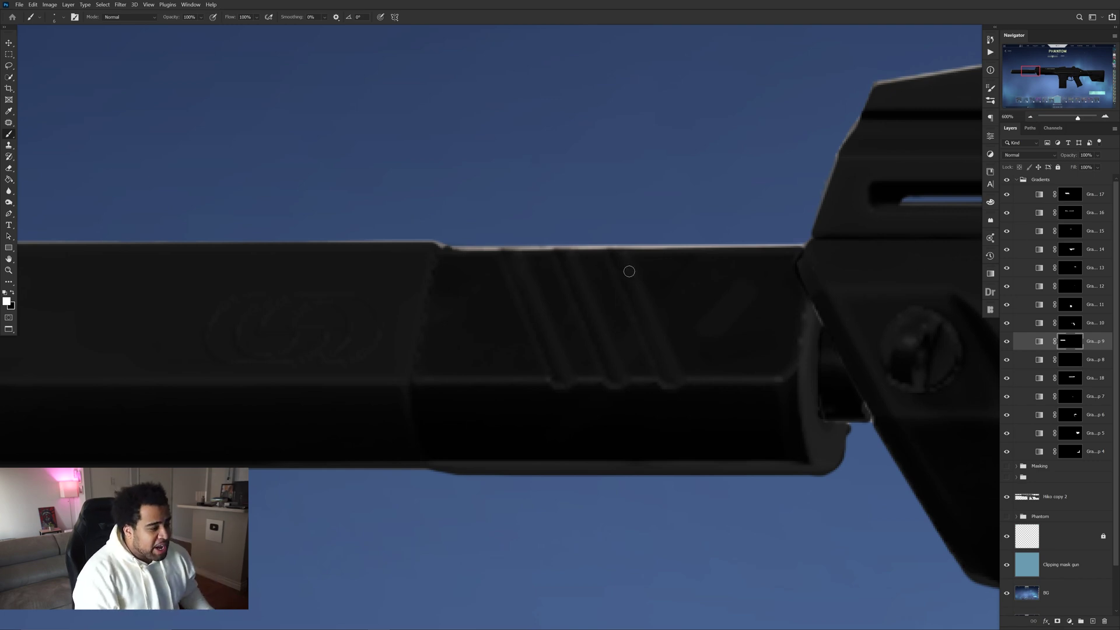
{"action": "left_click_drag", "start_coordinate": [484, 252], "coordinate": [815, 251]}
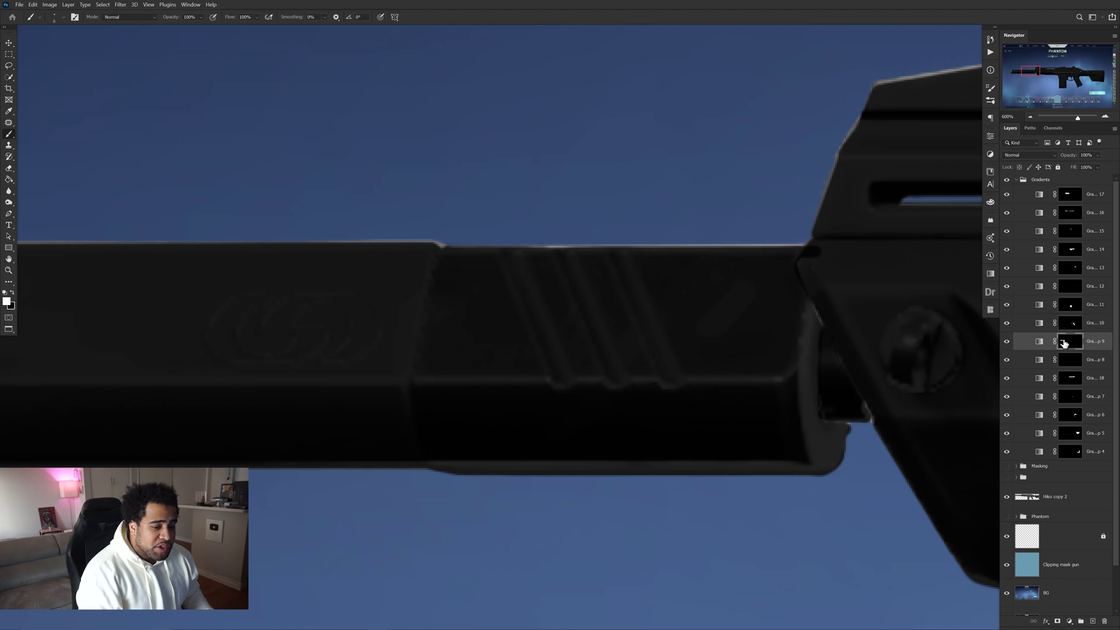
{"action": "left_click", "coordinate": [1039, 344]}
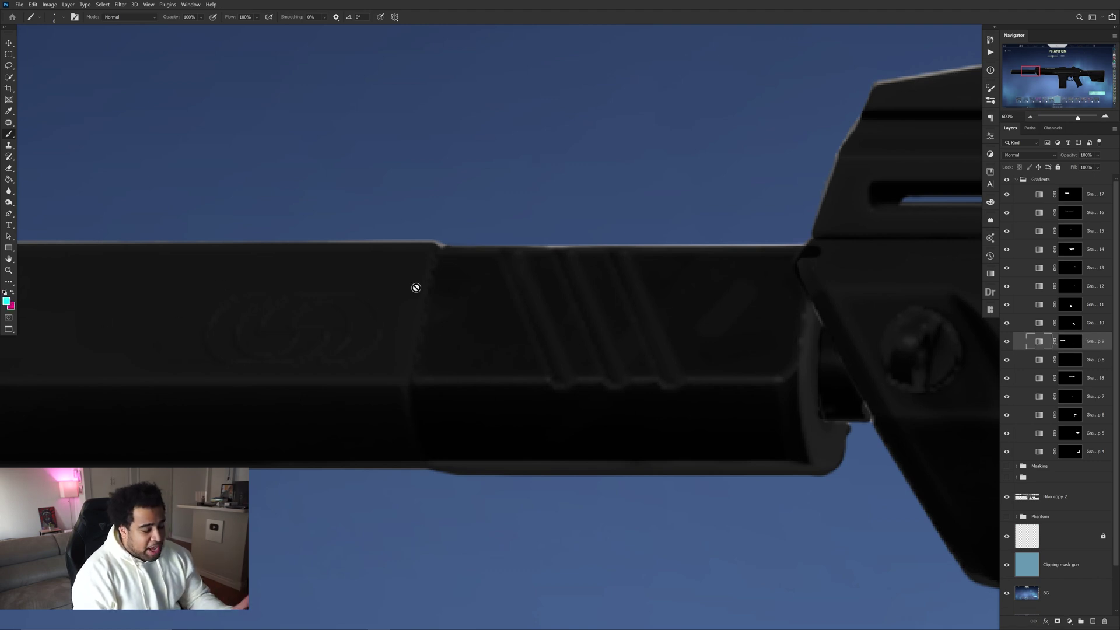
{"action": "left_click", "coordinate": [1072, 343]}
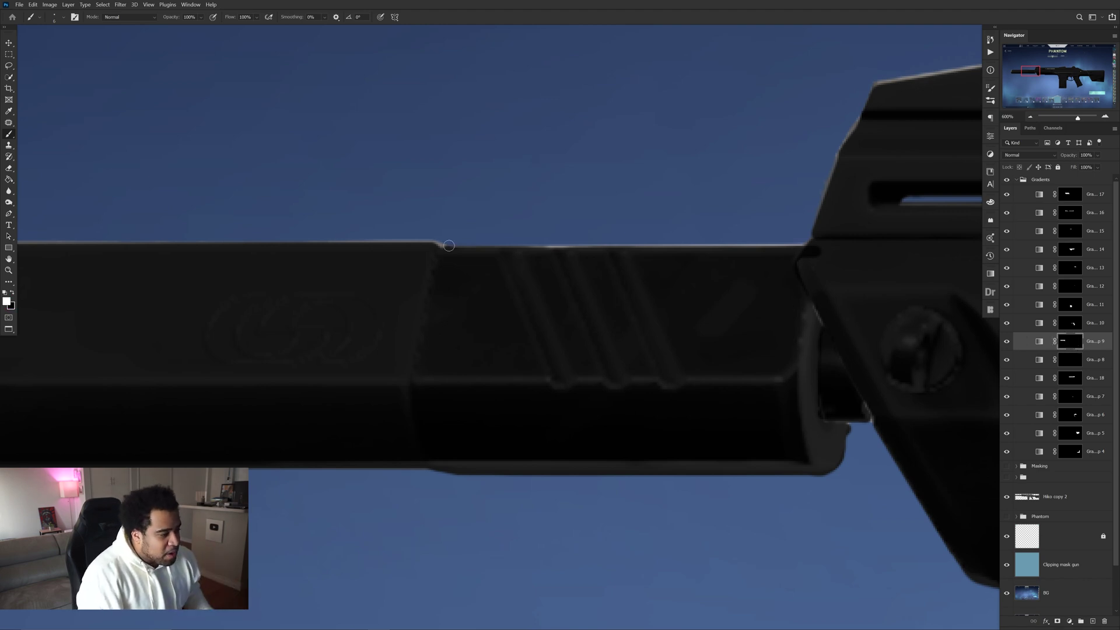
{"action": "left_click_drag", "start_coordinate": [428, 246], "coordinate": [835, 248]}
{"action": "mouse_move", "coordinate": [433, 235]}
{"action": "left_mouse_down"}
{"action": "mouse_move", "coordinate": [415, 226]}
{"action": "mouse_move", "coordinate": [441, 241]}
{"action": "left_mouse_up"}
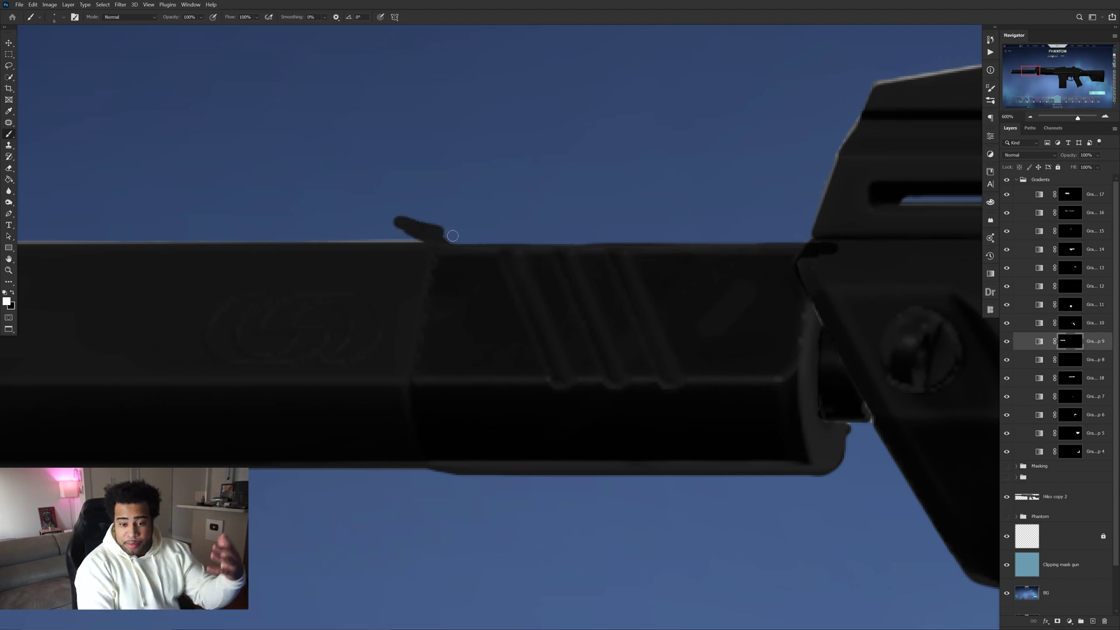
Paint black on the mask to remove the overspill above the suppressor, and touch up its upper edge in white.
{"action": "left_click", "coordinate": [14, 292]}
{"action": "left_click", "coordinate": [13, 292]}
{"action": "left_click", "coordinate": [13, 292]}
{"action": "left_click", "coordinate": [13, 293]}
{"action": "left_click", "coordinate": [13, 293]}
{"action": "key", "text": "x"}
{"action": "key", "text": "x"}
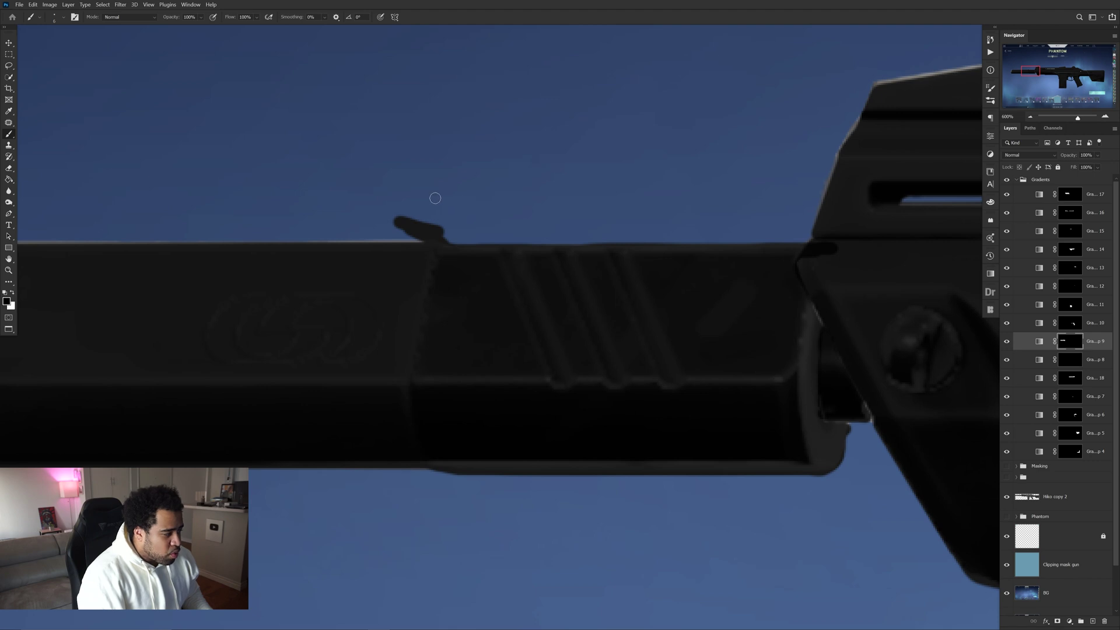
{"action": "scroll", "coordinate": [420, 213], "scroll_direction": "up", "scroll_amount": 2}
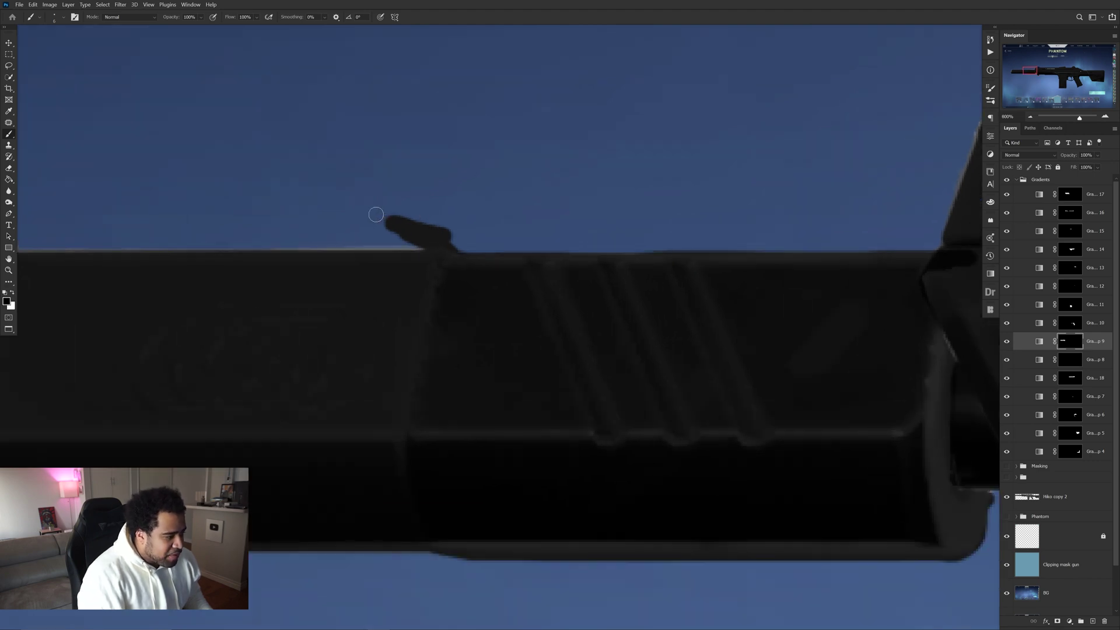
{"action": "mouse_move", "coordinate": [393, 230]}
{"action": "left_mouse_down"}
{"action": "mouse_move", "coordinate": [461, 236]}
{"action": "mouse_move", "coordinate": [384, 240]}
{"action": "mouse_move", "coordinate": [444, 257]}
{"action": "left_mouse_up"}
{"action": "key", "text": "x"}
{"action": "left_click", "coordinate": [207, 257], "text": "shift"}
Select the front sight's gradient map layer and paint its mask to cover the light outline along the sight's upper edge.
{"action": "key", "text": "ctrl+0"}
{"action": "scroll", "coordinate": [404, 238], "scroll_direction": "up", "scroll_amount": 8}
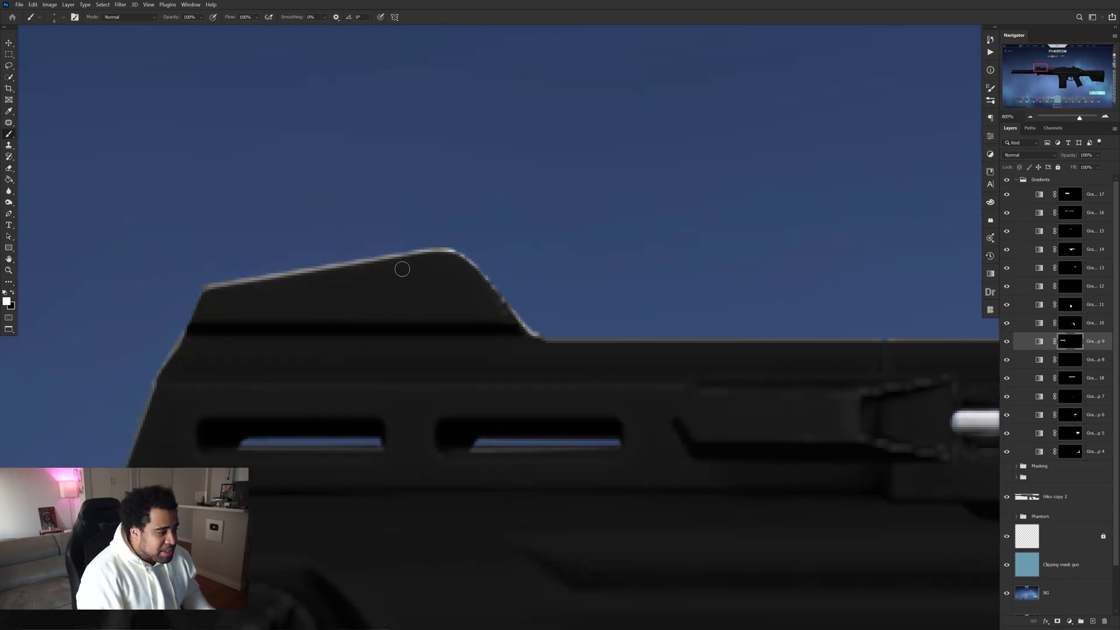
{"action": "key", "text": "v"}
{"action": "left_click", "coordinate": [425, 280], "text": "ctrl"}
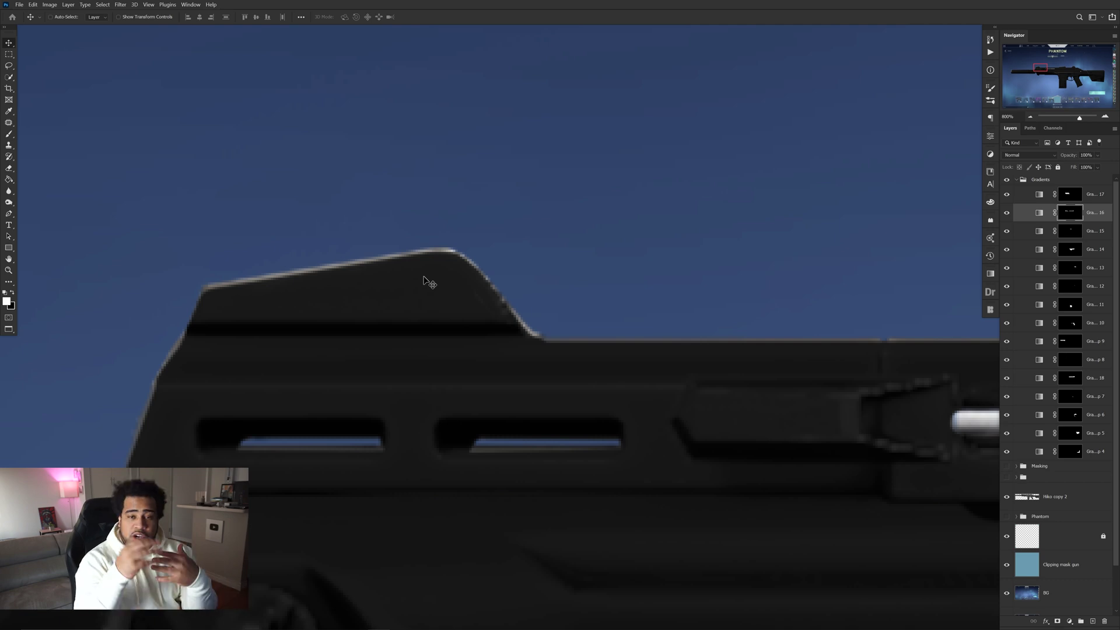
{"action": "key", "text": "b"}
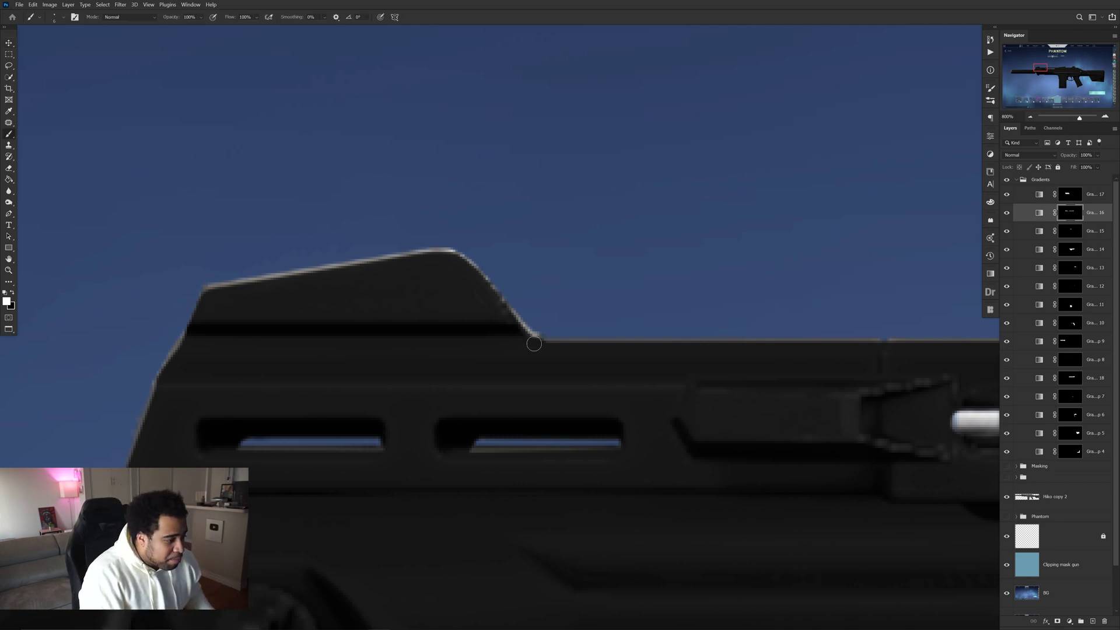
{"action": "mouse_move", "coordinate": [518, 333]}
{"action": "left_mouse_down"}
{"action": "mouse_move", "coordinate": [450, 256]}
{"action": "mouse_move", "coordinate": [219, 289]}
{"action": "mouse_move", "coordinate": [383, 255]}
{"action": "left_mouse_up"}
{"action": "key", "text": "x"}
{"action": "left_click", "coordinate": [202, 280], "text": "shift"}
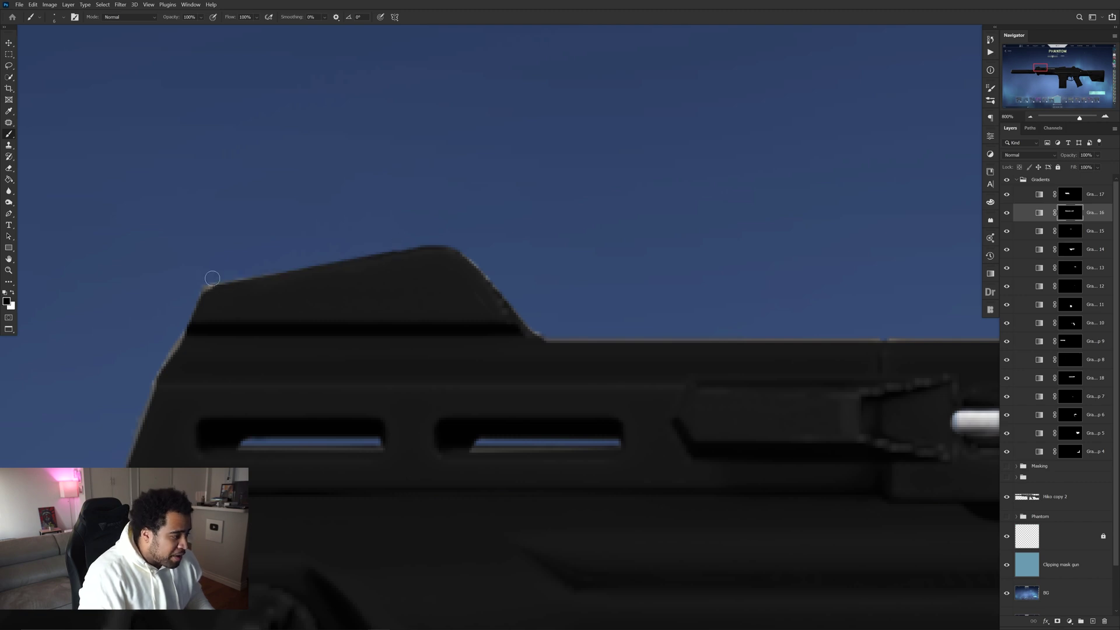
Select the lower receiver's gradient map layer on the gun and undo the accidental shift of its mask.
{"action": "scroll", "coordinate": [258, 276], "scroll_direction": "down", "scroll_amount": 7}
{"action": "scroll", "coordinate": [261, 272], "scroll_direction": "down", "scroll_amount": 3}
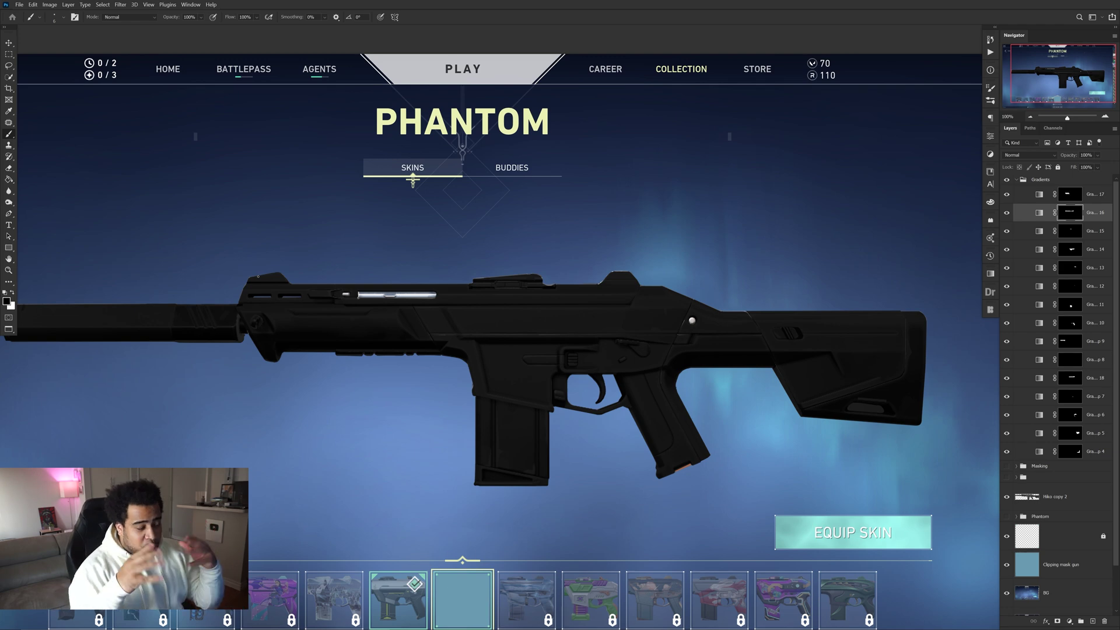
{"action": "key", "text": "v"}
{"action": "left_click_drag", "start_coordinate": [520, 290], "coordinate": [553, 252]}
{"action": "left_click_drag", "start_coordinate": [565, 329], "coordinate": [570, 314]}
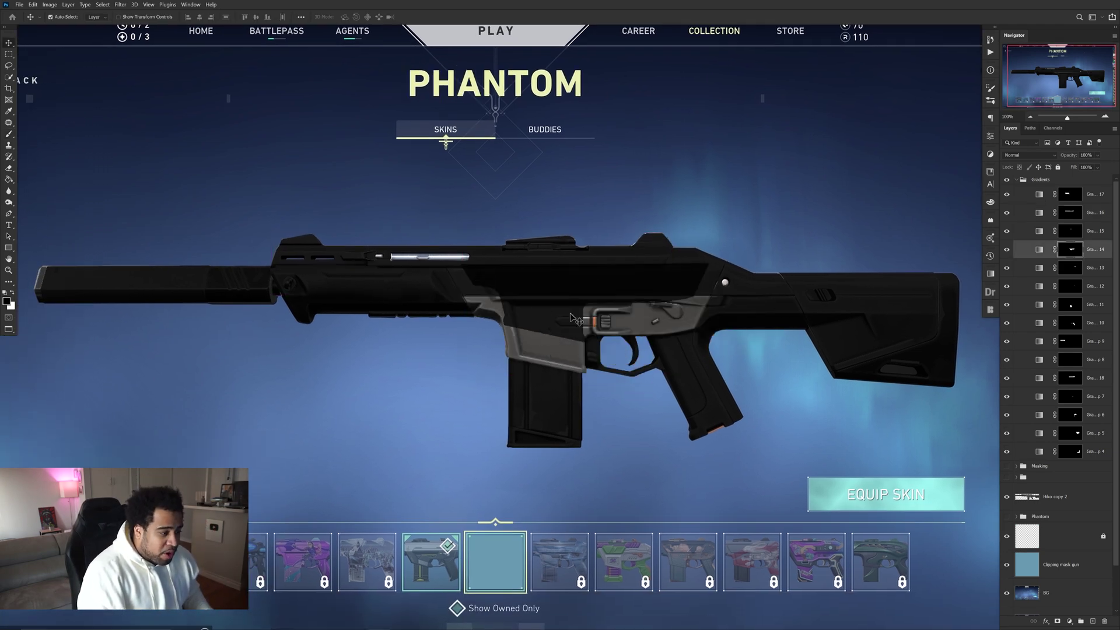
{"action": "key", "text": "ctrl+z"}
{"action": "left_click_drag", "start_coordinate": [646, 311], "coordinate": [618, 312]}
Recolour the lower receiver by changing its gradient map to a black-to-bright-green gradient.
{"action": "left_click", "coordinate": [992, 186]}
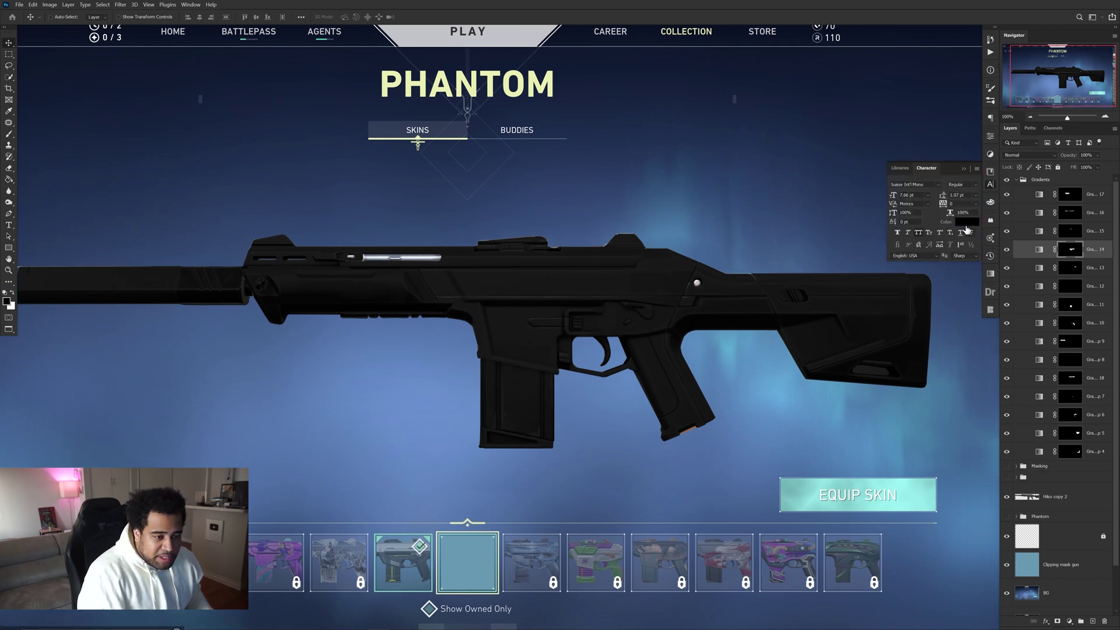
{"action": "left_click", "coordinate": [990, 173]}
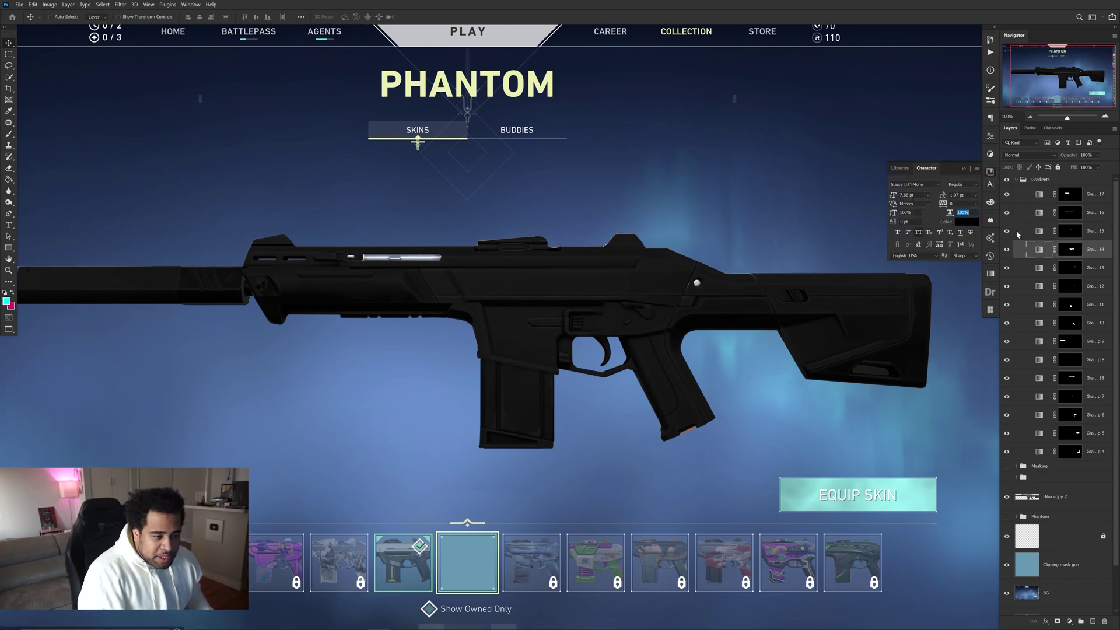
{"action": "double_click", "coordinate": [1039, 250]}
{"action": "left_click", "coordinate": [934, 165]}
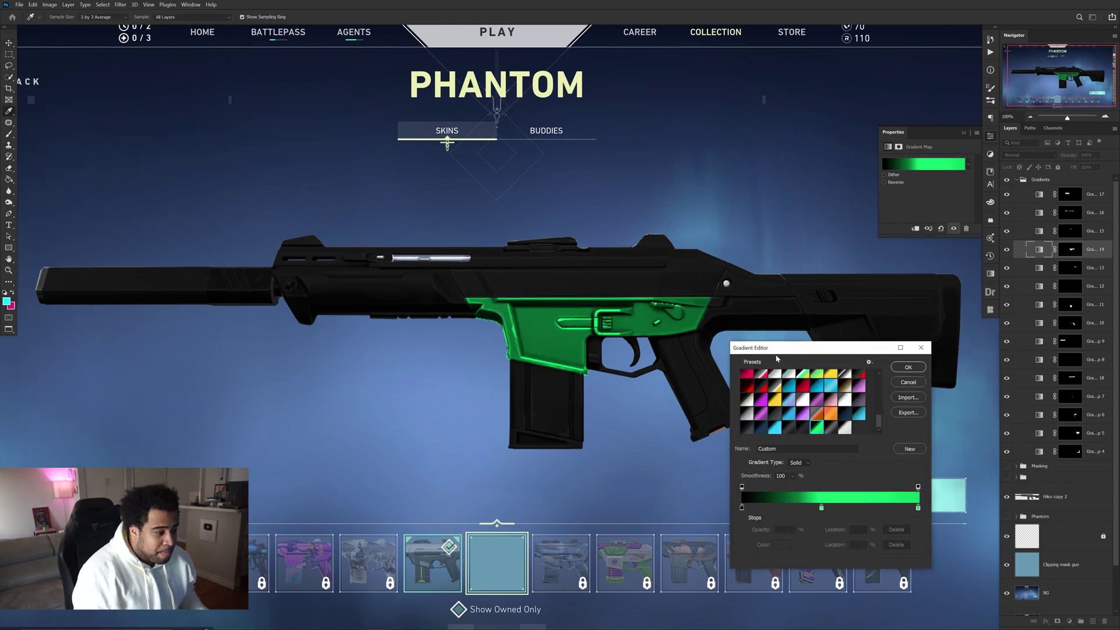
{"action": "left_click_drag", "start_coordinate": [620, 335], "coordinate": [642, 322]}
{"action": "left_click", "coordinate": [910, 368]}
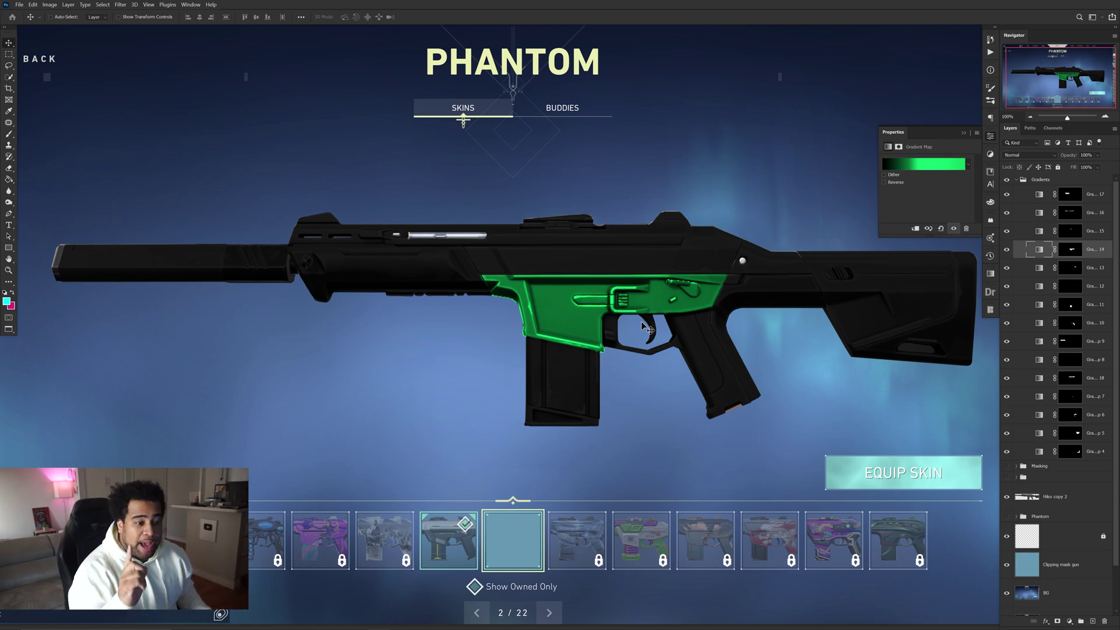
Paint black on the Gradient Map 14 mask over the safety lever to remove the green from it.
{"action": "scroll", "coordinate": [610, 300], "scroll_direction": "up", "scroll_amount": 1}
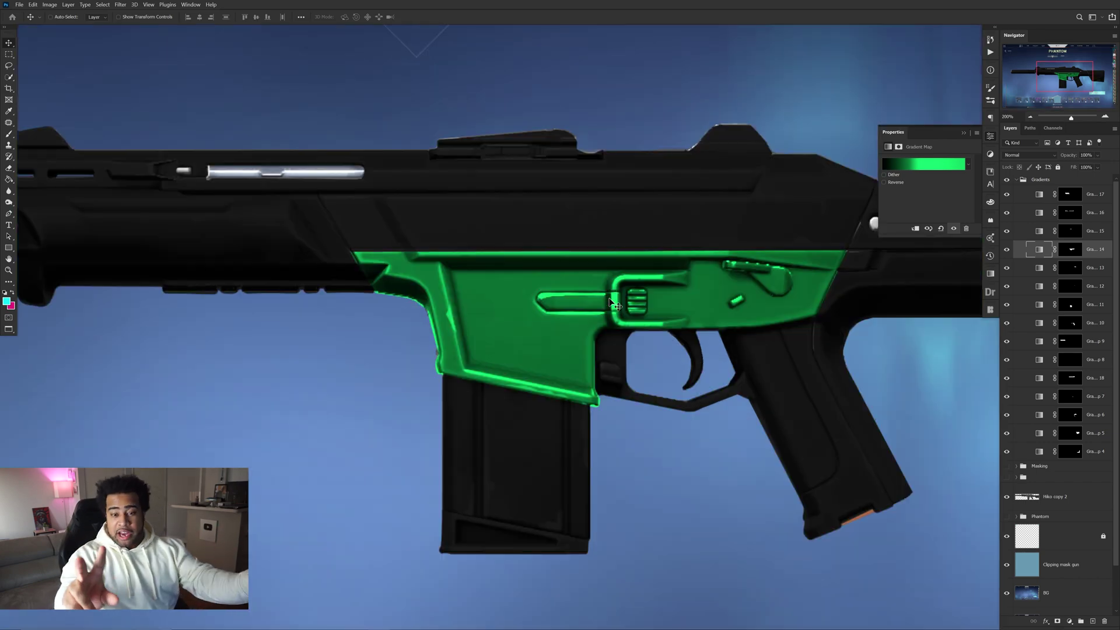
{"action": "scroll", "coordinate": [788, 278], "scroll_direction": "up", "scroll_amount": 1}
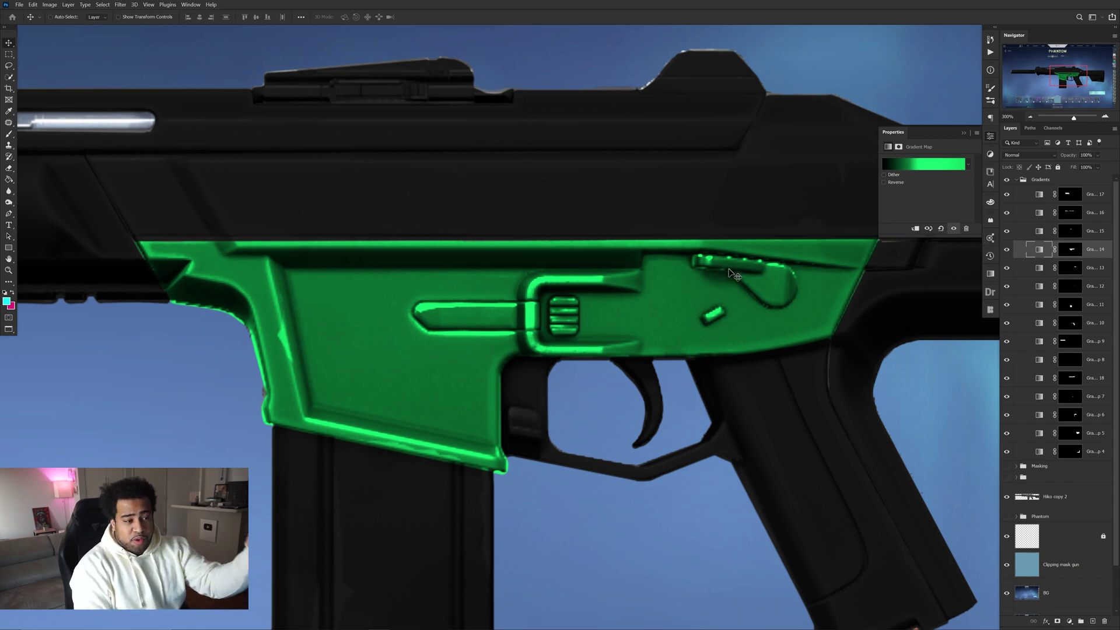
{"action": "left_click", "coordinate": [1065, 252]}
{"action": "key", "text": "b"}
{"action": "scroll", "coordinate": [790, 270], "scroll_direction": "up", "scroll_amount": 5}
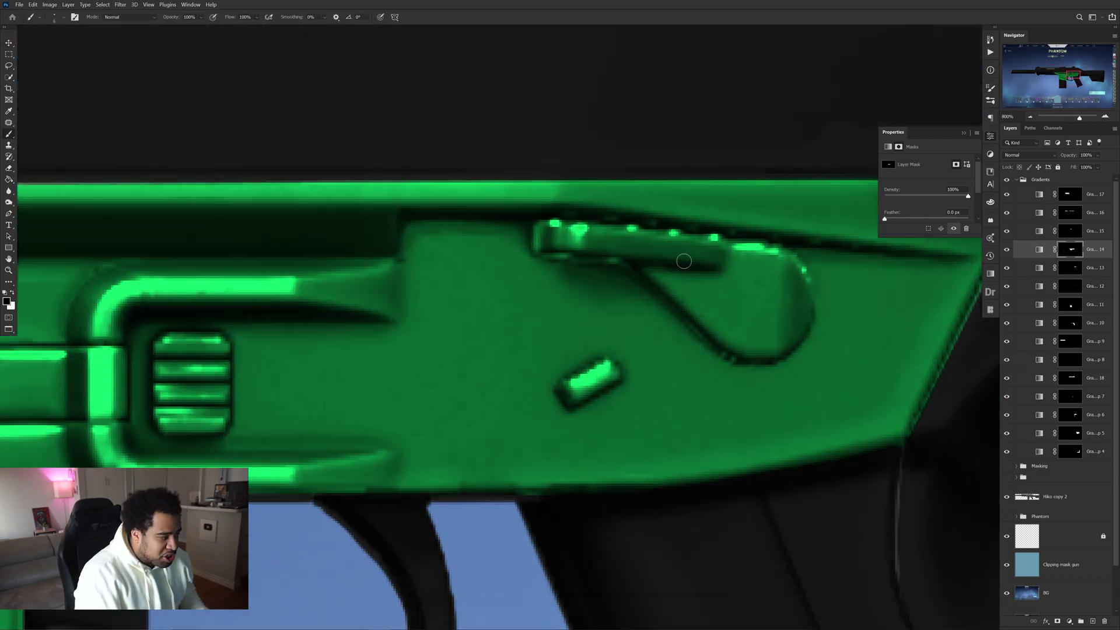
{"action": "mouse_move", "coordinate": [705, 267]}
{"action": "left_mouse_down"}
{"action": "mouse_move", "coordinate": [655, 244]}
{"action": "mouse_move", "coordinate": [476, 236]}
{"action": "left_mouse_up"}
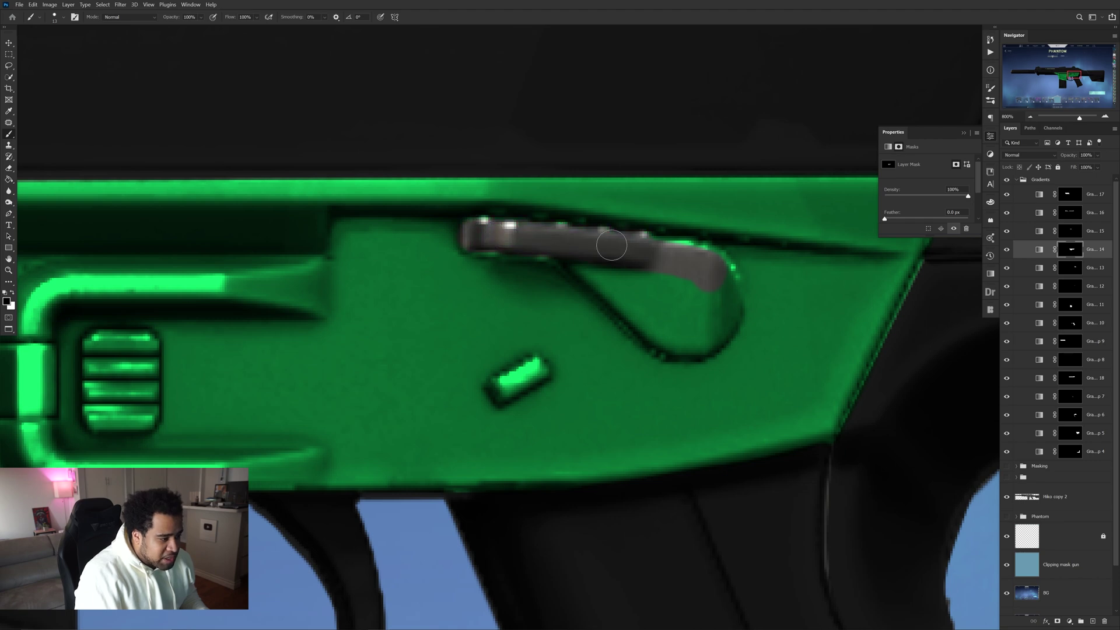
{"action": "mouse_move", "coordinate": [610, 286]}
{"action": "left_mouse_down"}
{"action": "mouse_move", "coordinate": [665, 337]}
{"action": "mouse_move", "coordinate": [709, 336]}
{"action": "mouse_move", "coordinate": [717, 282]}
{"action": "mouse_move", "coordinate": [678, 319]}
{"action": "mouse_move", "coordinate": [647, 309]}
{"action": "mouse_move", "coordinate": [619, 260]}
{"action": "mouse_move", "coordinate": [701, 261]}
{"action": "left_mouse_up"}
Mask the green off the ribbed button above the trigger with the black brush.
{"action": "scroll", "coordinate": [513, 295], "scroll_direction": "left", "scroll_amount": 10}
{"action": "scroll", "coordinate": [513, 295], "scroll_direction": "down", "scroll_amount": 3}
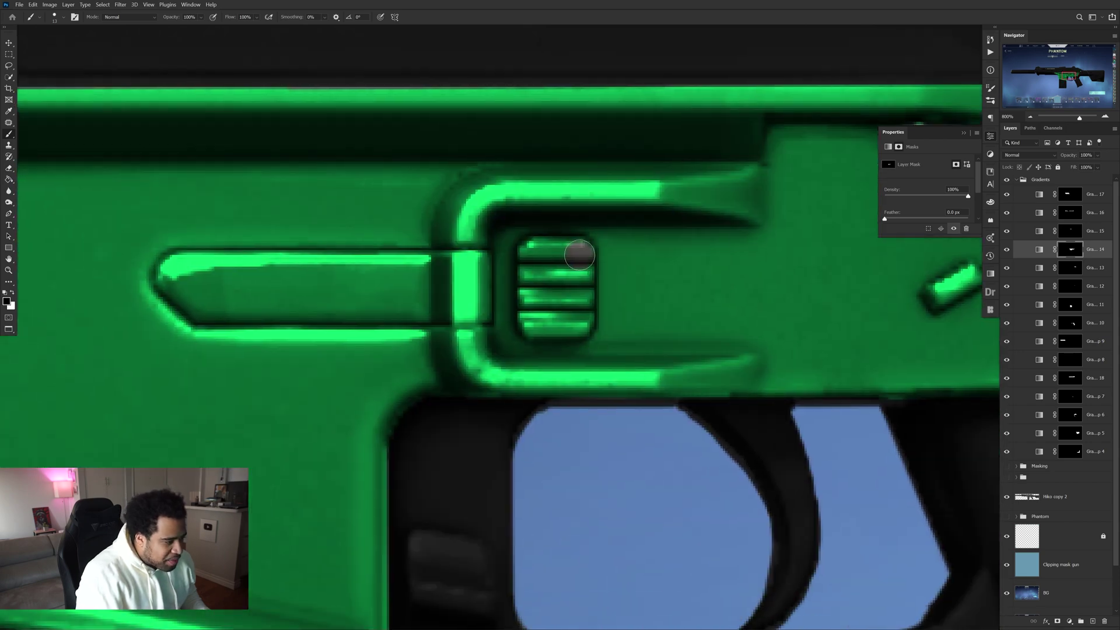
{"action": "mouse_move", "coordinate": [579, 255]}
{"action": "left_mouse_down"}
{"action": "mouse_move", "coordinate": [532, 271]}
{"action": "mouse_move", "coordinate": [561, 321]}
{"action": "mouse_move", "coordinate": [547, 305]}
{"action": "mouse_move", "coordinate": [568, 254]}
{"action": "mouse_move", "coordinate": [574, 321]}
{"action": "left_mouse_up"}
{"action": "scroll", "coordinate": [574, 321], "scroll_direction": "right", "scroll_amount": 10}
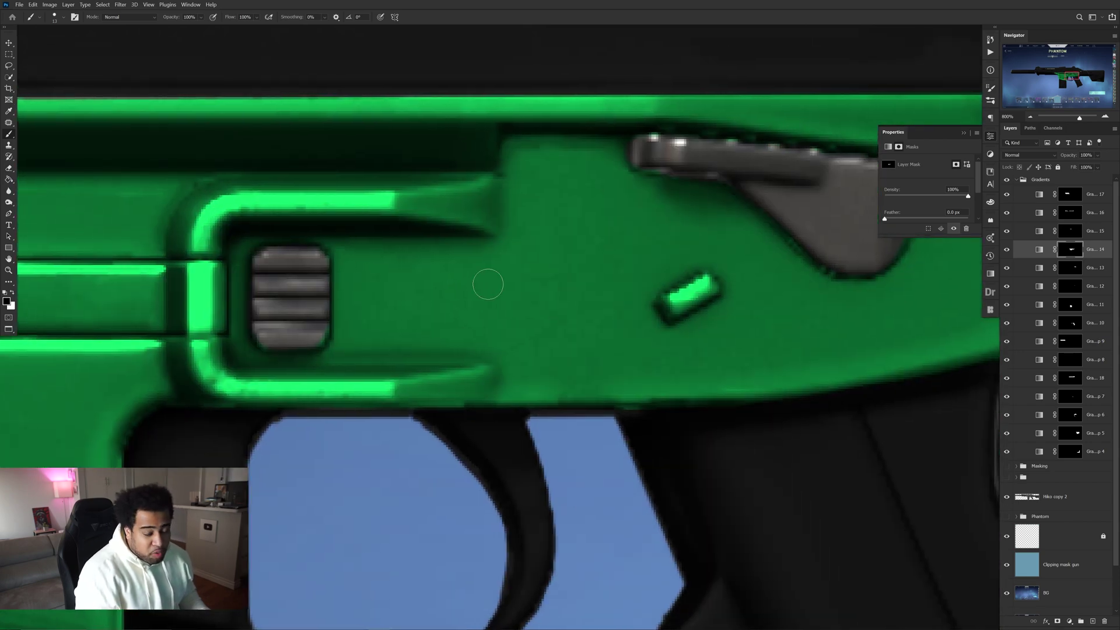
Mask the green off the small pin below the safety lever and the long bar in front of the ribbed button.
{"action": "key", "text": "bracketleft"}
{"action": "mouse_move", "coordinate": [704, 282]}
{"action": "left_mouse_down"}
{"action": "mouse_move", "coordinate": [669, 306]}
{"action": "mouse_move", "coordinate": [701, 286]}
{"action": "left_mouse_up"}
{"action": "left_click_drag", "start_coordinate": [315, 330], "coordinate": [724, 260]}
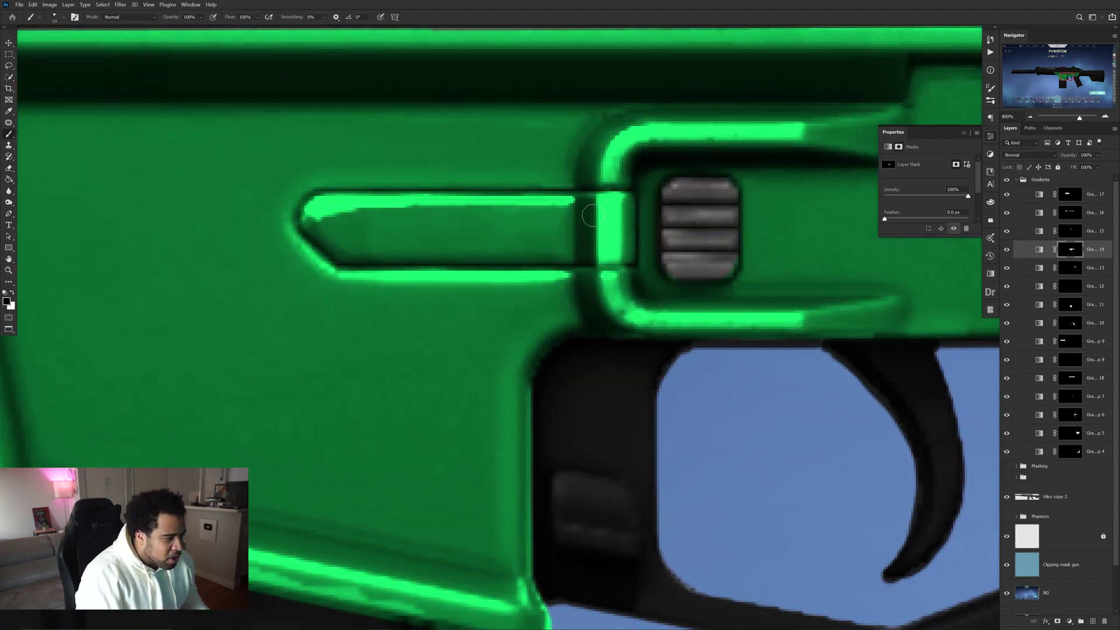
{"action": "left_click_drag", "start_coordinate": [623, 198], "coordinate": [619, 251]}
{"action": "left_click", "coordinate": [364, 256], "text": "shift"}
{"action": "mouse_move", "coordinate": [361, 256]}
{"action": "left_mouse_down"}
{"action": "mouse_move", "coordinate": [315, 219]}
{"action": "mouse_move", "coordinate": [366, 205]}
{"action": "left_mouse_up"}
{"action": "left_click", "coordinate": [601, 206], "text": "shift"}
{"action": "mouse_move", "coordinate": [601, 206]}
{"action": "left_mouse_down"}
{"action": "mouse_move", "coordinate": [476, 231]}
{"action": "mouse_move", "coordinate": [314, 228]}
{"action": "left_mouse_up"}
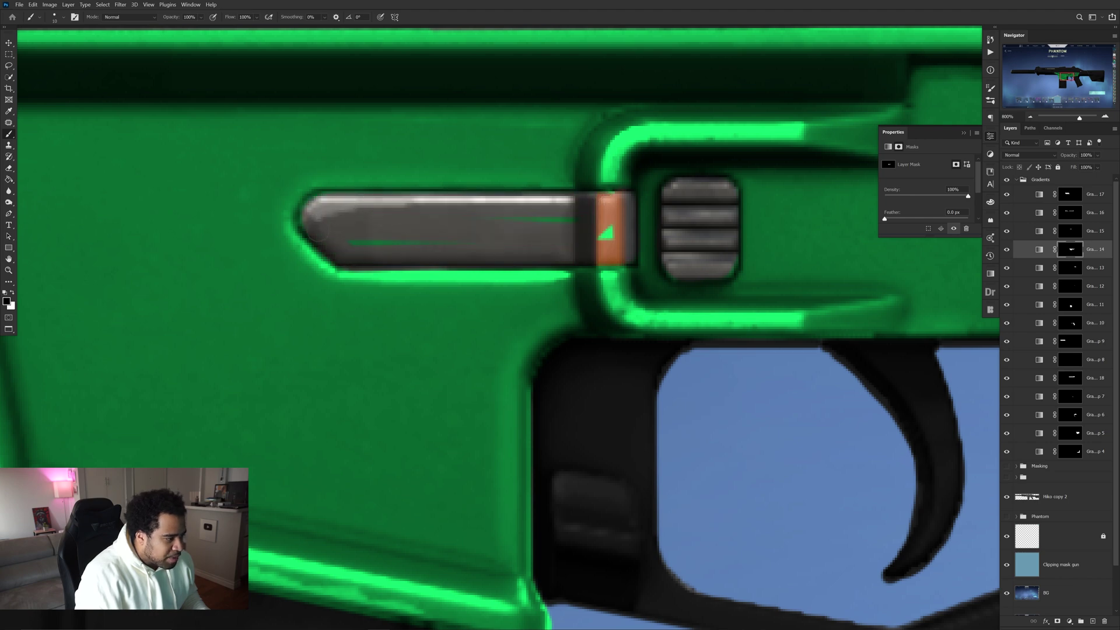
{"action": "left_click_drag", "start_coordinate": [575, 232], "coordinate": [611, 223]}
{"action": "scroll", "coordinate": [614, 208], "scroll_direction": "down", "scroll_amount": 6}
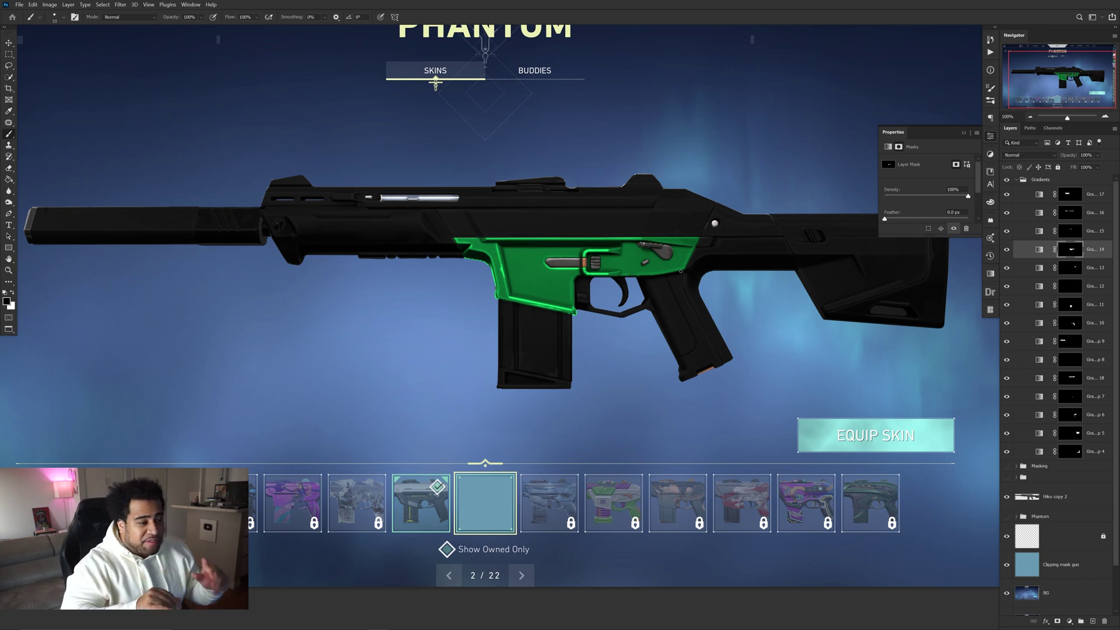
Add a gradient map adjustment layer above the lower receiver's layer and apply the near-black gradient preset to it.
{"action": "key", "text": "v"}
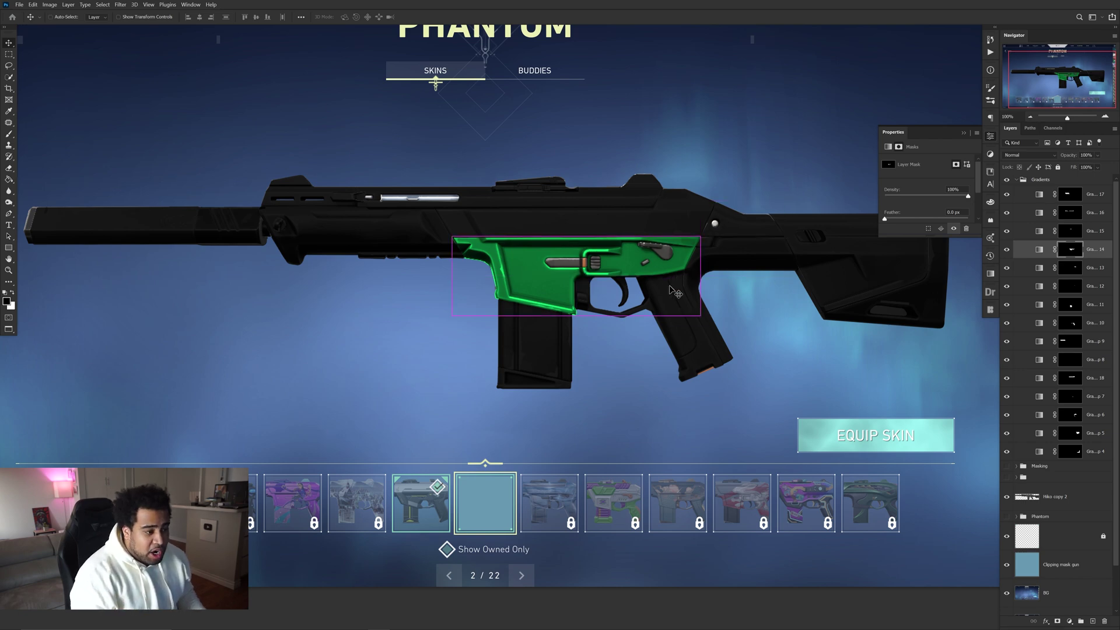
{"action": "scroll", "coordinate": [650, 256], "scroll_direction": "up", "scroll_amount": 1}
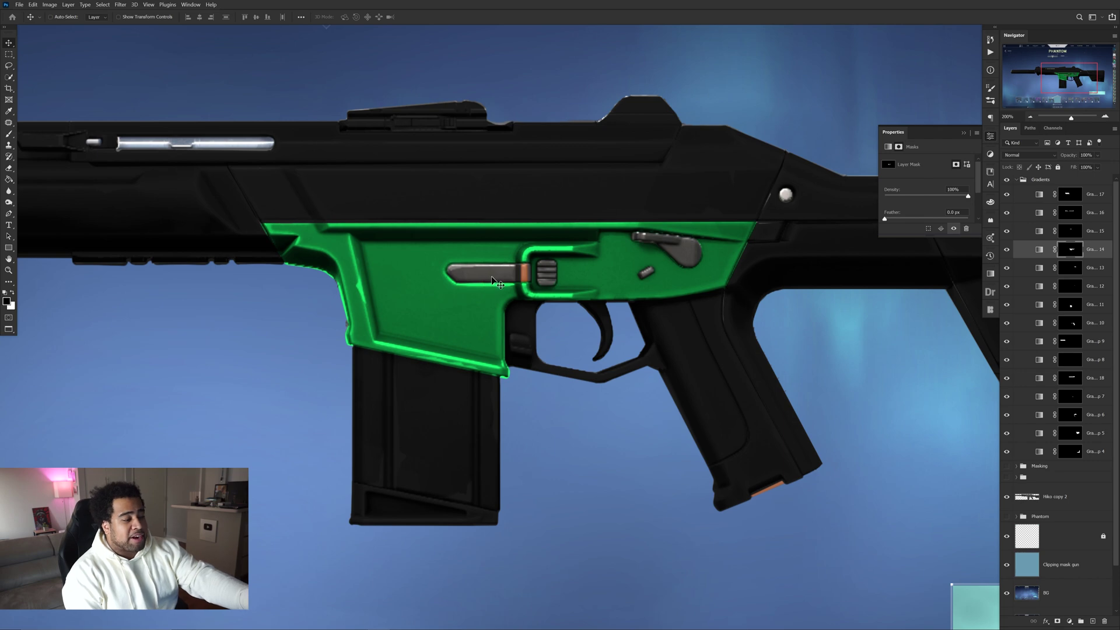
{"action": "left_click", "coordinate": [1070, 621]}
{"action": "left_click", "coordinate": [1073, 604]}
{"action": "left_click", "coordinate": [929, 165]}
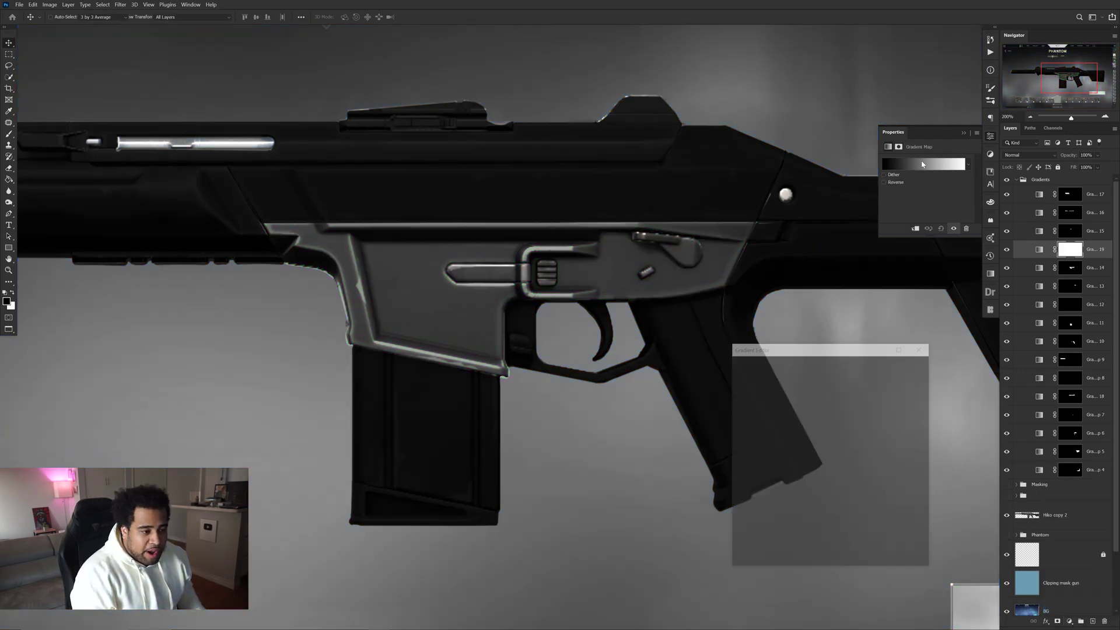
{"action": "left_click", "coordinate": [803, 403]}
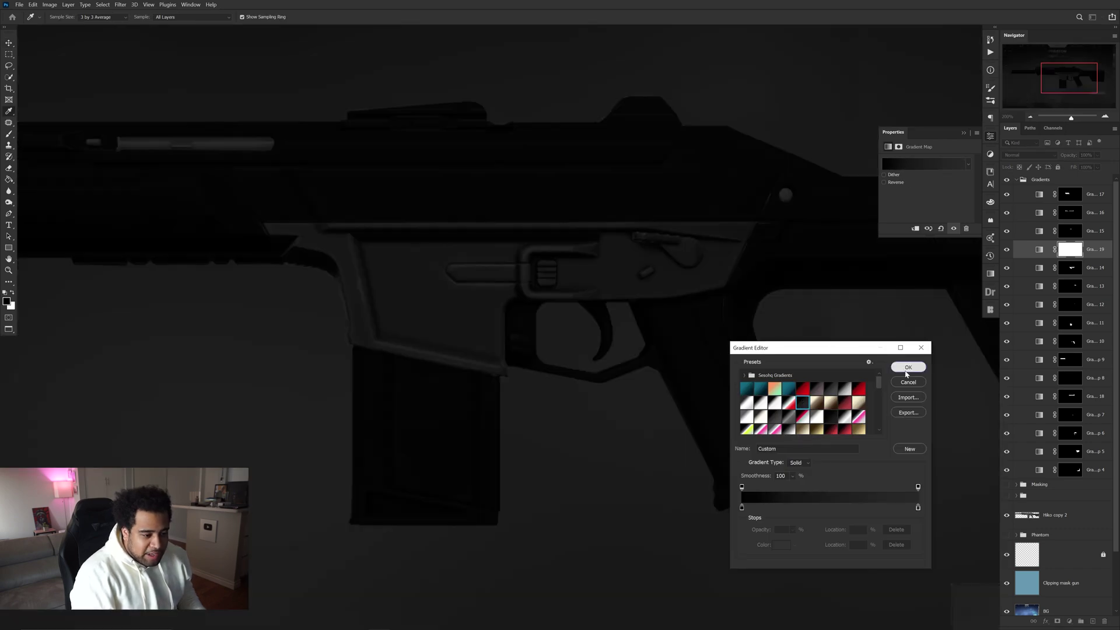
{"action": "left_click", "coordinate": [908, 369]}
Turn the new gradient map's layer mask fully black to hide the dark effect.
{"action": "left_click", "coordinate": [1061, 254]}
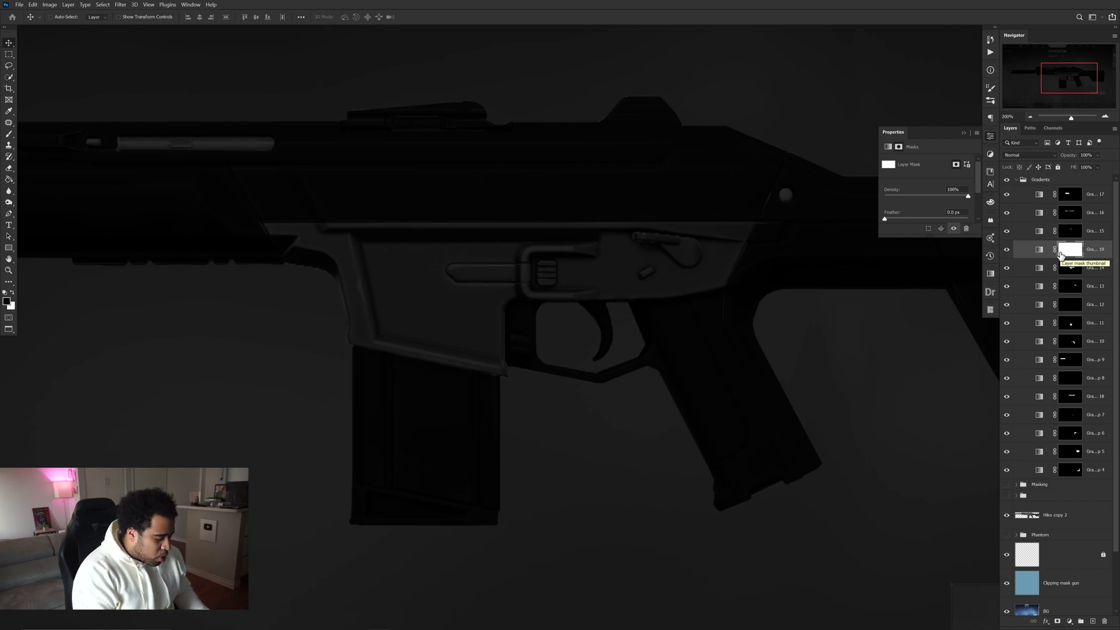
{"action": "left_click_drag", "start_coordinate": [1061, 255], "coordinate": [1064, 259]}
{"action": "key", "text": "ctrl"}
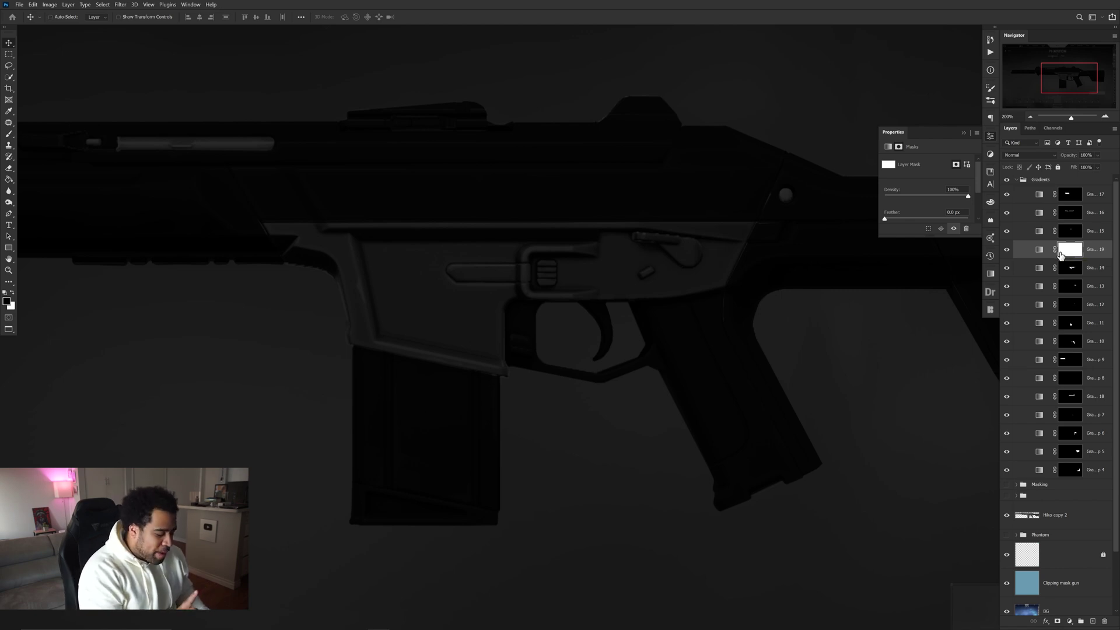
{"action": "key", "text": "ctrl+i"}
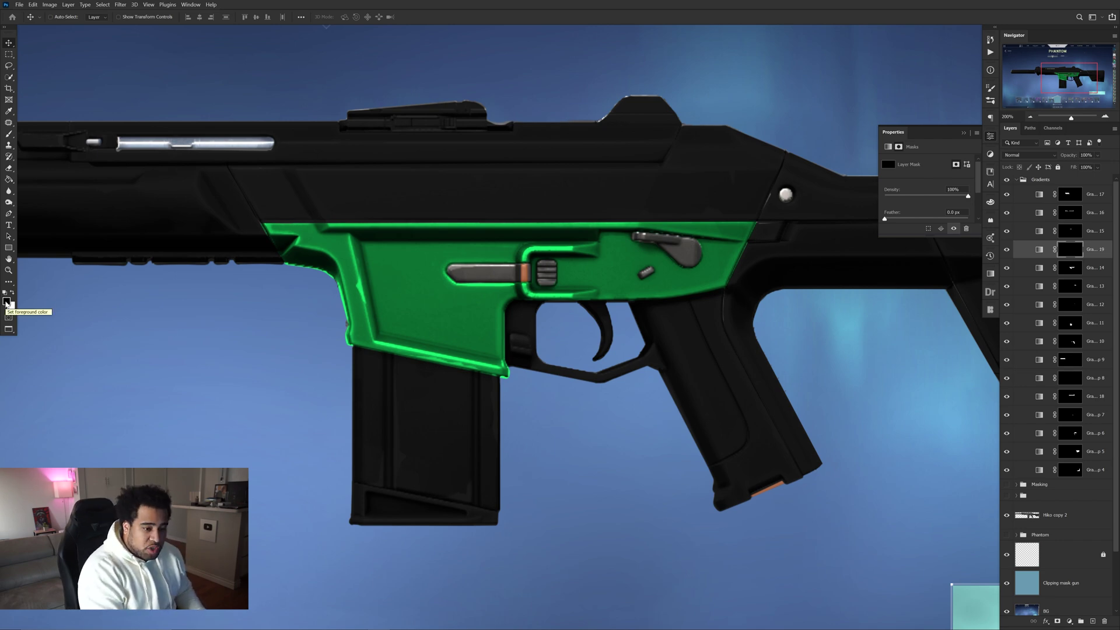
{"action": "key", "text": "ctrl+BackSpace"}
{"action": "key", "text": "alt+BackSpace"}
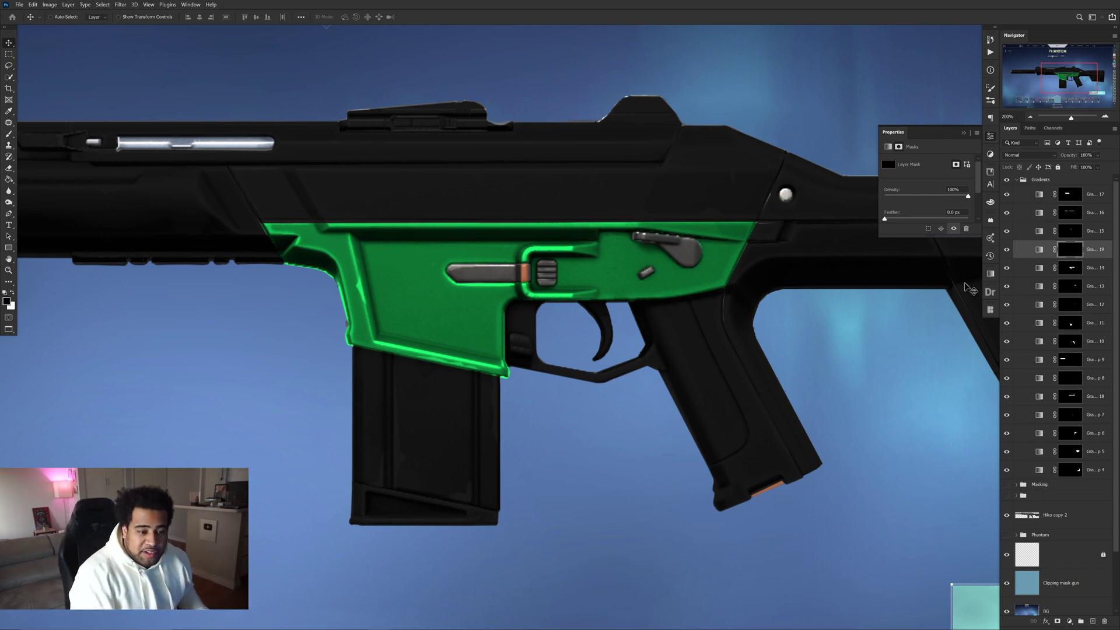
Paint white on the new layer's mask over the safety lever, small pin, ribbed button and long bar to colour them black.
{"action": "key", "text": "b"}
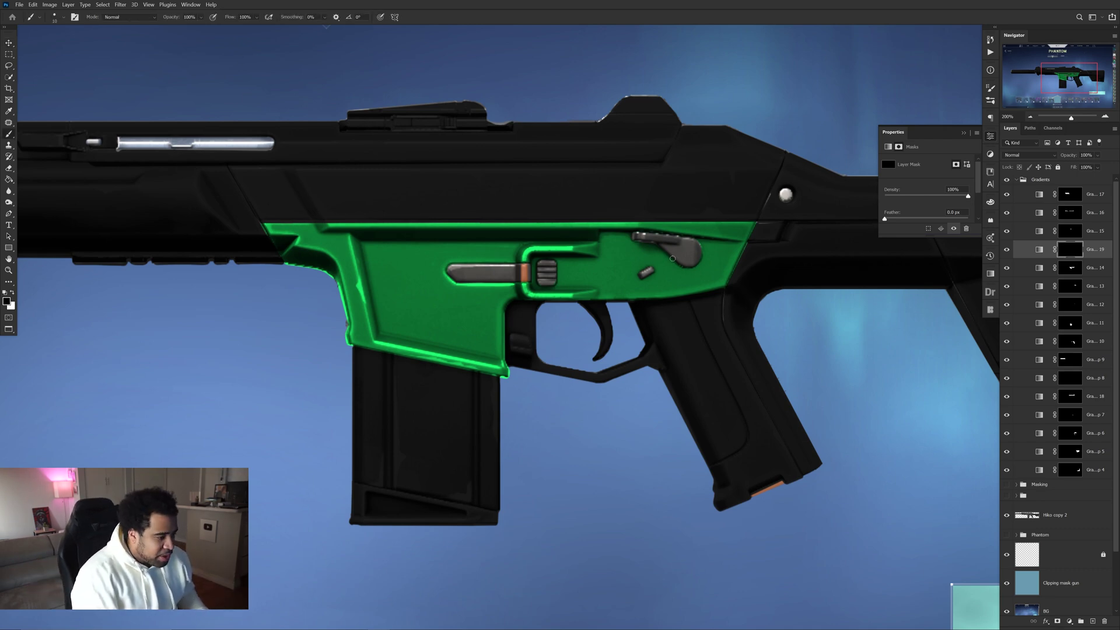
{"action": "scroll", "coordinate": [673, 255], "scroll_direction": "up", "scroll_amount": 4}
{"action": "mouse_move", "coordinate": [618, 233]}
{"action": "left_mouse_down"}
{"action": "mouse_move", "coordinate": [503, 216]}
{"action": "mouse_move", "coordinate": [636, 223]}
{"action": "mouse_move", "coordinate": [680, 239]}
{"action": "mouse_move", "coordinate": [668, 281]}
{"action": "mouse_move", "coordinate": [587, 229]}
{"action": "mouse_move", "coordinate": [577, 237]}
{"action": "mouse_move", "coordinate": [624, 274]}
{"action": "mouse_move", "coordinate": [642, 244]}
{"action": "mouse_move", "coordinate": [636, 275]}
{"action": "mouse_move", "coordinate": [676, 291]}
{"action": "mouse_move", "coordinate": [585, 234]}
{"action": "mouse_move", "coordinate": [501, 213]}
{"action": "mouse_move", "coordinate": [609, 258]}
{"action": "mouse_move", "coordinate": [654, 293]}
{"action": "mouse_move", "coordinate": [585, 233]}
{"action": "mouse_move", "coordinate": [478, 217]}
{"action": "mouse_move", "coordinate": [619, 222]}
{"action": "left_mouse_up"}
{"action": "key", "text": "space"}
{"action": "left_click_drag", "start_coordinate": [713, 321], "coordinate": [676, 335]}
{"action": "key", "text": "space"}
{"action": "left_click_drag", "start_coordinate": [560, 329], "coordinate": [798, 300]}
{"action": "mouse_move", "coordinate": [638, 280]}
{"action": "left_mouse_down"}
{"action": "mouse_move", "coordinate": [617, 272]}
{"action": "mouse_move", "coordinate": [616, 318]}
{"action": "mouse_move", "coordinate": [652, 299]}
{"action": "mouse_move", "coordinate": [650, 265]}
{"action": "left_mouse_up"}
{"action": "left_click_drag", "start_coordinate": [531, 282], "coordinate": [513, 283]}
{"action": "mouse_move", "coordinate": [428, 283]}
{"action": "left_mouse_down"}
{"action": "mouse_move", "coordinate": [343, 296]}
{"action": "mouse_move", "coordinate": [372, 315]}
{"action": "mouse_move", "coordinate": [419, 298]}
{"action": "mouse_move", "coordinate": [499, 310]}
{"action": "mouse_move", "coordinate": [529, 305]}
{"action": "mouse_move", "coordinate": [544, 282]}
{"action": "mouse_move", "coordinate": [574, 281]}
{"action": "mouse_move", "coordinate": [569, 300]}
{"action": "mouse_move", "coordinate": [532, 310]}
{"action": "mouse_move", "coordinate": [551, 301]}
{"action": "mouse_move", "coordinate": [570, 312]}
{"action": "mouse_move", "coordinate": [572, 281]}
{"action": "mouse_move", "coordinate": [572, 313]}
{"action": "mouse_move", "coordinate": [559, 301]}
{"action": "mouse_move", "coordinate": [585, 296]}
{"action": "left_mouse_up"}
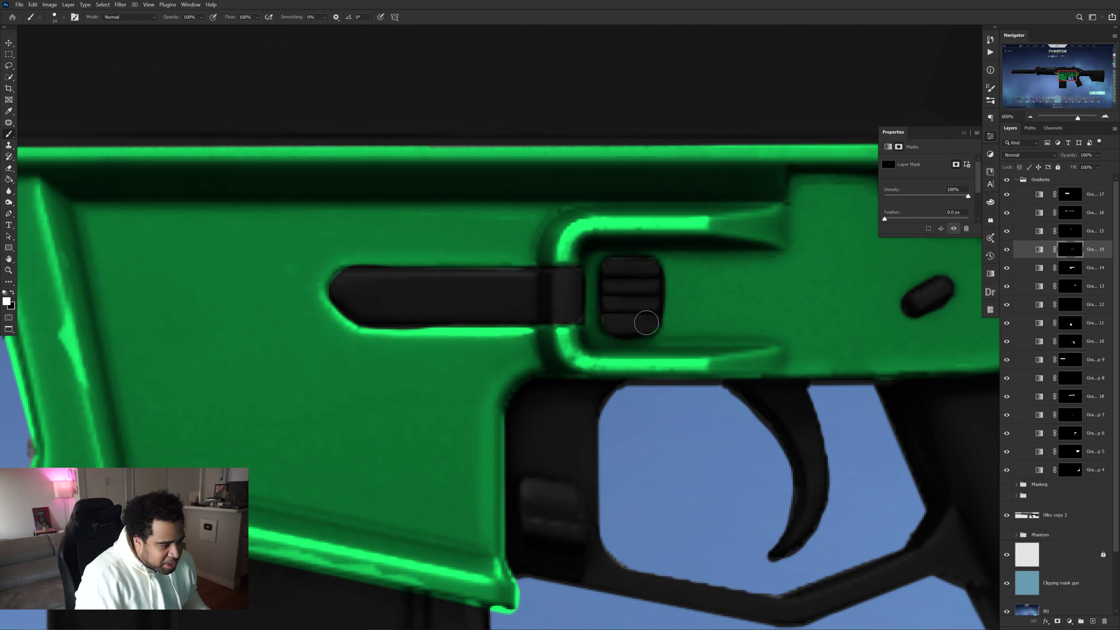
{"action": "key", "text": "ctrl+0"}
{"action": "key", "text": "v"}
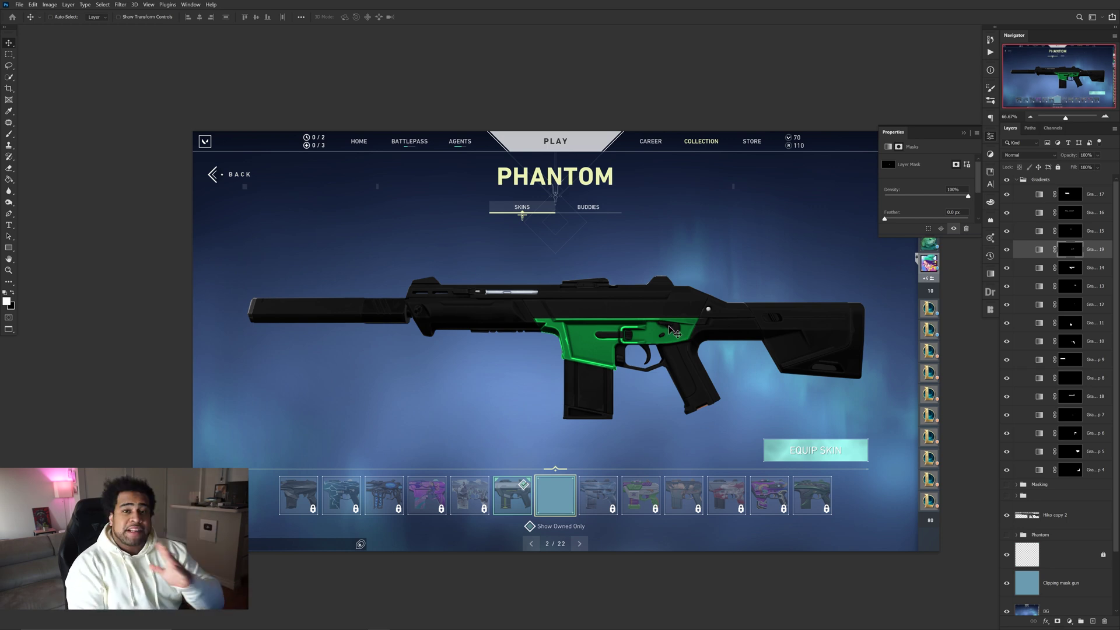
Paint black on the Gradient Map 17 mask over the round screw at the front of the handguard.
{"action": "scroll", "coordinate": [409, 313], "scroll_direction": "up", "scroll_amount": 7}
{"action": "mouse_move", "coordinate": [523, 285]}
{"action": "left_mouse_down"}
{"action": "mouse_move", "coordinate": [538, 307]}
{"action": "mouse_move", "coordinate": [541, 263]}
{"action": "mouse_move", "coordinate": [501, 292]}
{"action": "mouse_move", "coordinate": [544, 311]}
{"action": "left_mouse_up"}
{"action": "key", "text": "b"}
{"action": "key", "text": "x"}
{"action": "scroll", "coordinate": [631, 193], "scroll_direction": "down", "scroll_amount": 8}
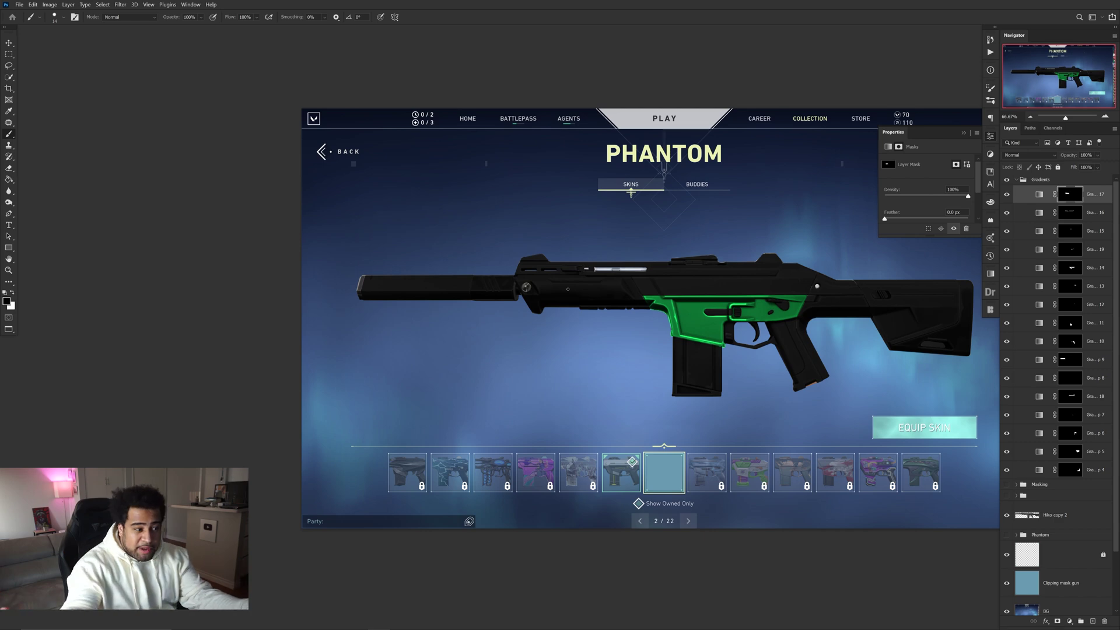
{"action": "key", "text": "v"}
{"action": "scroll", "coordinate": [542, 287], "scroll_direction": "up", "scroll_amount": 6}
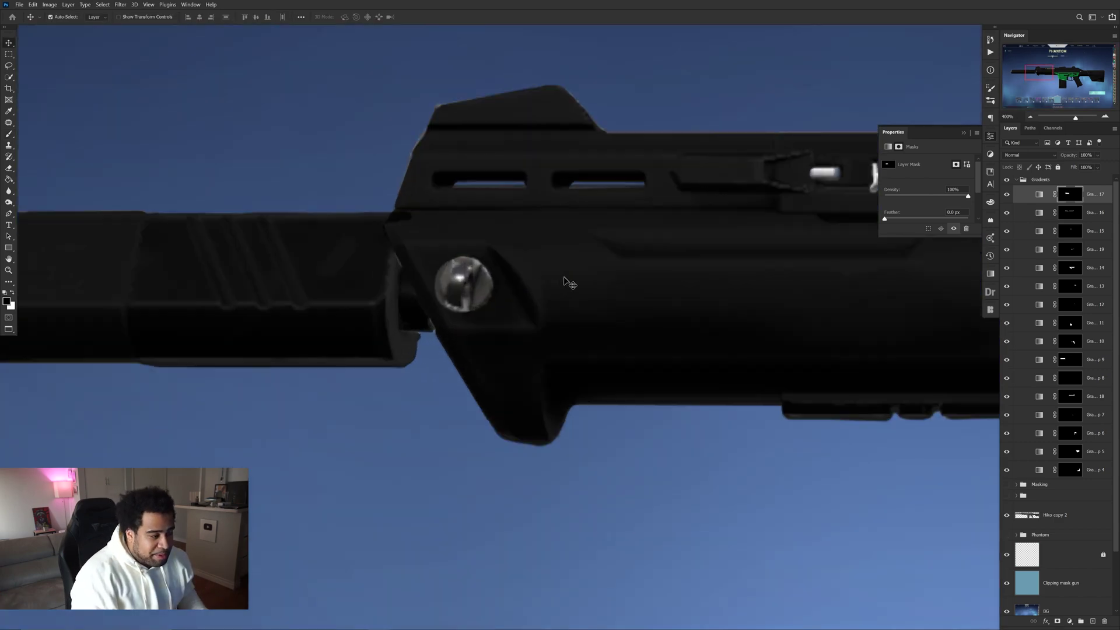
{"action": "scroll", "coordinate": [613, 304], "scroll_direction": "down", "scroll_amount": 2}
{"action": "scroll", "coordinate": [610, 304], "scroll_direction": "down", "scroll_amount": 2}
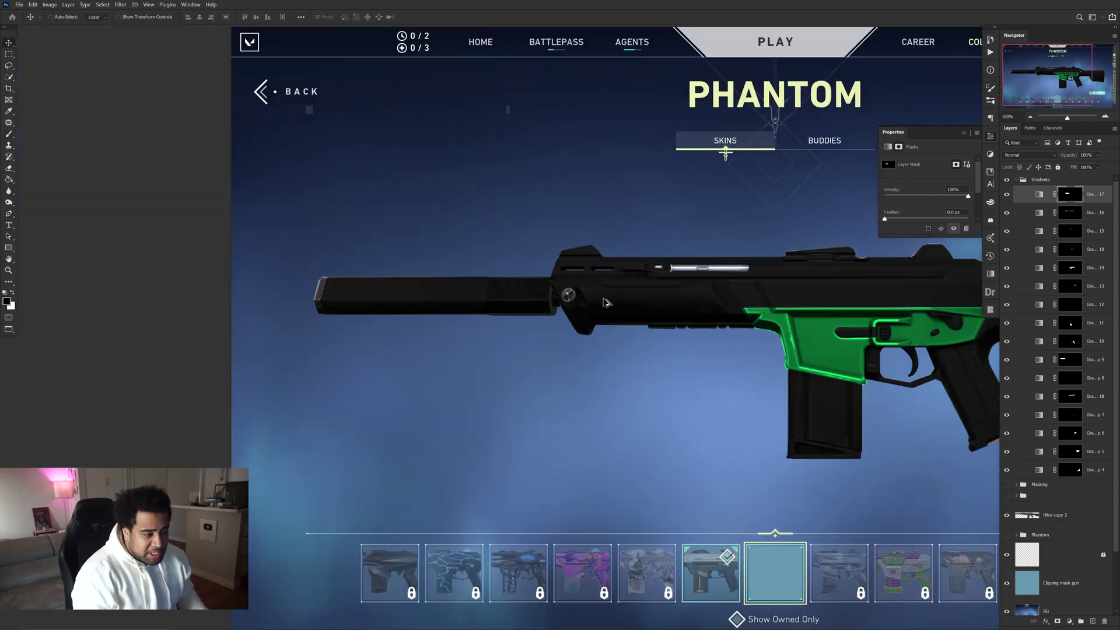
{"action": "left_click_drag", "start_coordinate": [653, 297], "coordinate": [478, 285]}
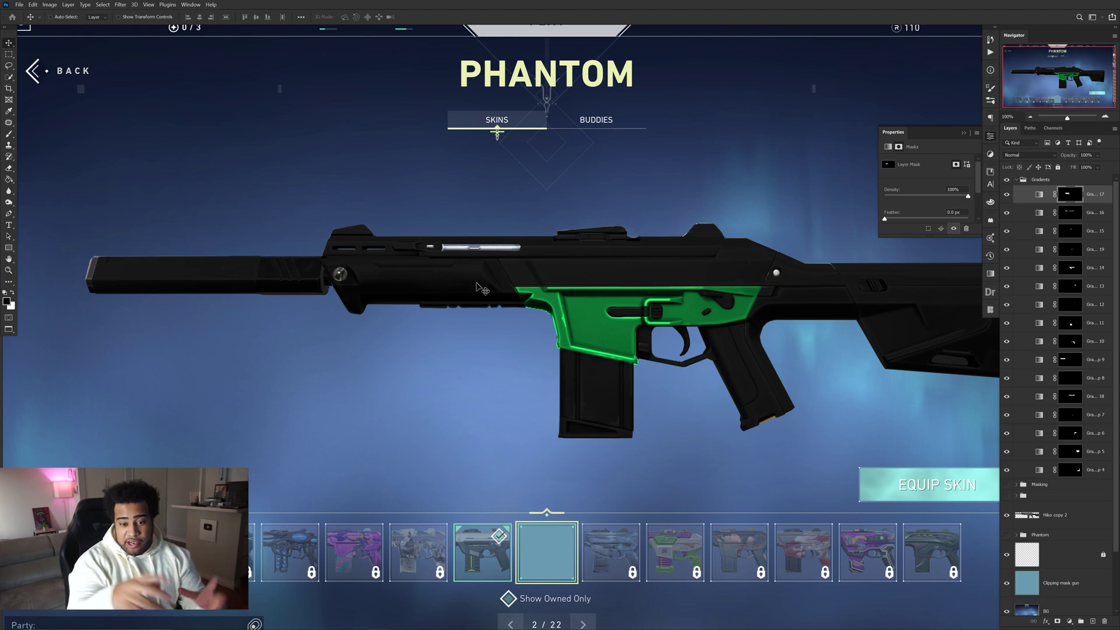
{"action": "left_click_drag", "start_coordinate": [596, 292], "coordinate": [575, 268]}
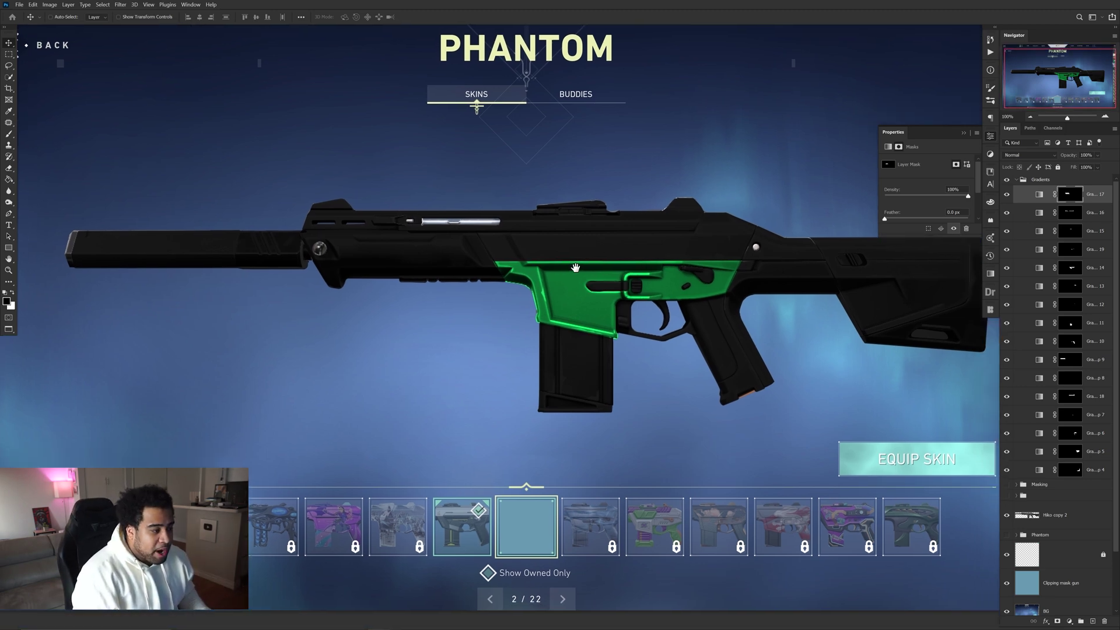
{"action": "key", "text": "ctrl"}
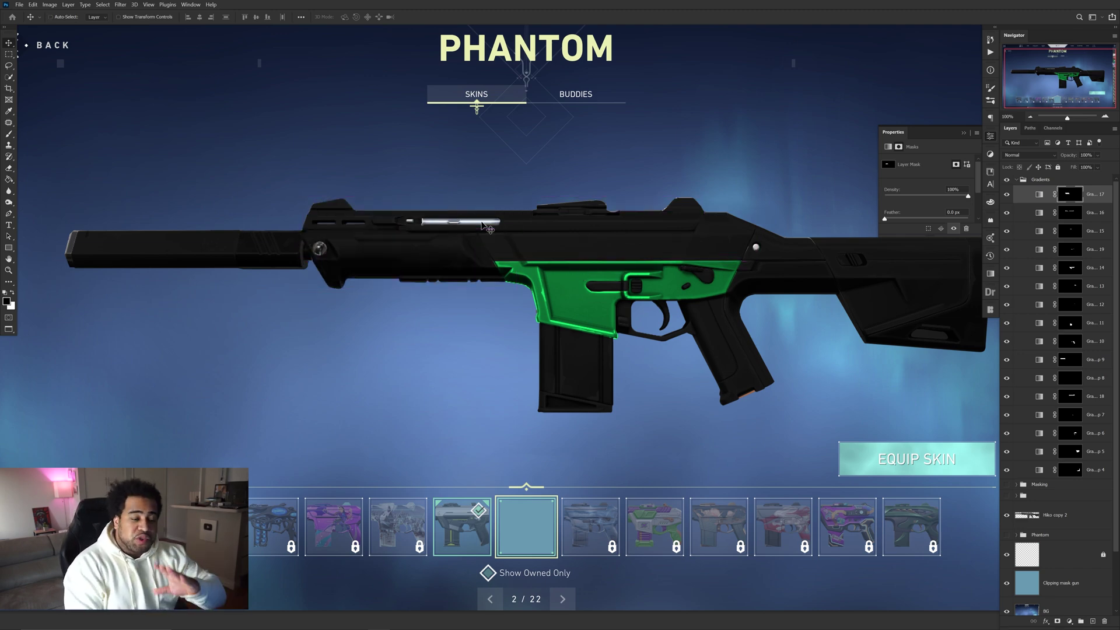
{"action": "left_click", "coordinate": [991, 136]}
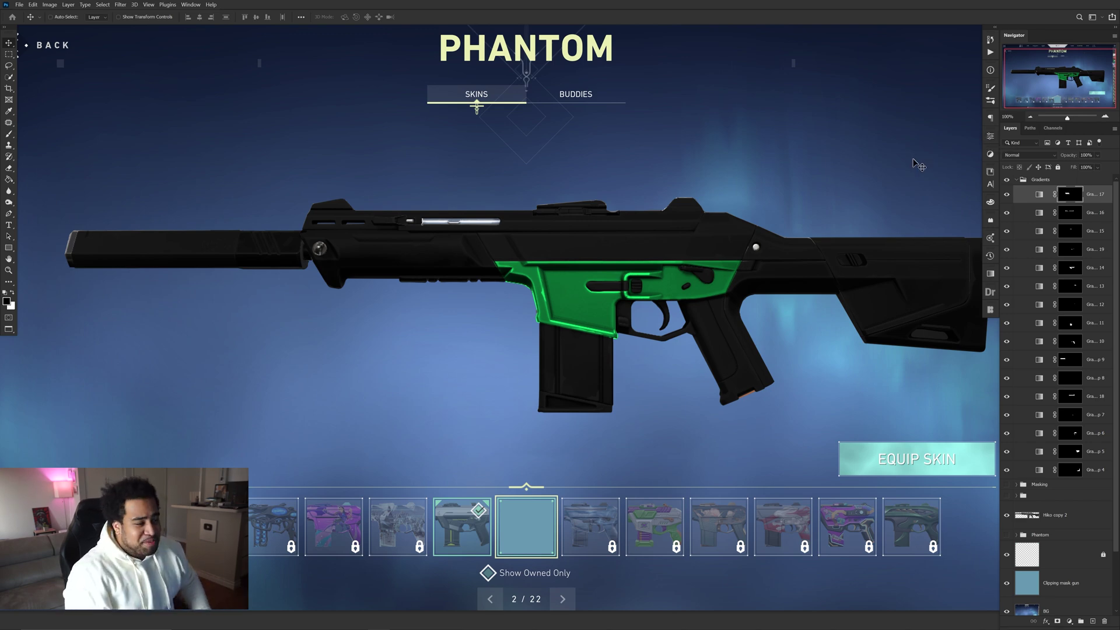
{"action": "left_click_drag", "start_coordinate": [803, 196], "coordinate": [819, 216]}
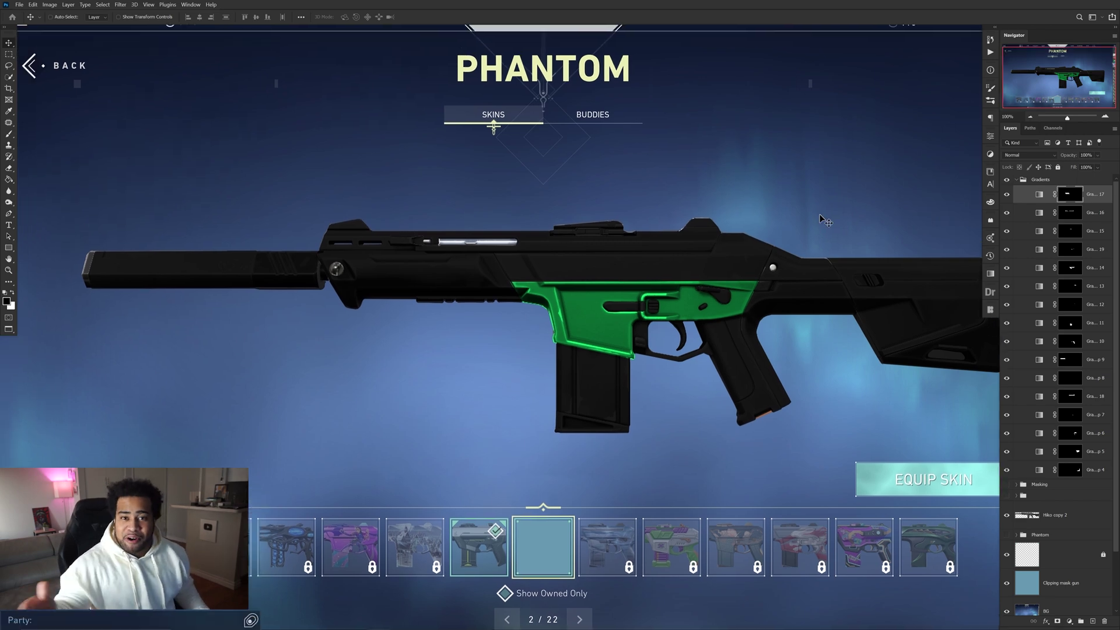
{"action": "left_click_drag", "start_coordinate": [465, 274], "coordinate": [450, 255]}
{"action": "key", "text": "ctrl+z"}
Give the handguard's gradient map a black-to-light-grey gradient, removing the preset's middle stop and moving the midpoint to about 45%.
{"action": "double_click", "coordinate": [1039, 194]}
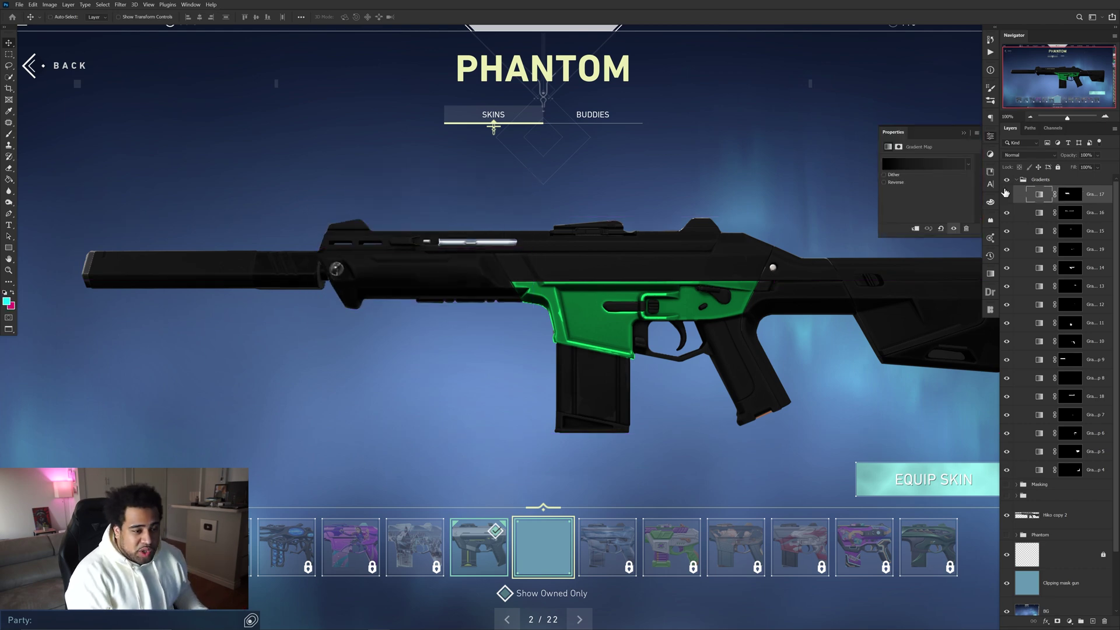
{"action": "left_click", "coordinate": [925, 164]}
{"action": "left_click", "coordinate": [842, 388]}
{"action": "left_click_drag", "start_coordinate": [817, 348], "coordinate": [695, 300]}
{"action": "left_click", "coordinate": [719, 461]}
{"action": "left_click", "coordinate": [770, 497]}
{"action": "double_click", "coordinate": [620, 461]}
{"action": "key", "text": "Return"}
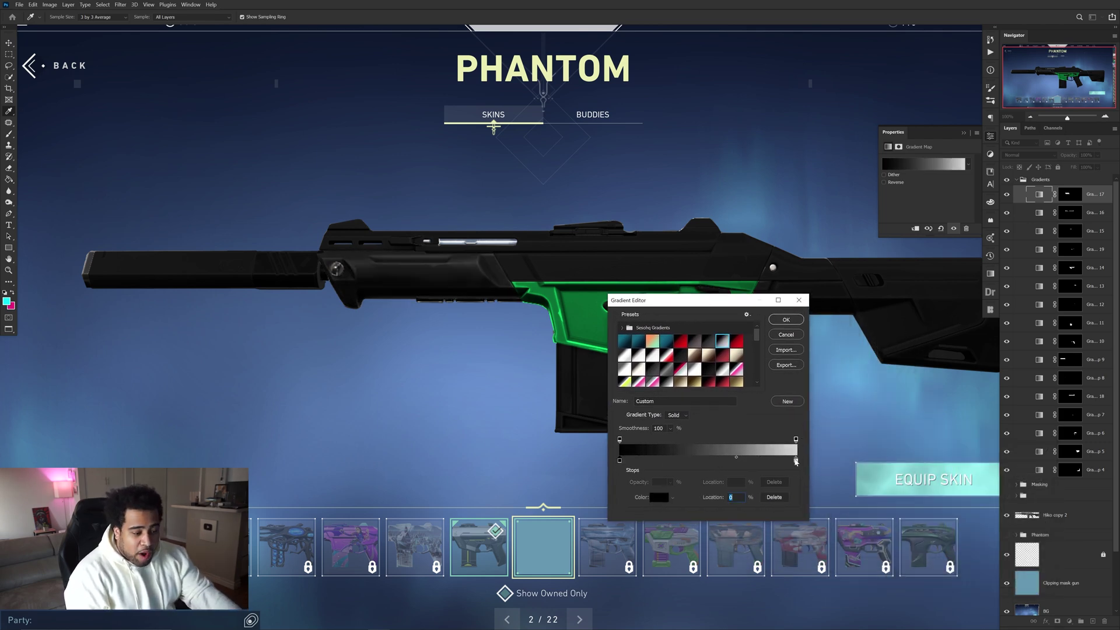
{"action": "left_click_drag", "start_coordinate": [708, 459], "coordinate": [701, 459]}
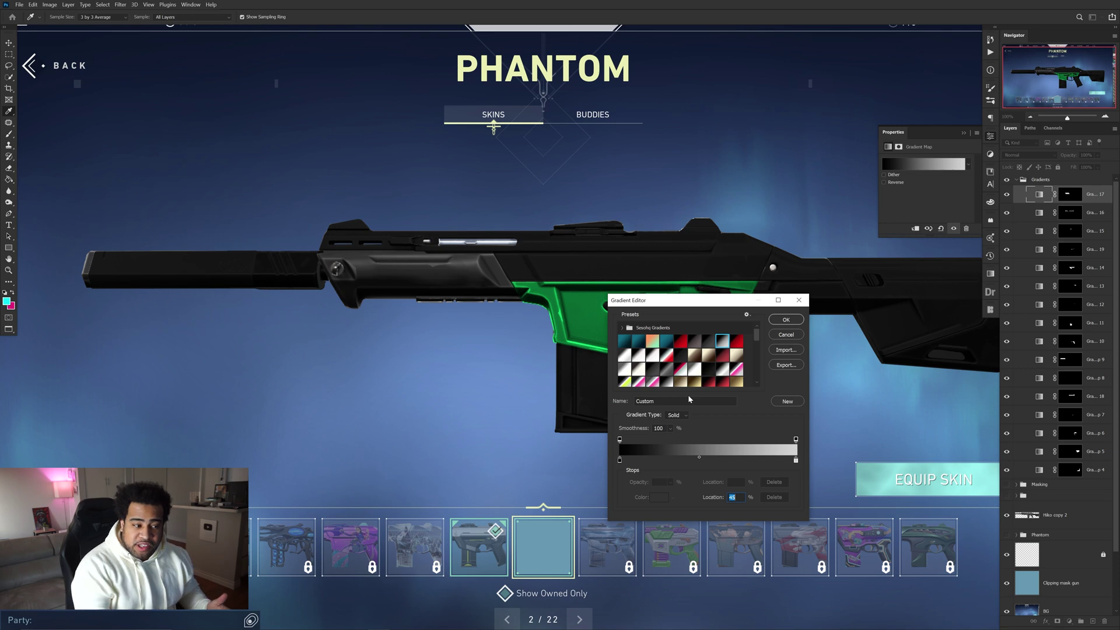
Keep the handguard gradient's start stop black and recolour its end stop bright orange.
{"action": "left_click_drag", "start_coordinate": [687, 304], "coordinate": [636, 204]}
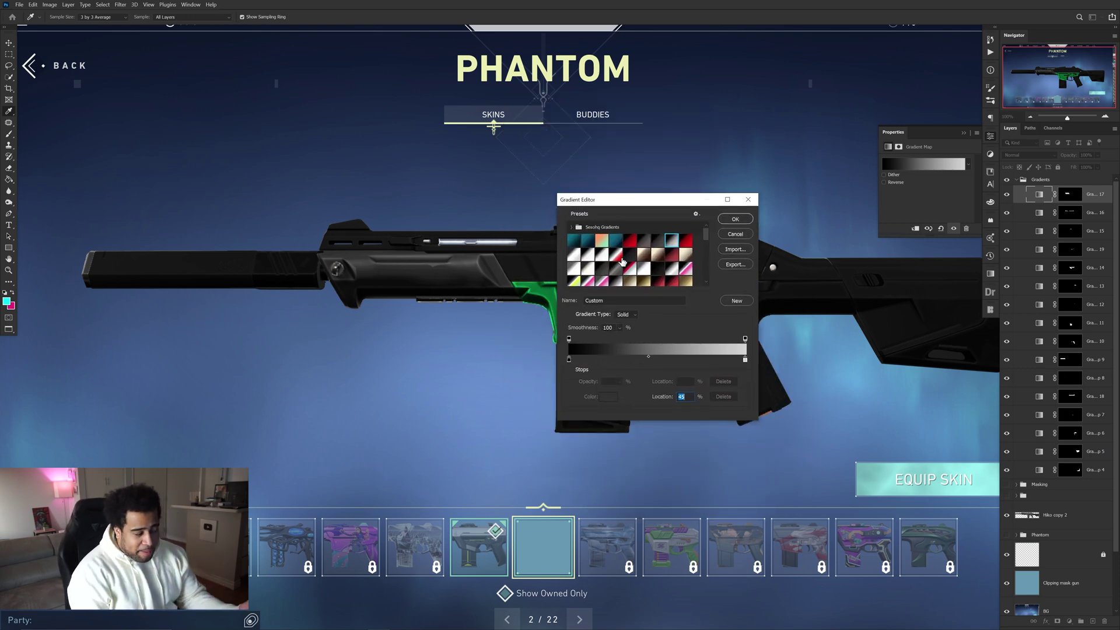
{"action": "double_click", "coordinate": [569, 360]}
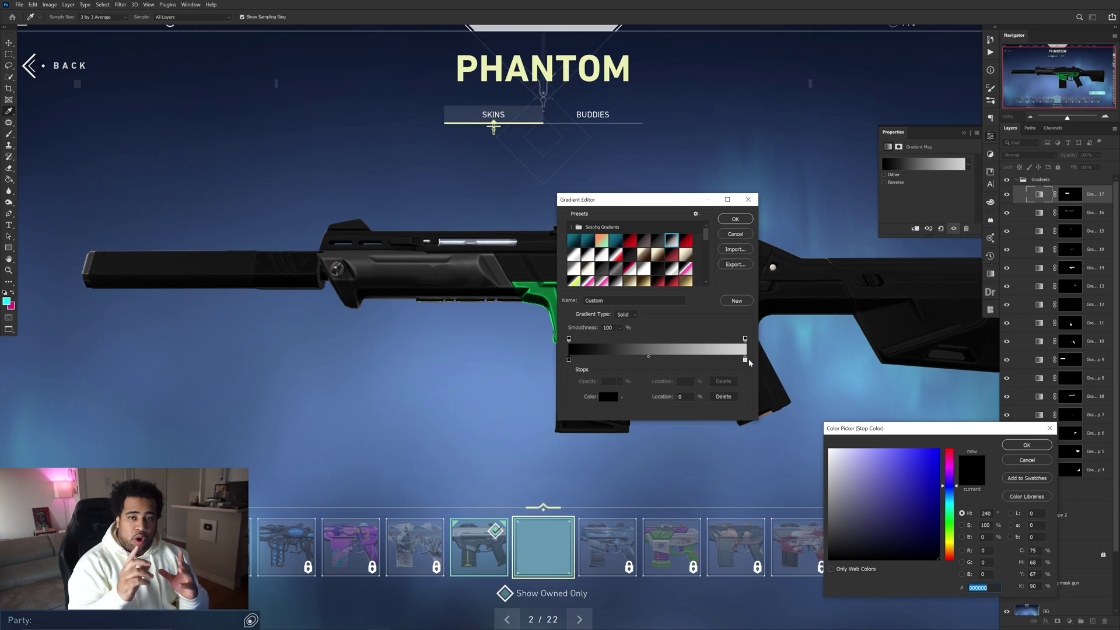
{"action": "left_click", "coordinate": [1027, 444]}
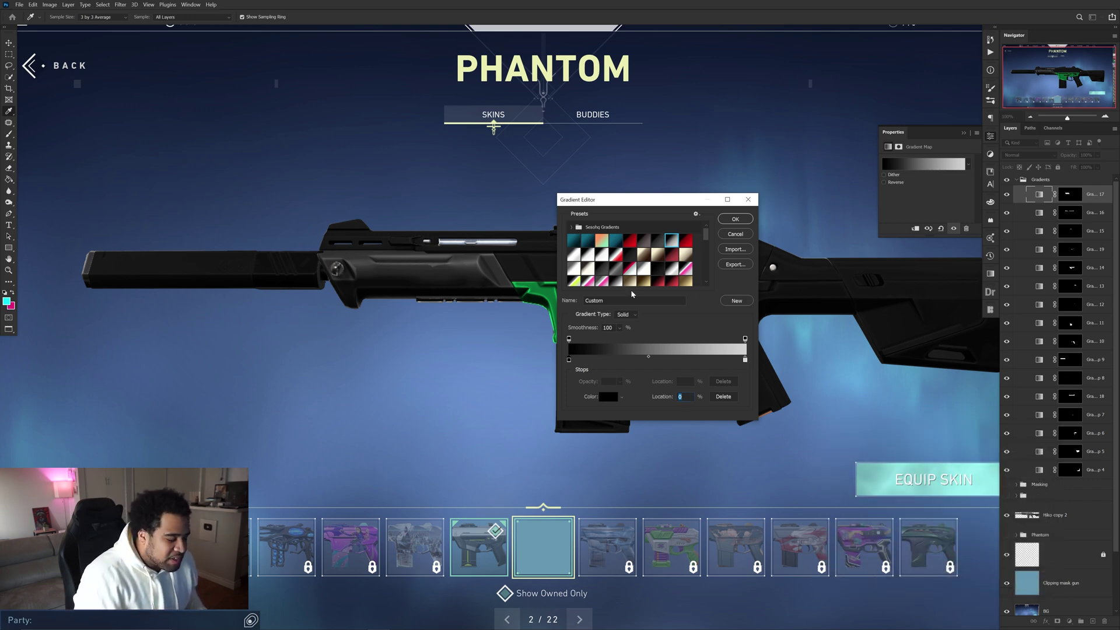
{"action": "double_click", "coordinate": [569, 360]}
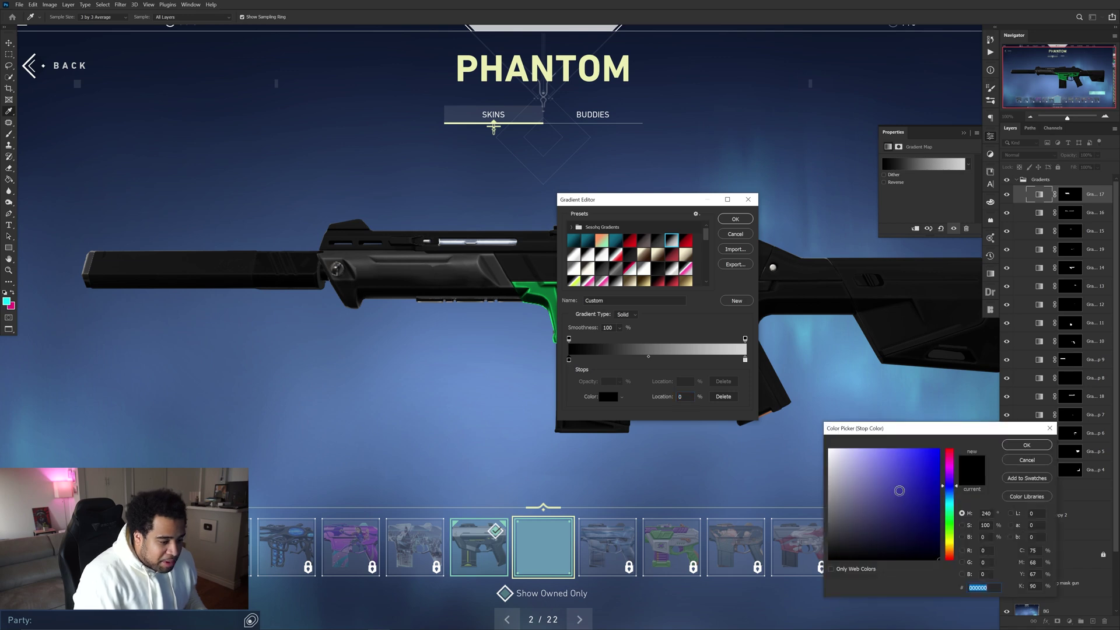
{"action": "left_click", "coordinate": [1027, 445]}
{"action": "double_click", "coordinate": [745, 360]}
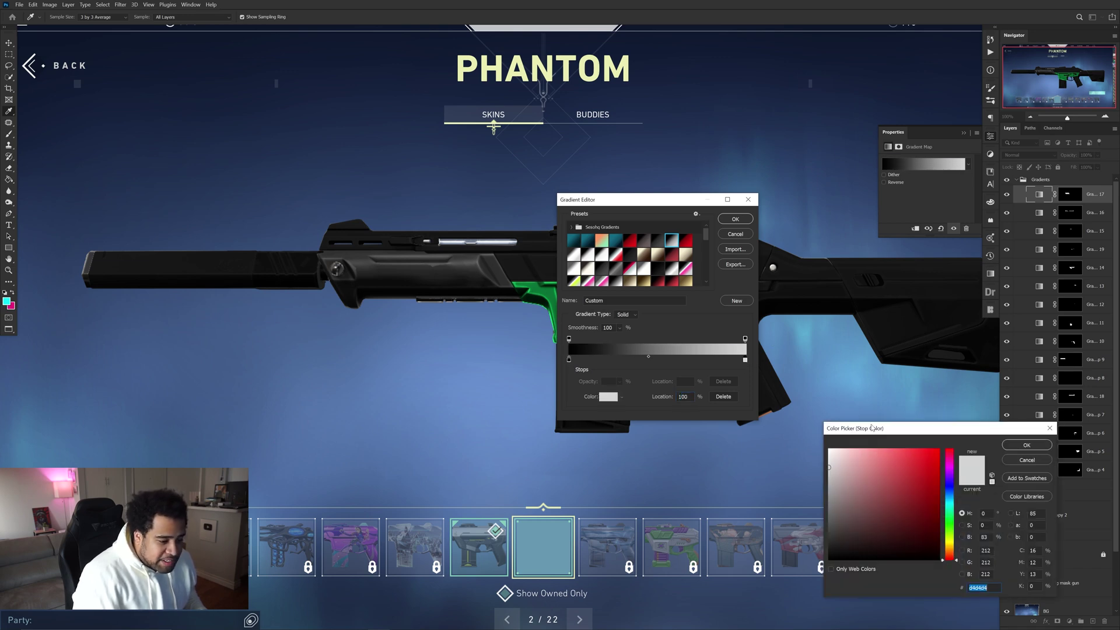
{"action": "left_click", "coordinate": [951, 544]}
{"action": "type", "text": "ffa800"}
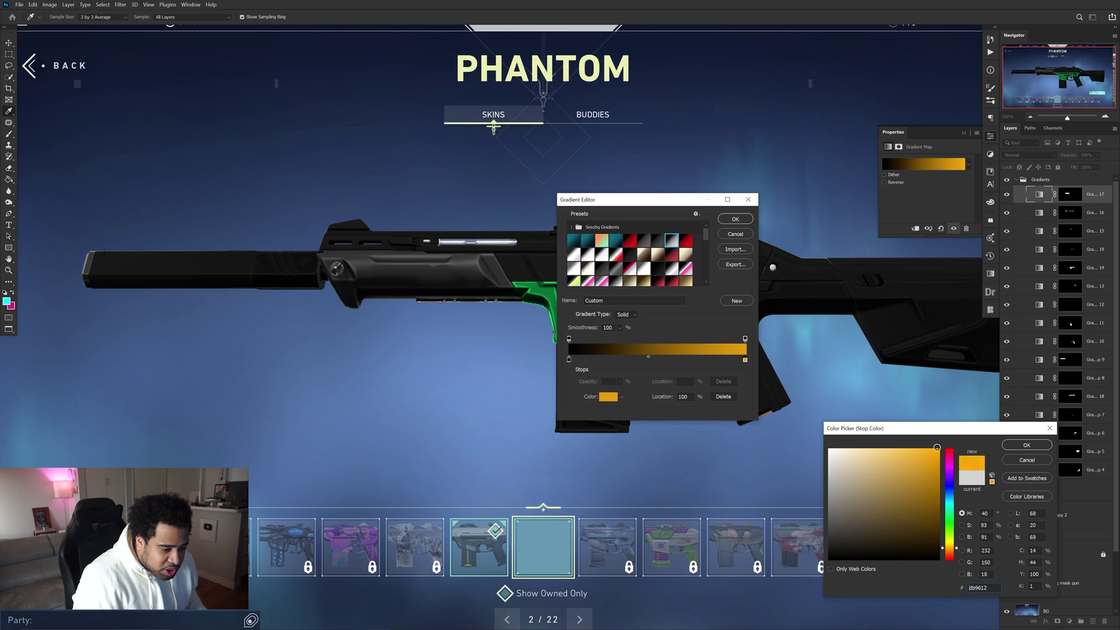
{"action": "left_click", "coordinate": [1016, 445]}
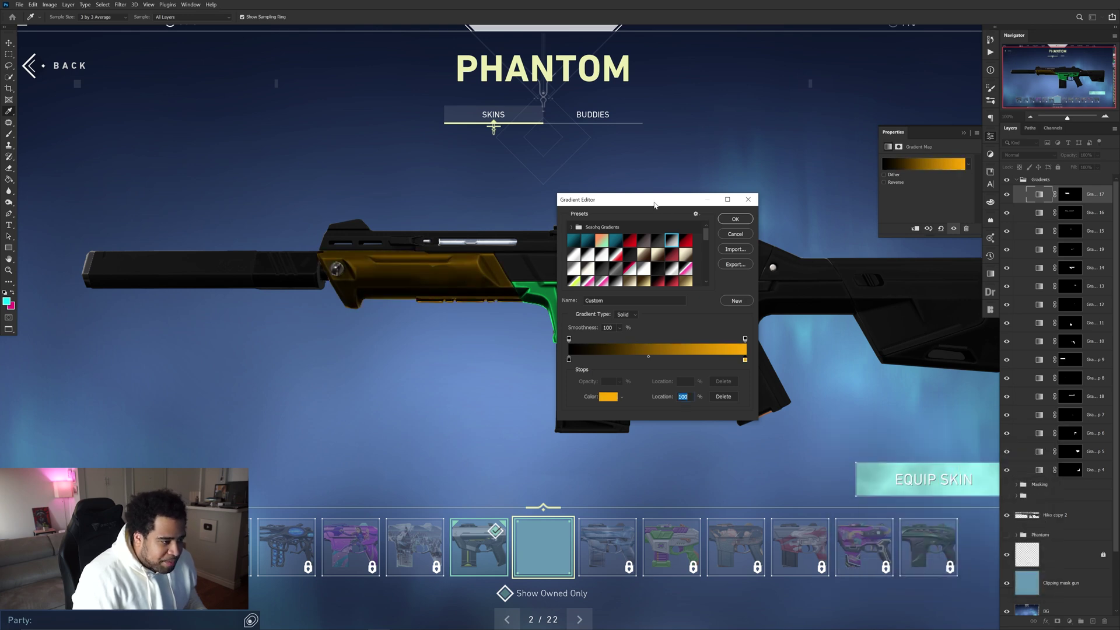
Add a second orange colour stop to the handguard gradient at about 35% to brighten the orange.
{"action": "left_click_drag", "start_coordinate": [655, 204], "coordinate": [749, 201]}
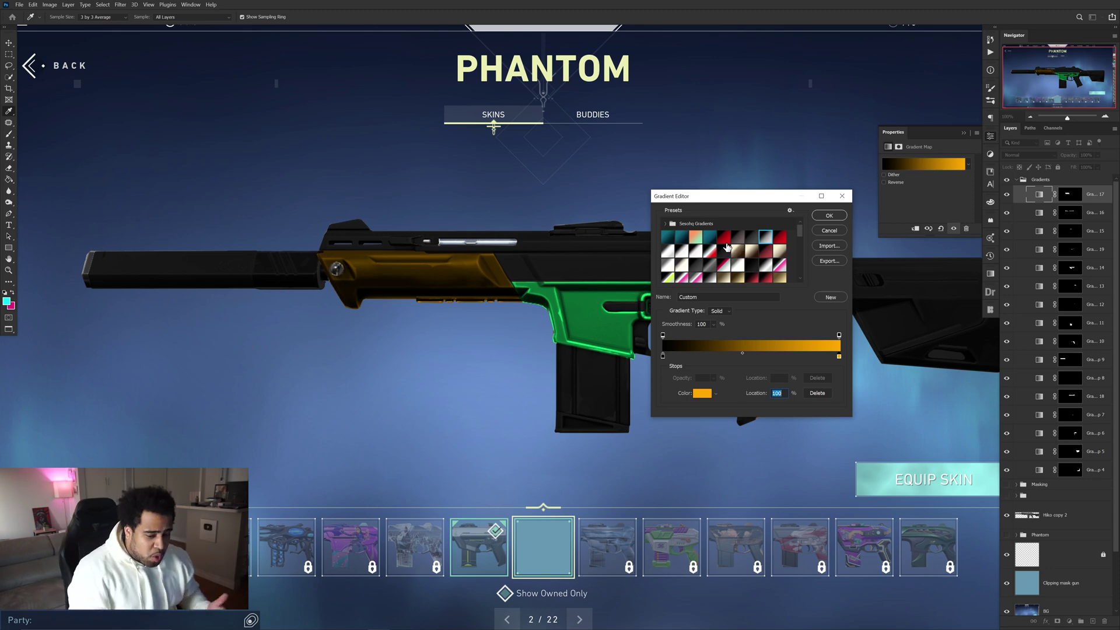
{"action": "left_click", "coordinate": [749, 356]}
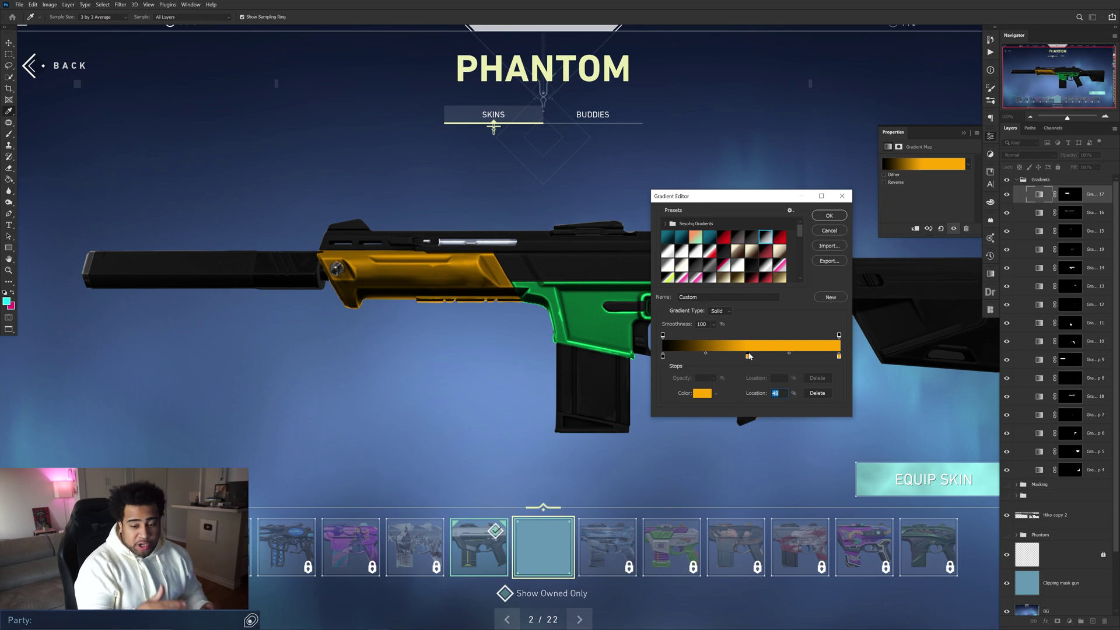
{"action": "left_click_drag", "start_coordinate": [749, 356], "coordinate": [726, 358]}
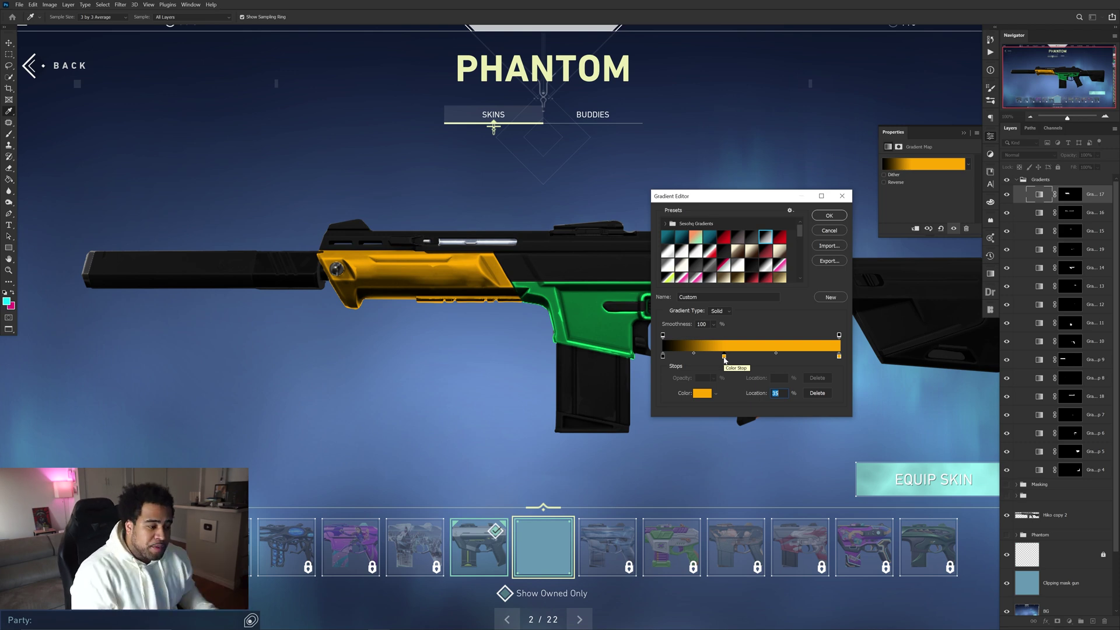
Try the handguard gradient's middle orange stop at about 21% and 73% to compare the brightness.
{"action": "left_click_drag", "start_coordinate": [724, 357], "coordinate": [699, 357]}
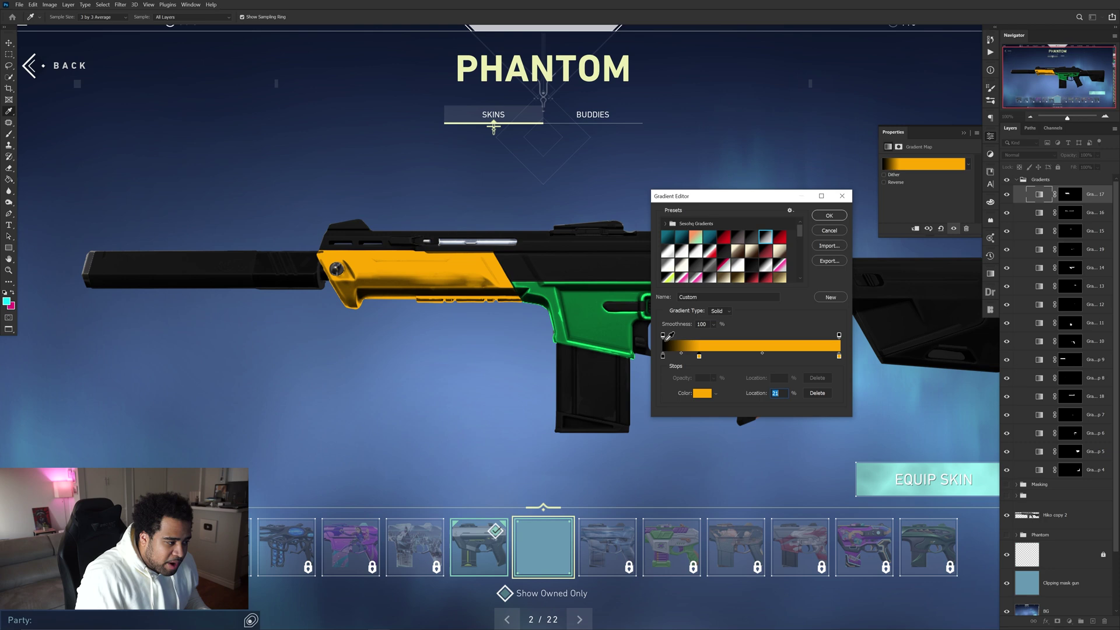
{"action": "left_click_drag", "start_coordinate": [699, 357], "coordinate": [791, 357]}
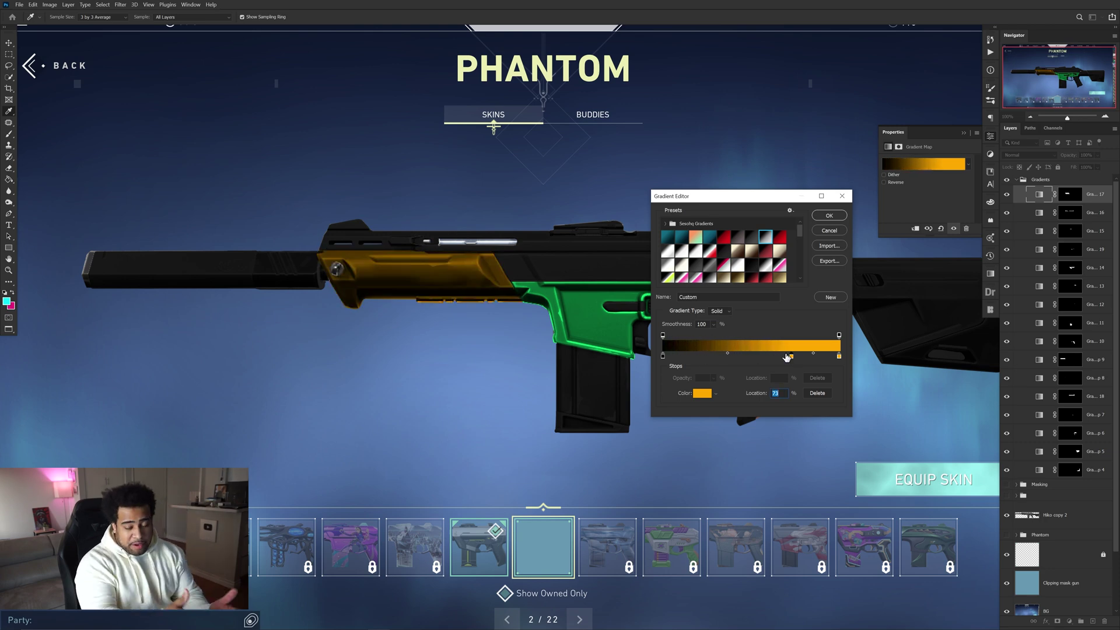
{"action": "left_click_drag", "start_coordinate": [787, 357], "coordinate": [688, 354]}
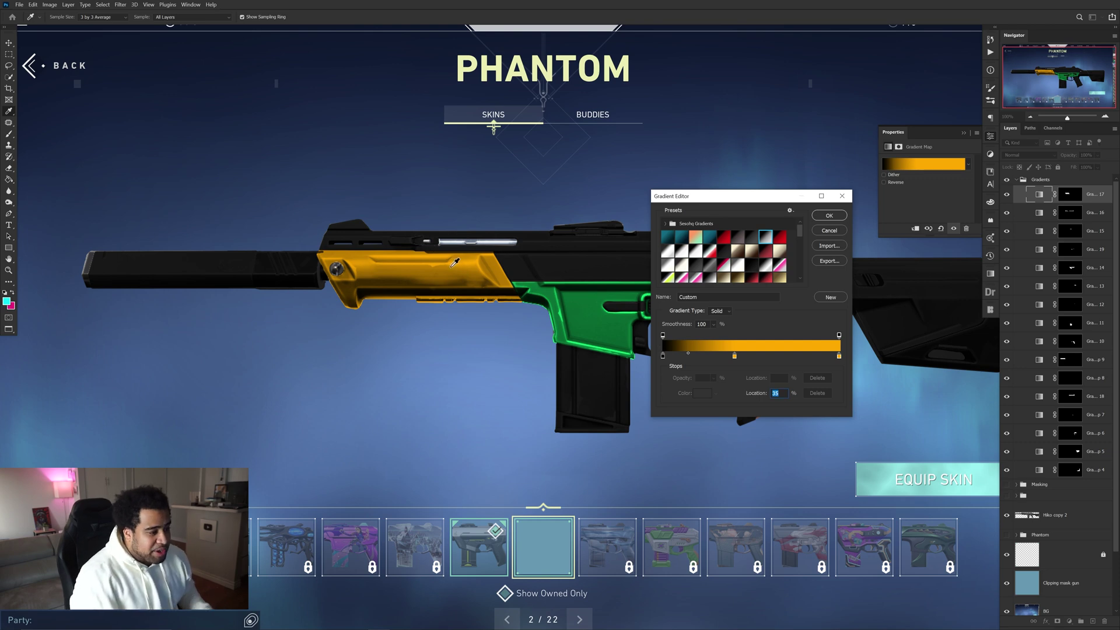
Reset the handguard gradient to the black-to-light-grey preset without its middle stop, with white (ffffff) stops at 100% and about 46%.
{"action": "left_click", "coordinate": [752, 235]}
{"action": "left_click", "coordinate": [765, 237]}
{"action": "left_click_drag", "start_coordinate": [761, 358], "coordinate": [769, 392]}
{"action": "double_click", "coordinate": [840, 356]}
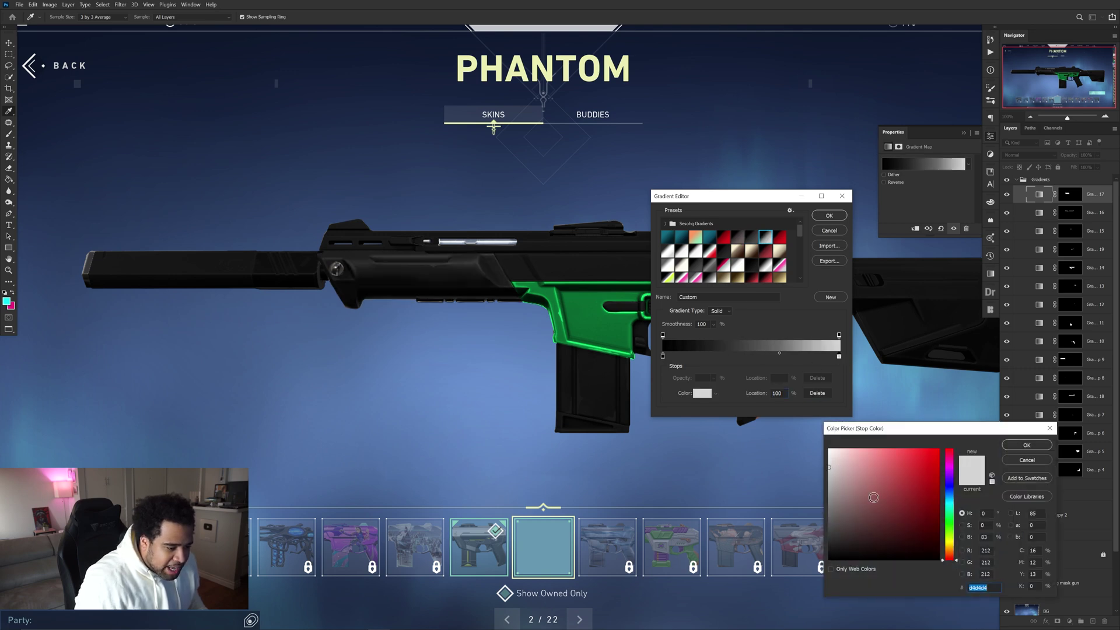
{"action": "type", "text": "ffffff"}
{"action": "left_click", "coordinate": [1015, 447]}
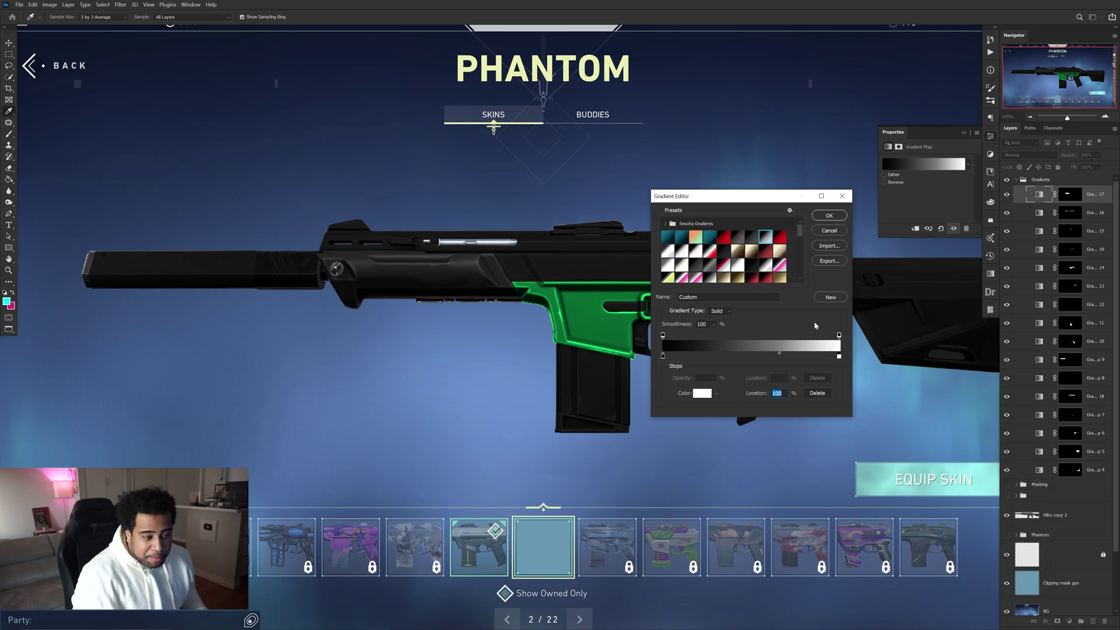
{"action": "left_click_drag", "start_coordinate": [754, 357], "coordinate": [744, 357]}
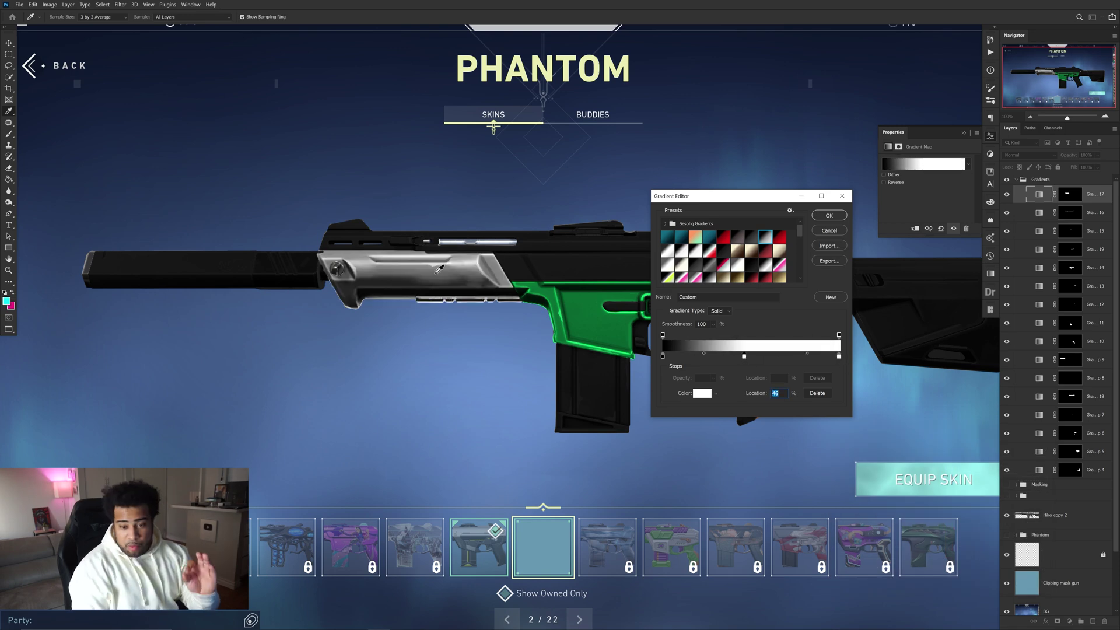
Recolour the handguard gradient's black start stop to mid grey 7a7a7a.
{"action": "double_click", "coordinate": [663, 357]}
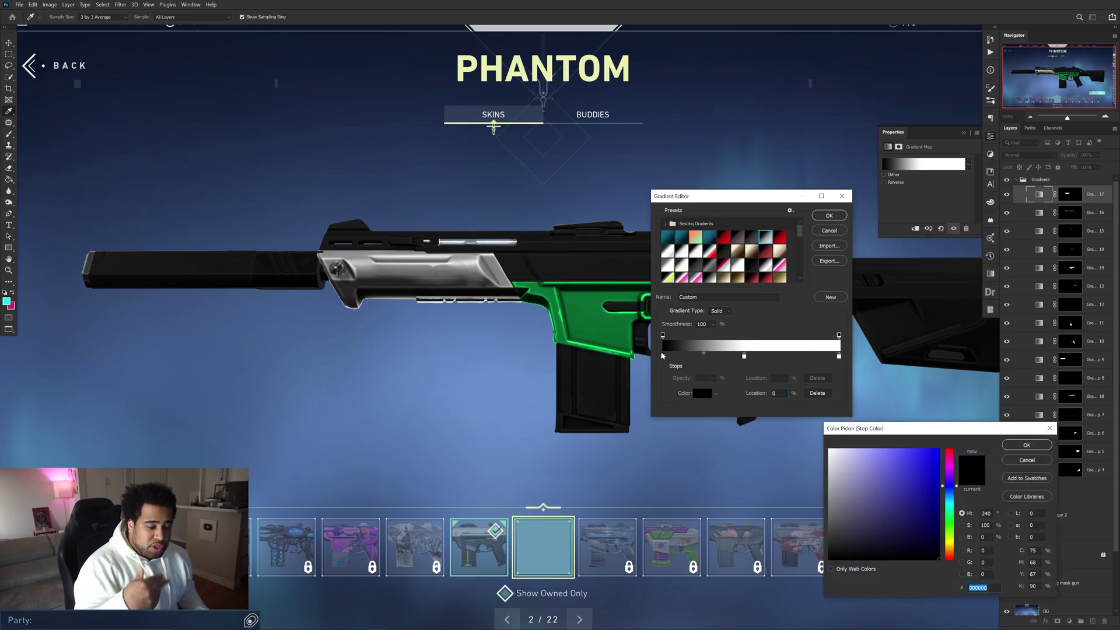
{"action": "mouse_move", "coordinate": [833, 481]}
{"action": "left_mouse_down"}
{"action": "mouse_move", "coordinate": [820, 458]}
{"action": "mouse_move", "coordinate": [858, 487]}
{"action": "mouse_move", "coordinate": [814, 514]}
{"action": "mouse_move", "coordinate": [827, 506]}
{"action": "left_mouse_up"}
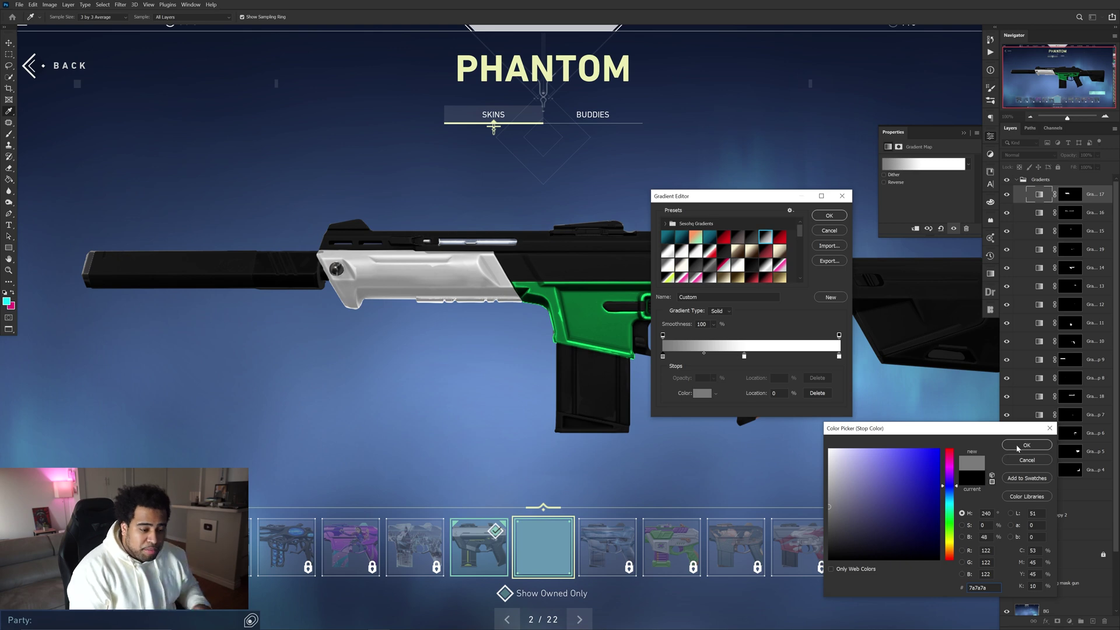
{"action": "left_click", "coordinate": [1018, 446]}
Move the handguard gradient's middle white stop to about 36%, set the grey-to-white midpoint to 40% and apply the gradient.
{"action": "left_click", "coordinate": [704, 353]}
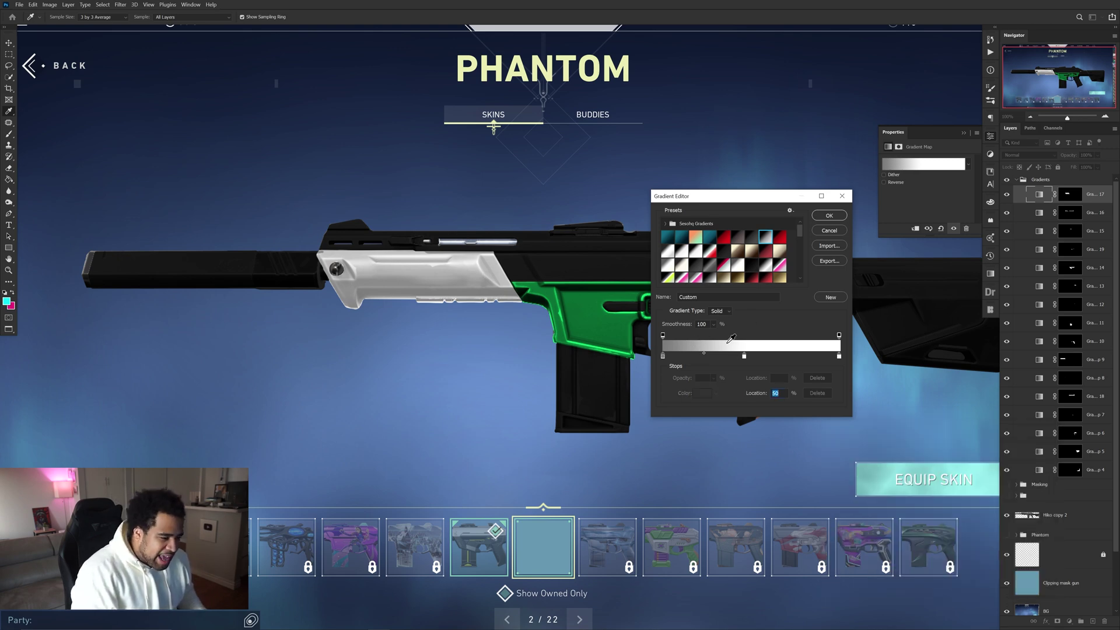
{"action": "left_click", "coordinate": [744, 356]}
{"action": "left_click_drag", "start_coordinate": [745, 356], "coordinate": [690, 357]}
{"action": "left_click", "coordinate": [694, 354]}
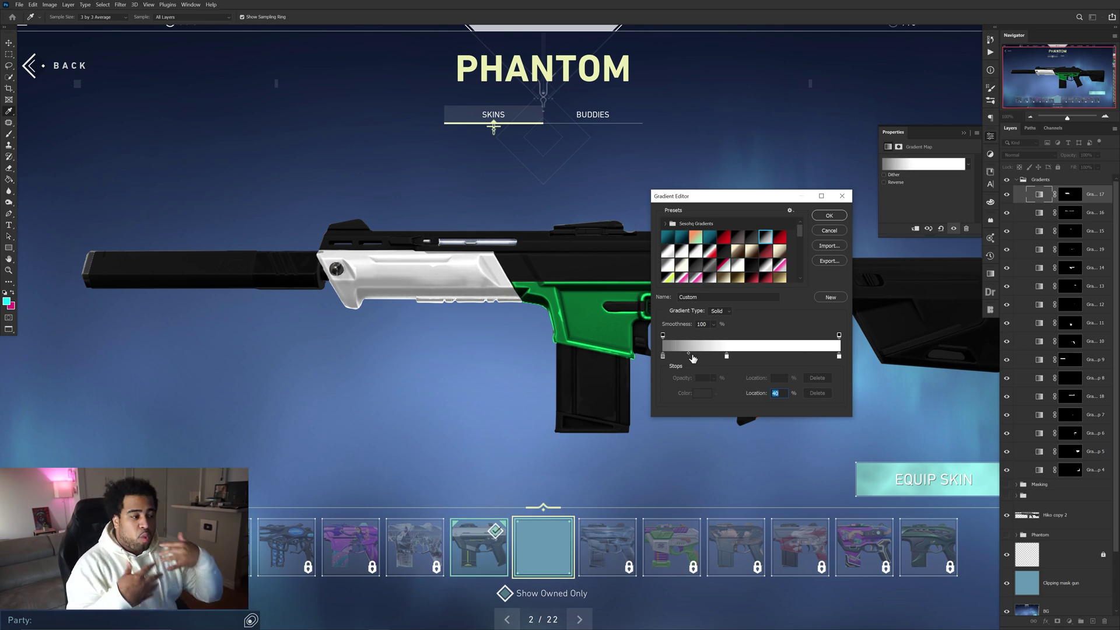
{"action": "left_click", "coordinate": [829, 216]}
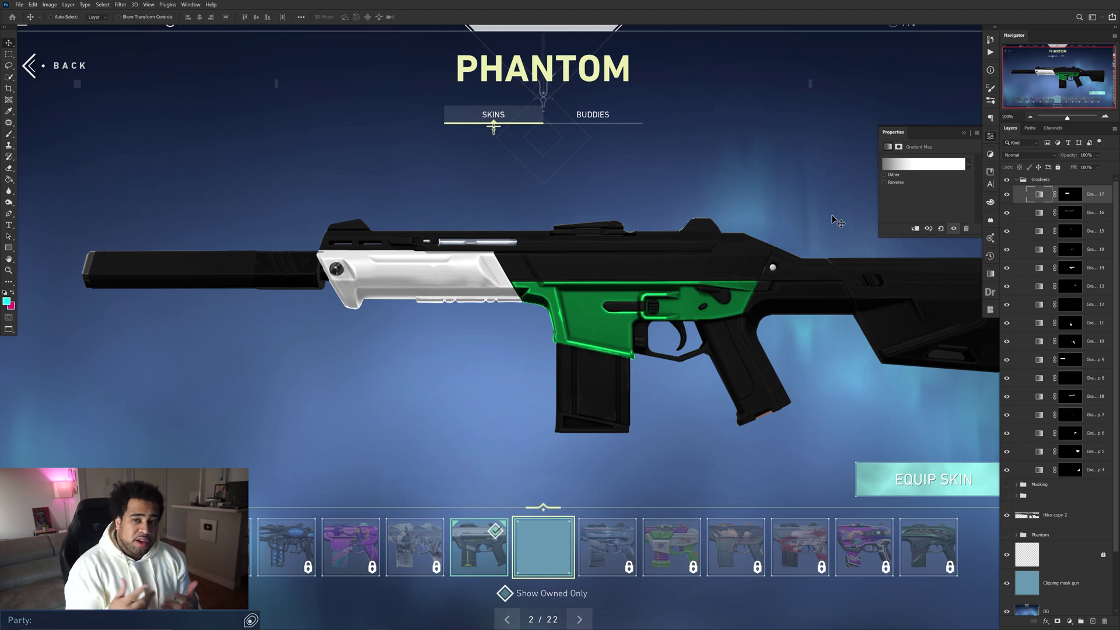
Try a black-to-white preset gradient on the Gradient Map 18 layer of the upper receiver.
{"action": "left_click", "coordinate": [1070, 396]}
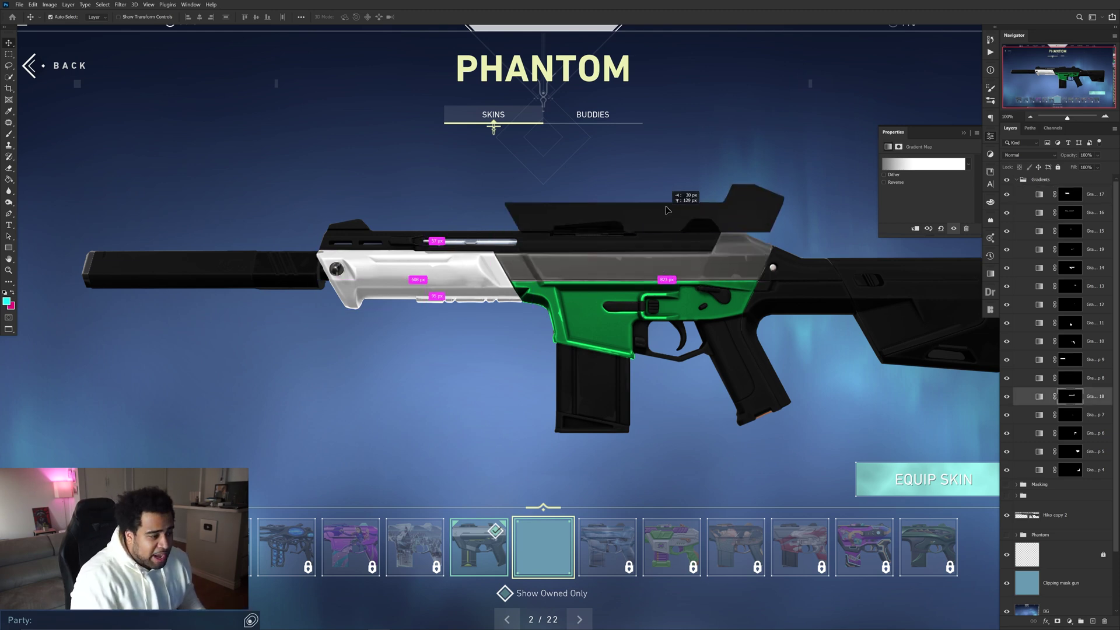
{"action": "left_click", "coordinate": [1039, 396]}
{"action": "left_click", "coordinate": [930, 163]}
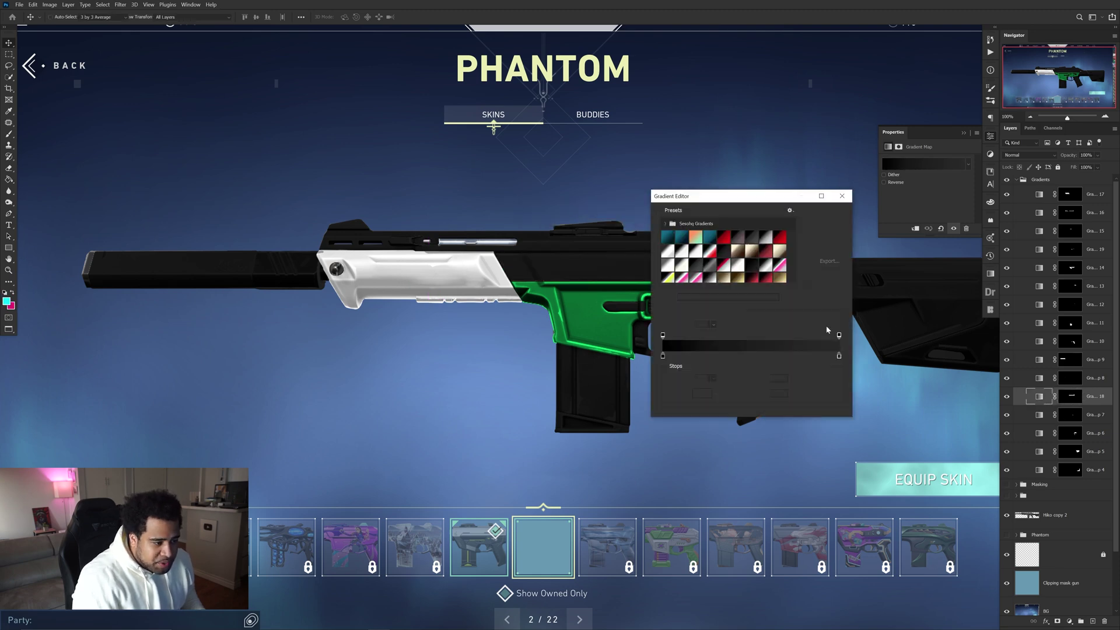
{"action": "scroll", "coordinate": [764, 263], "scroll_direction": "down", "scroll_amount": 2}
{"action": "left_click", "coordinate": [765, 244]}
{"action": "left_click_drag", "start_coordinate": [702, 203], "coordinate": [825, 244]}
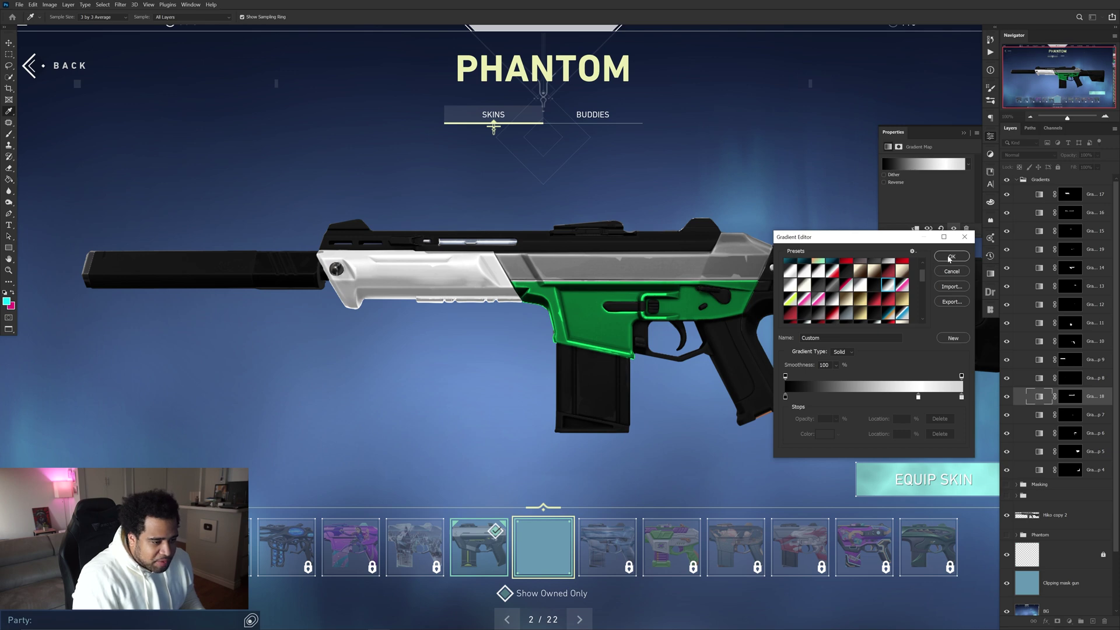
Try a black-to-red gradient on the upper receiver with a second red stop at 53%, and discard the trial changes.
{"action": "left_click", "coordinate": [902, 262]}
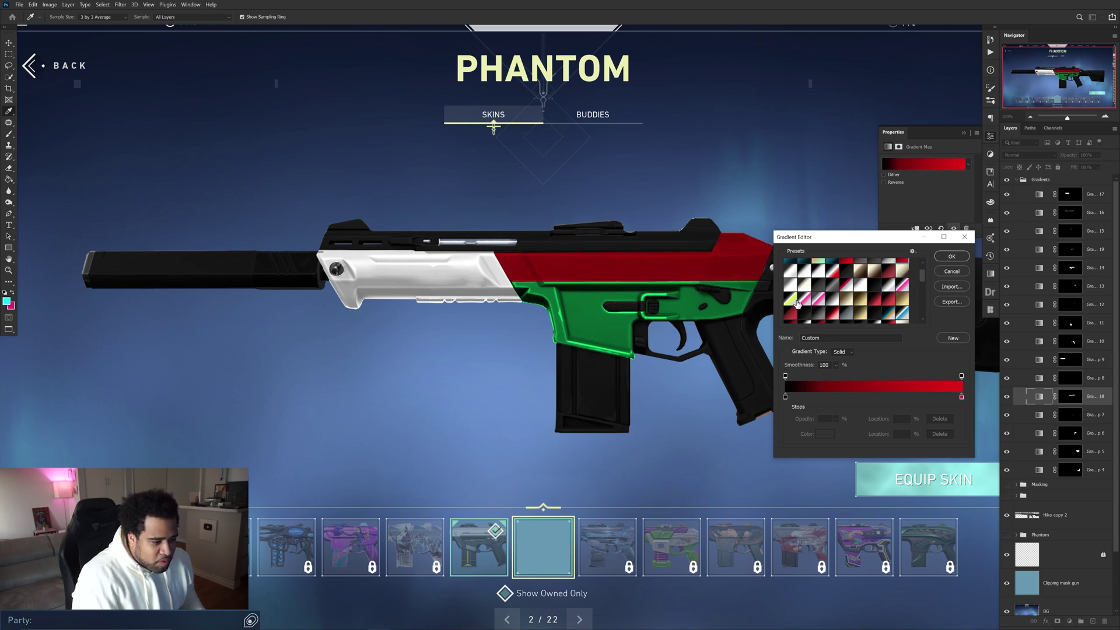
{"action": "left_click", "coordinate": [786, 398]}
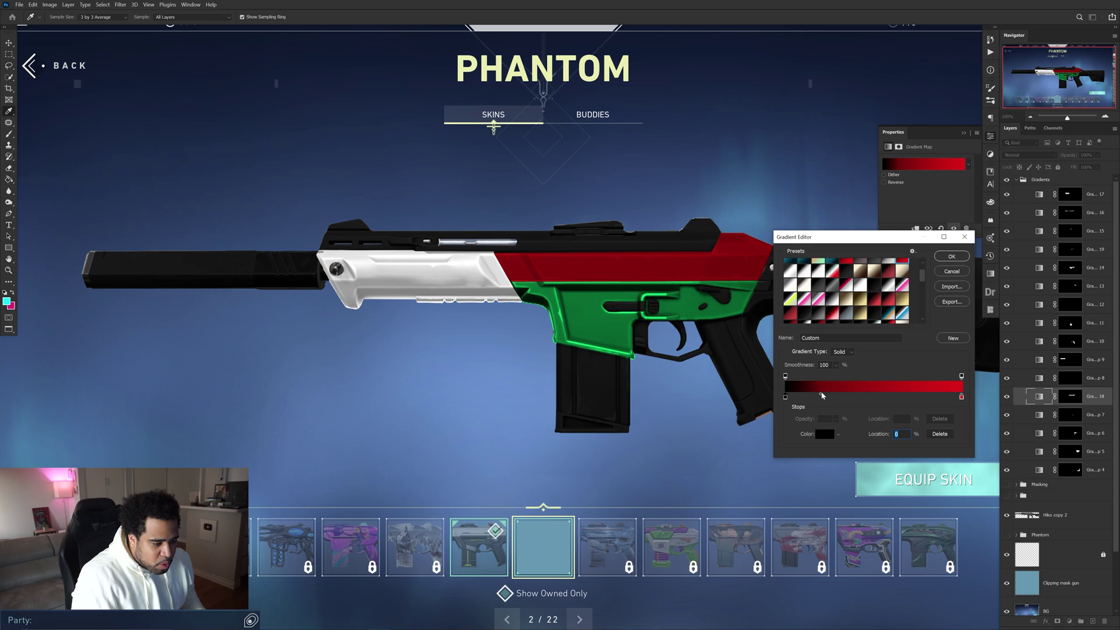
{"action": "left_click_drag", "start_coordinate": [822, 395], "coordinate": [873, 395]}
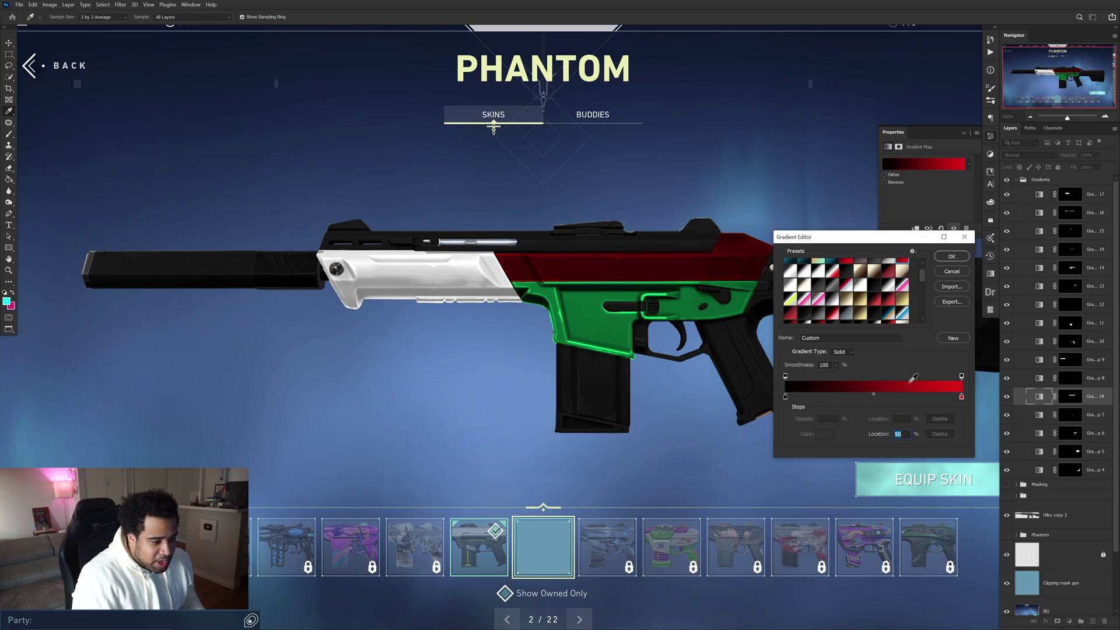
{"action": "left_click", "coordinate": [962, 399]}
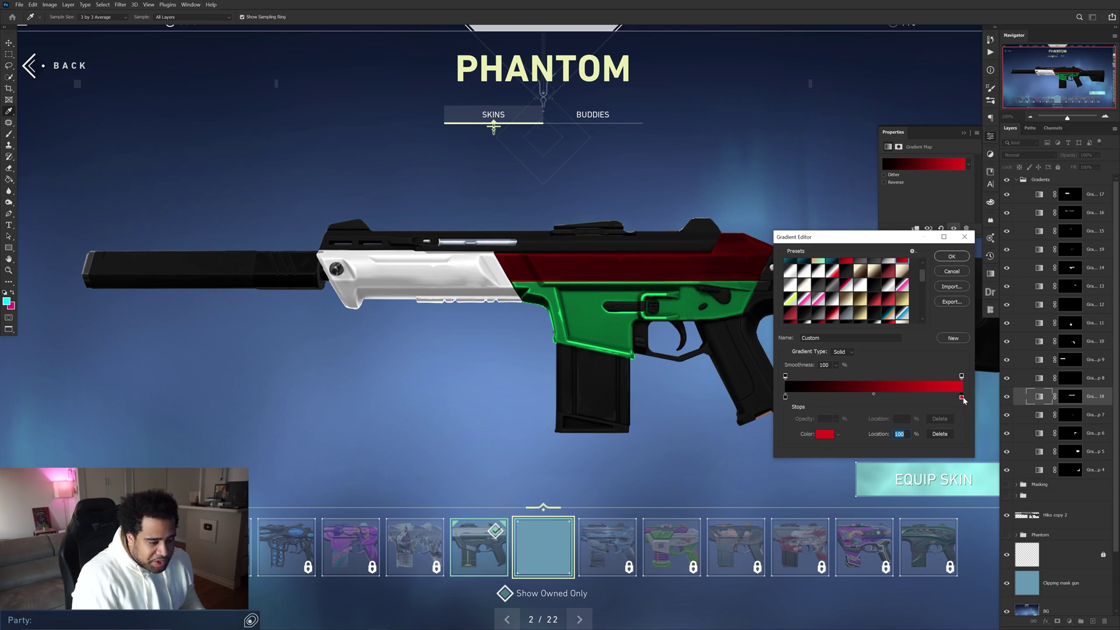
{"action": "left_click", "coordinate": [879, 398]}
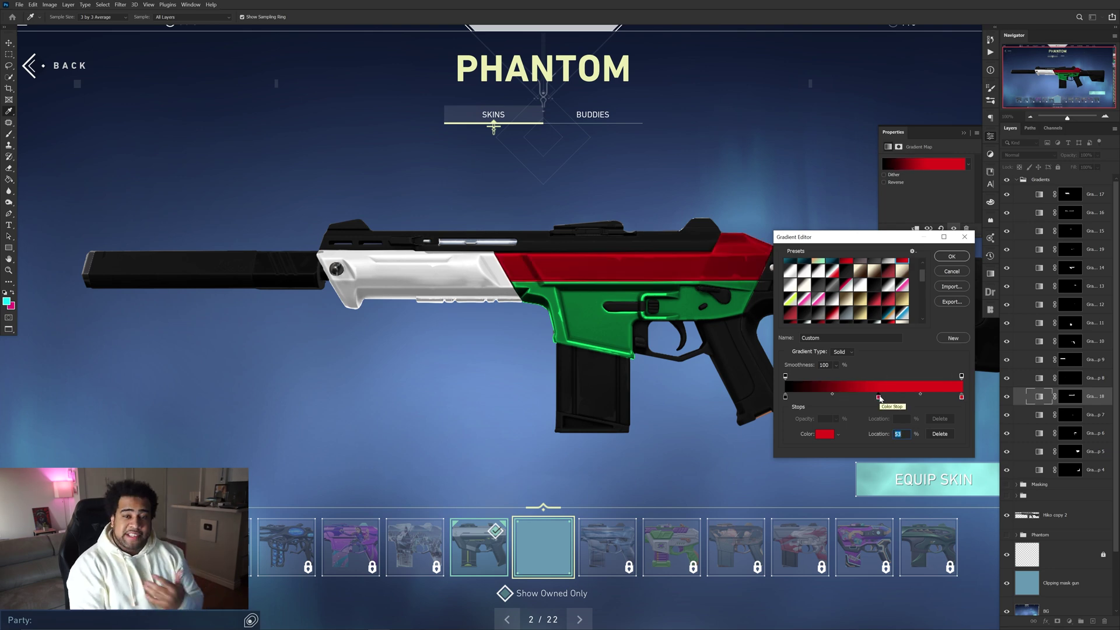
{"action": "left_click", "coordinate": [952, 272]}
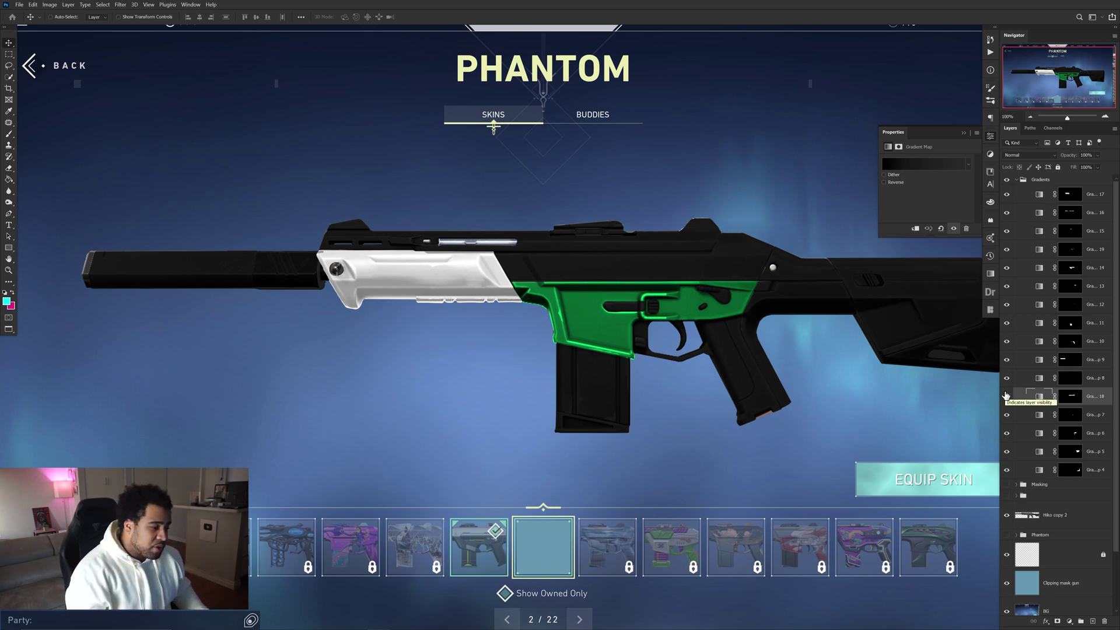
{"action": "left_click_drag", "start_coordinate": [595, 316], "coordinate": [599, 277]}
{"action": "key", "text": "ctrl+z"}
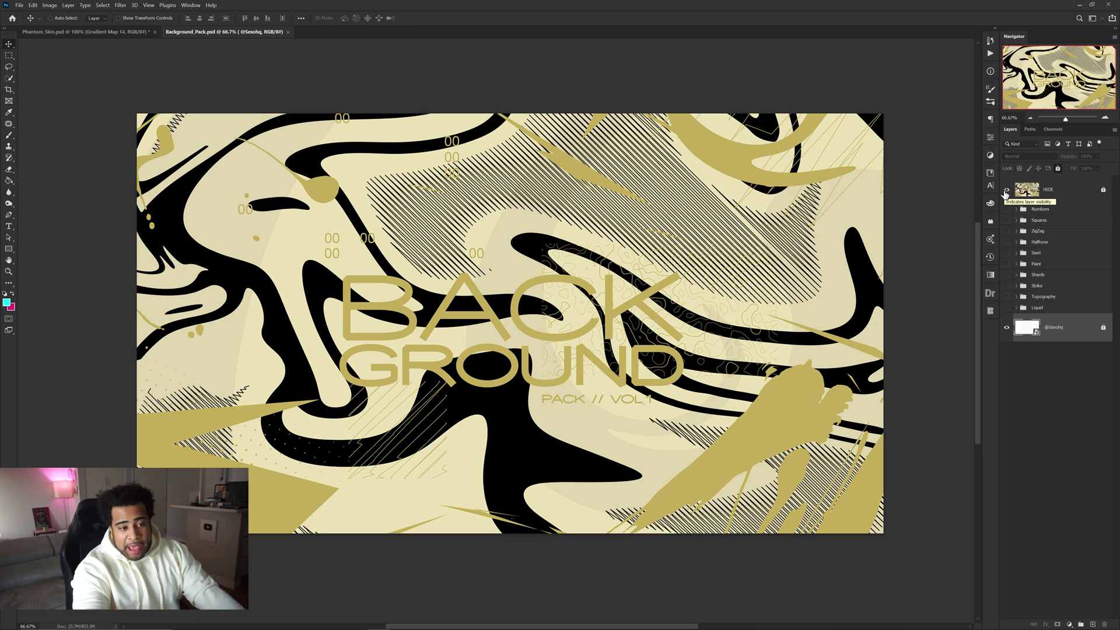
In Background_Pack.psd, hide the HIDE cover layer, show the Swirl group and bring the Swirl_08 shape into Phantom_Skin.psd over the handguard.
{"action": "left_click", "coordinate": [1006, 190]}
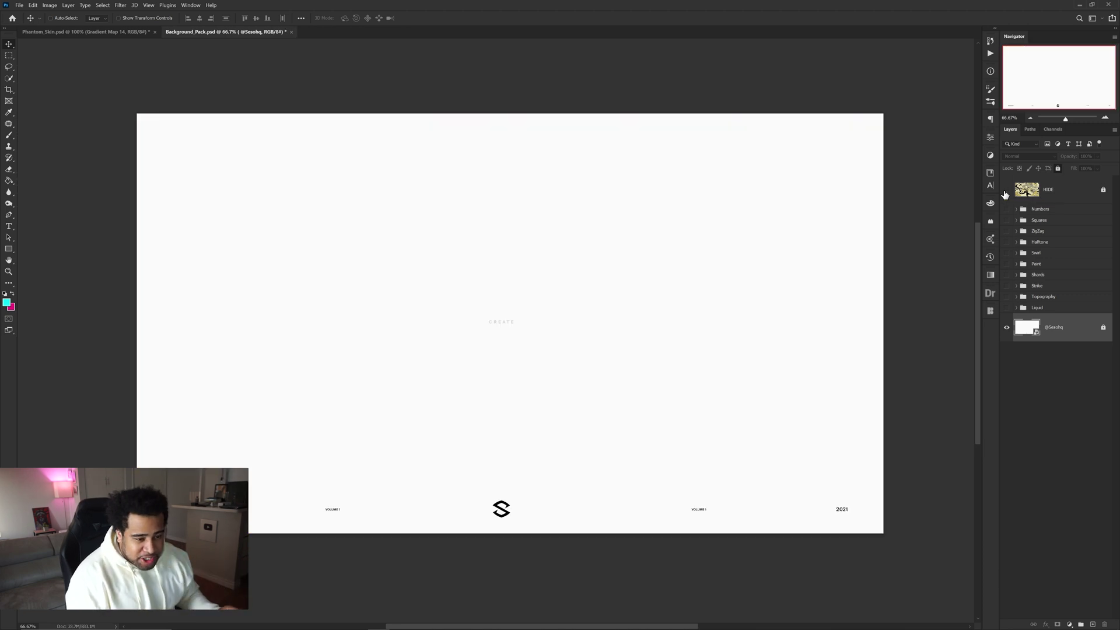
{"action": "left_click", "coordinate": [1006, 253]}
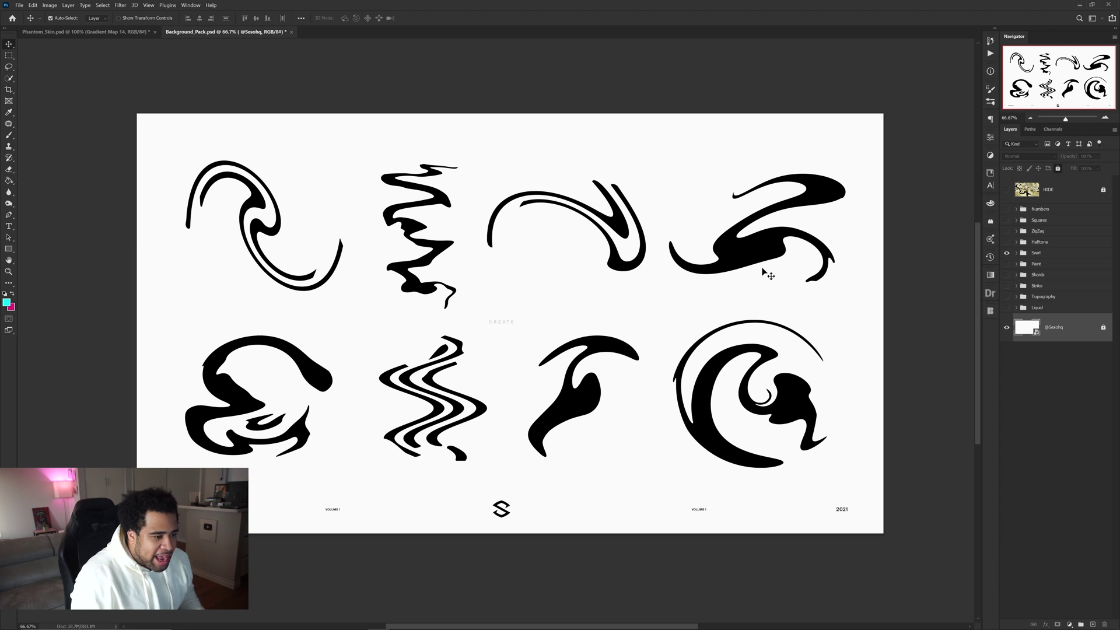
{"action": "left_click_drag", "start_coordinate": [749, 336], "coordinate": [561, 286]}
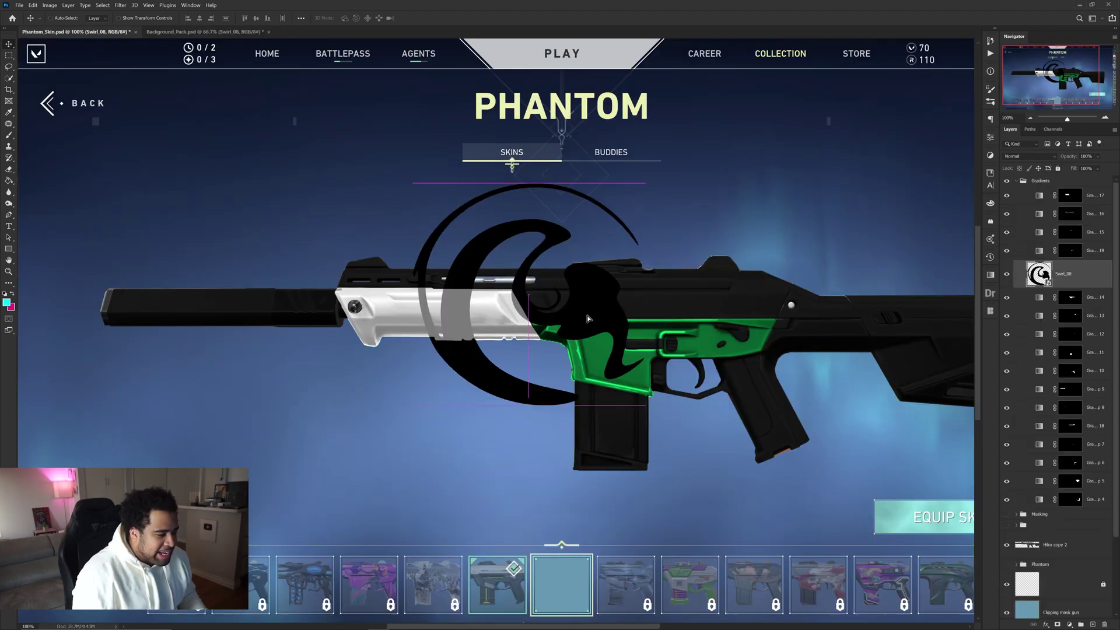
{"action": "key", "text": "ctrl"}
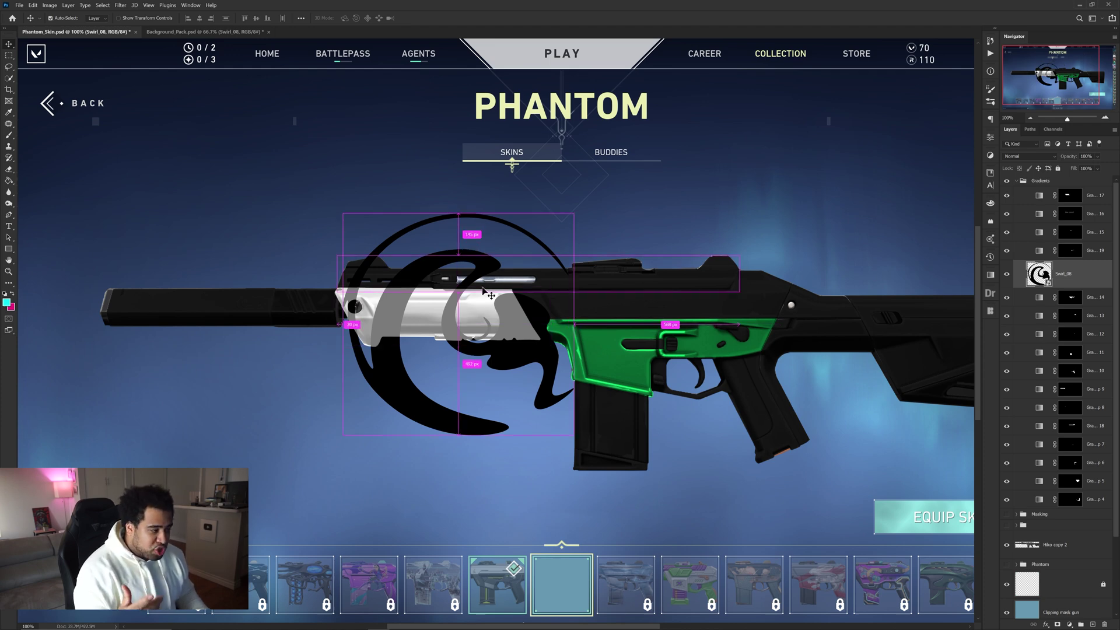
Identify the handguard's gradient map layer by toggling its visibility, and move the Swirl_08 layer directly above it.
{"action": "left_click", "coordinate": [478, 294], "text": "ctrl"}
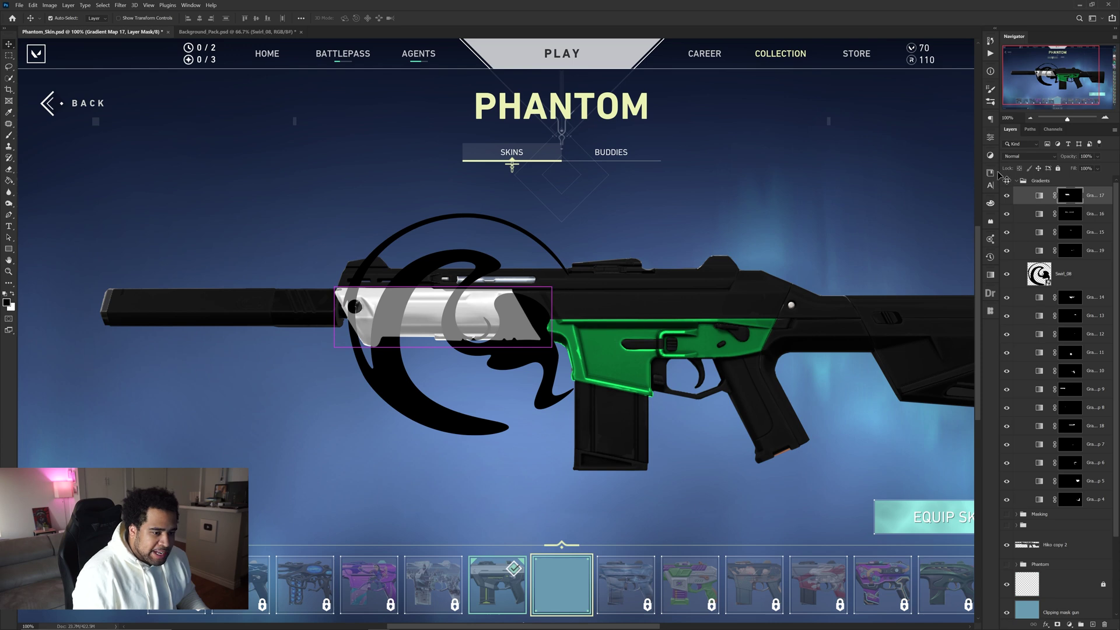
{"action": "left_click", "coordinate": [1006, 196]}
{"action": "left_click", "coordinate": [1006, 196]}
{"action": "left_click_drag", "start_coordinate": [1081, 267], "coordinate": [1078, 188]}
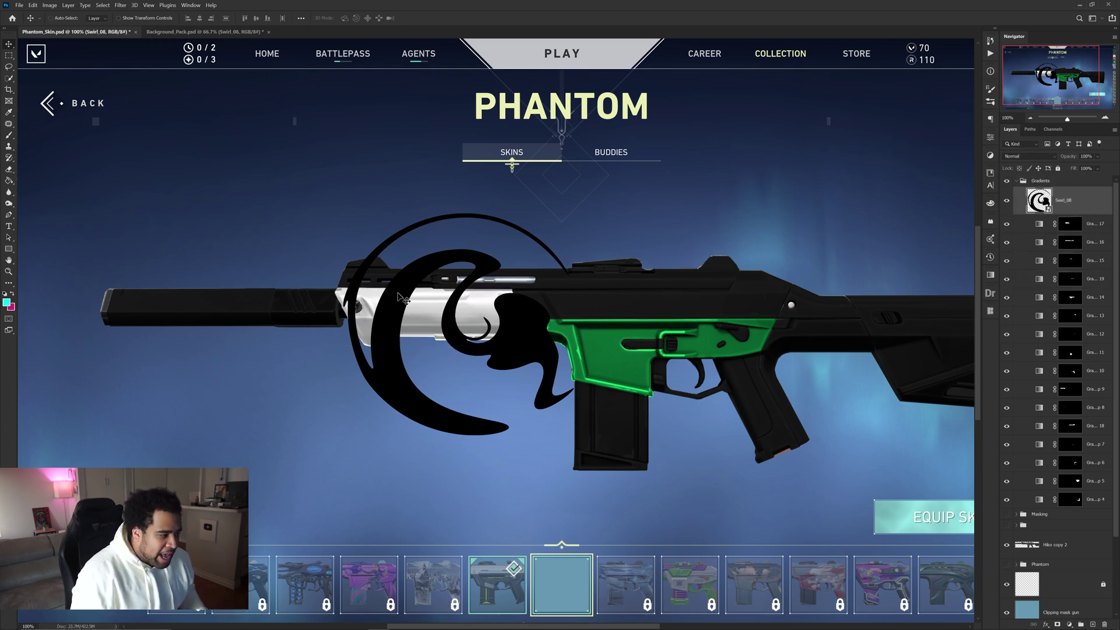
Add a Color Overlay layer style in dark grey 525252 to the Swirl_08 layer.
{"action": "double_click", "coordinate": [1087, 206]}
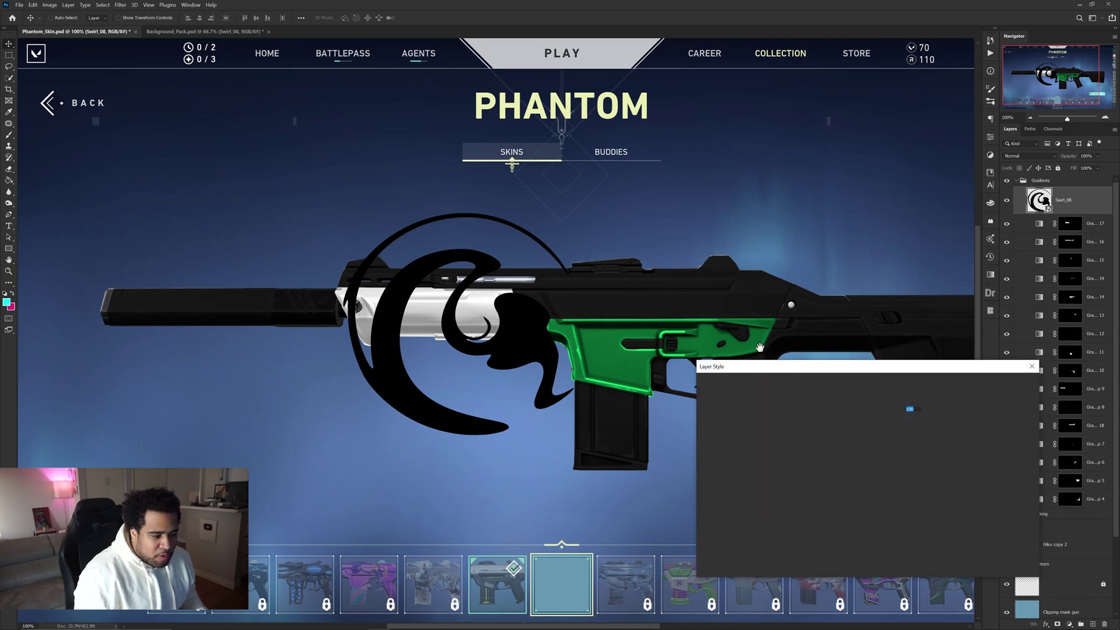
{"action": "left_click", "coordinate": [723, 521]}
{"action": "left_click", "coordinate": [909, 401]}
{"action": "mouse_move", "coordinate": [863, 497]}
{"action": "left_mouse_down"}
{"action": "mouse_move", "coordinate": [806, 503]}
{"action": "mouse_move", "coordinate": [811, 524]}
{"action": "left_mouse_up"}
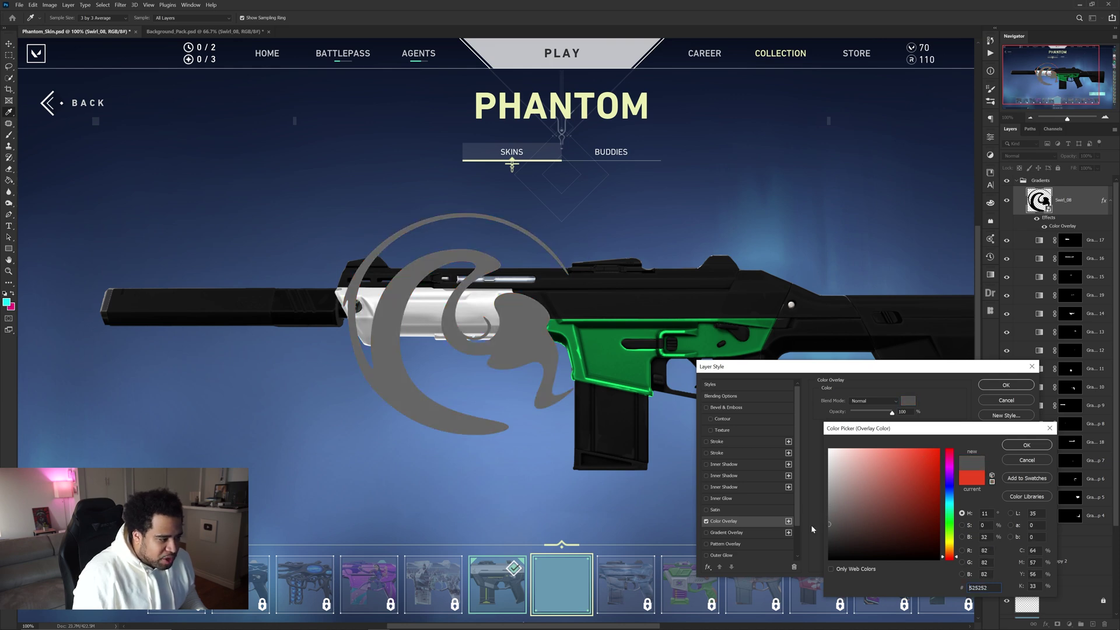
{"action": "left_click", "coordinate": [1027, 445]}
{"action": "left_click", "coordinate": [1005, 386]}
Shift the swirl slightly up towards the muzzle and clip its layer to the handguard's gradient map.
{"action": "left_click_drag", "start_coordinate": [588, 324], "coordinate": [561, 309]}
{"action": "right_click", "coordinate": [1080, 201]}
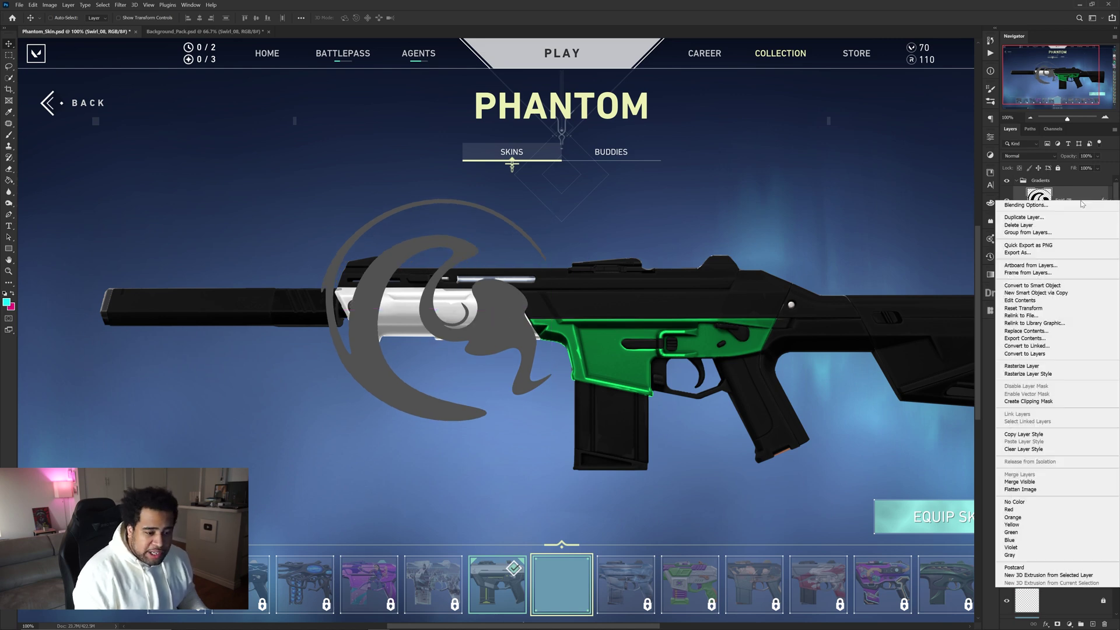
{"action": "left_click", "coordinate": [1029, 402]}
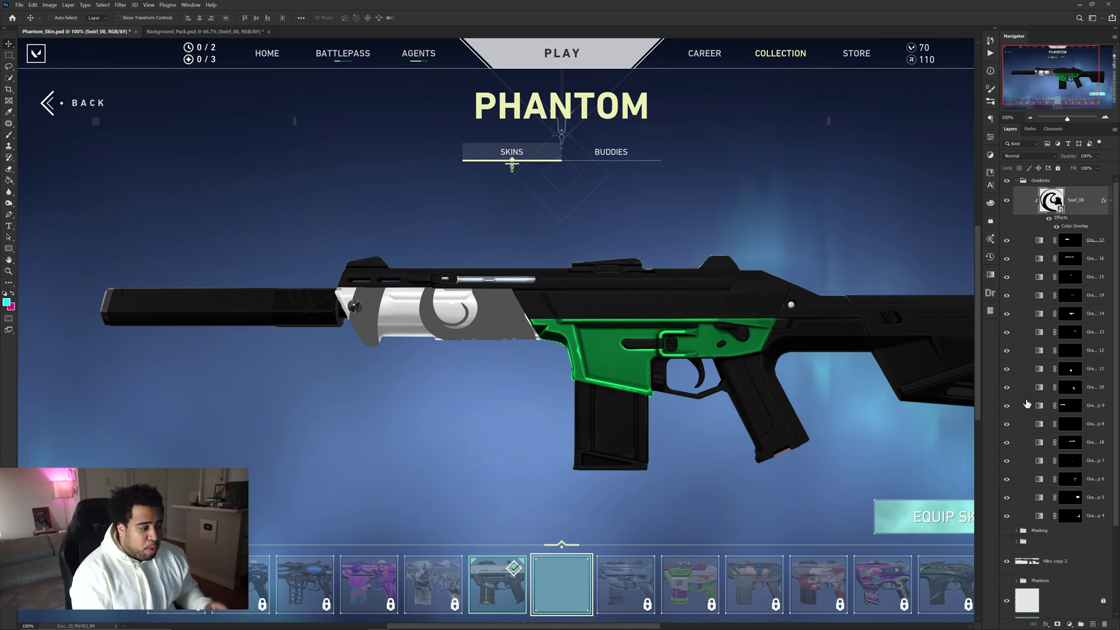
Reposition and scale the clipped swirl so its curved bands cover the front and rear of the handguard.
{"action": "scroll", "coordinate": [466, 299], "scroll_direction": "up", "scroll_amount": 1}
{"action": "left_click_drag", "start_coordinate": [466, 301], "coordinate": [575, 236]}
{"action": "left_click_drag", "start_coordinate": [620, 269], "coordinate": [692, 243]}
{"action": "key", "text": "ctrl+t"}
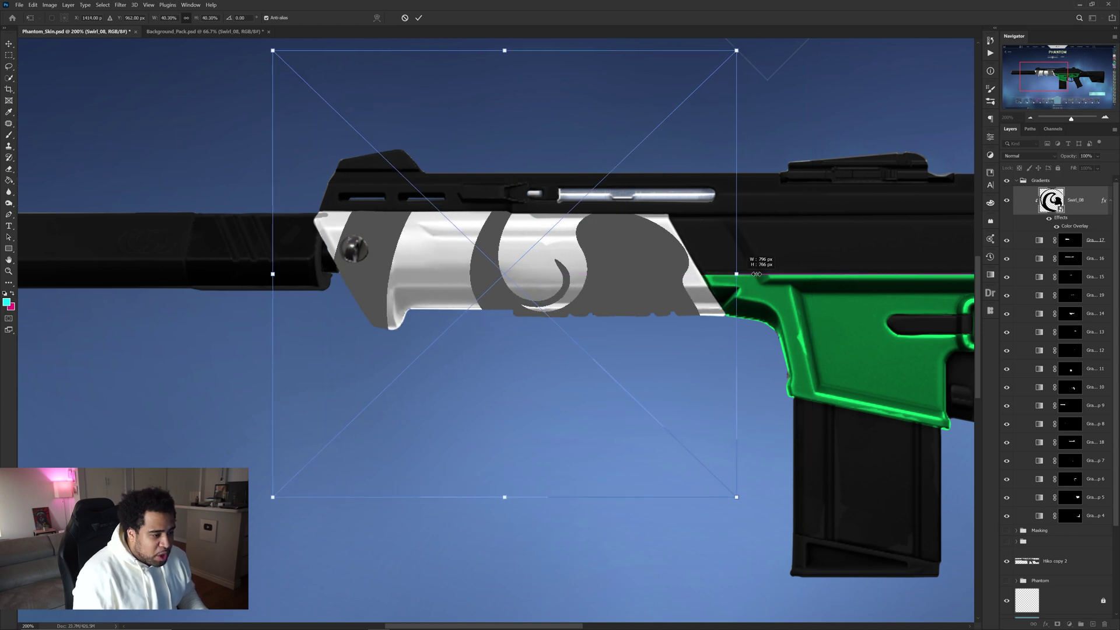
{"action": "key", "text": "Return"}
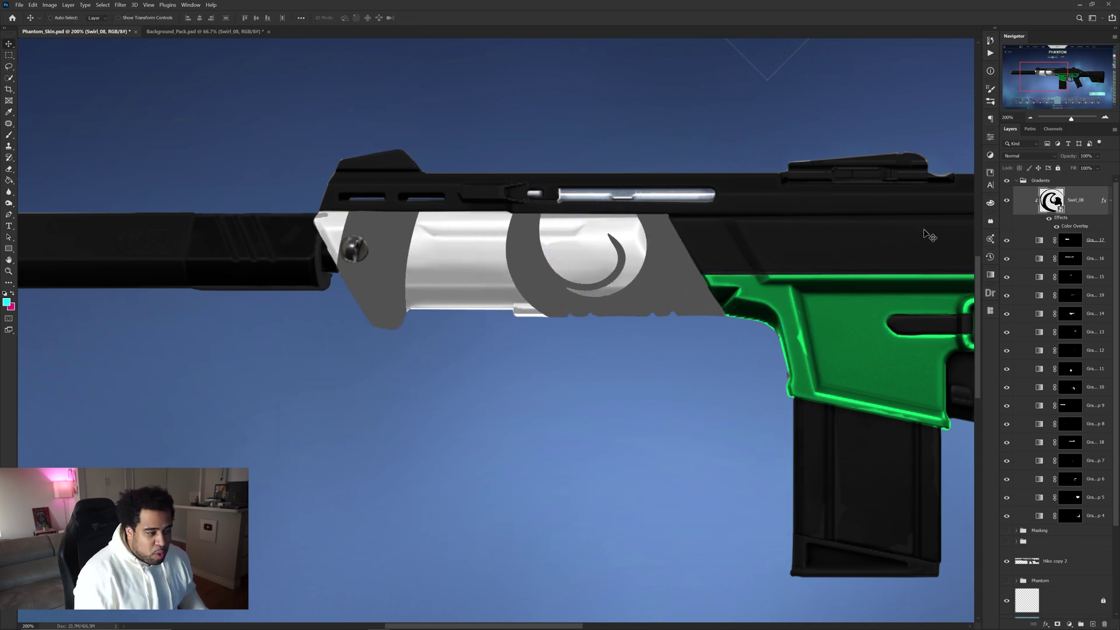
Try the Soft Light blend mode on the Swirl_08 layer and settle on Overlay.
{"action": "left_click", "coordinate": [1032, 156]}
{"action": "left_click", "coordinate": [1031, 261]}
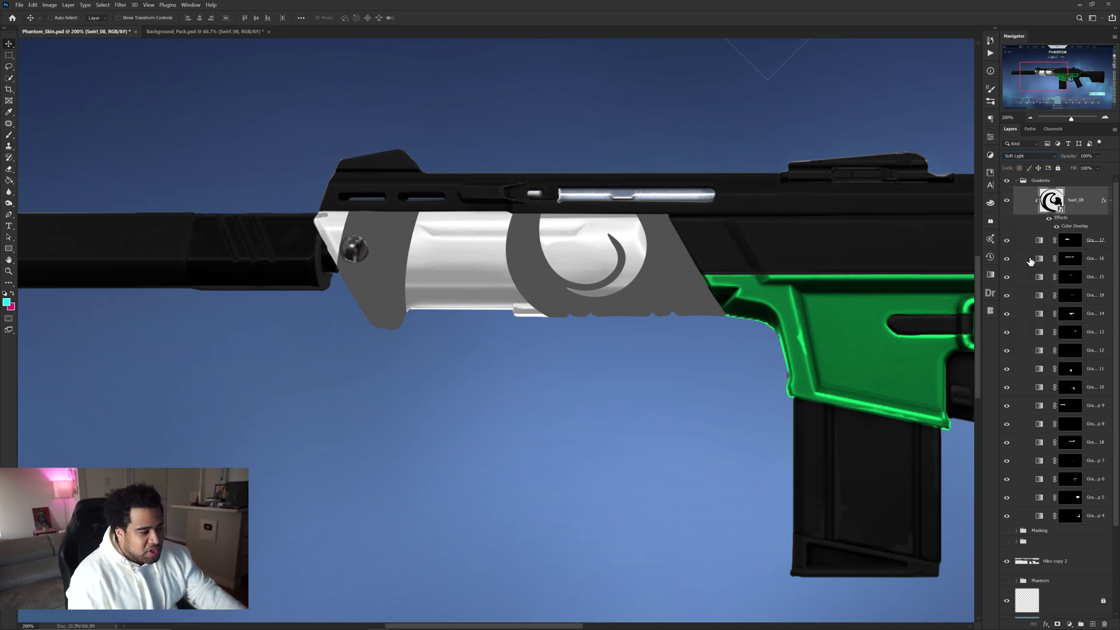
{"action": "left_click", "coordinate": [1030, 156]}
{"action": "left_click", "coordinate": [1014, 251]}
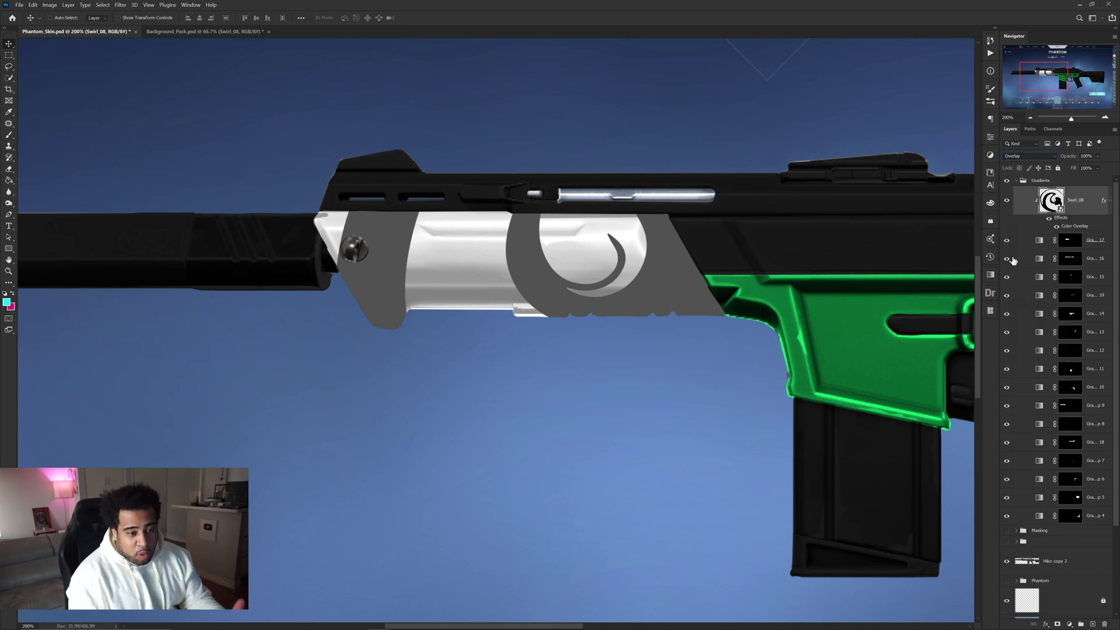
Convert the Swirl_08 layer to a smart object and set its blend mode to Normal.
{"action": "right_click", "coordinate": [1085, 204]}
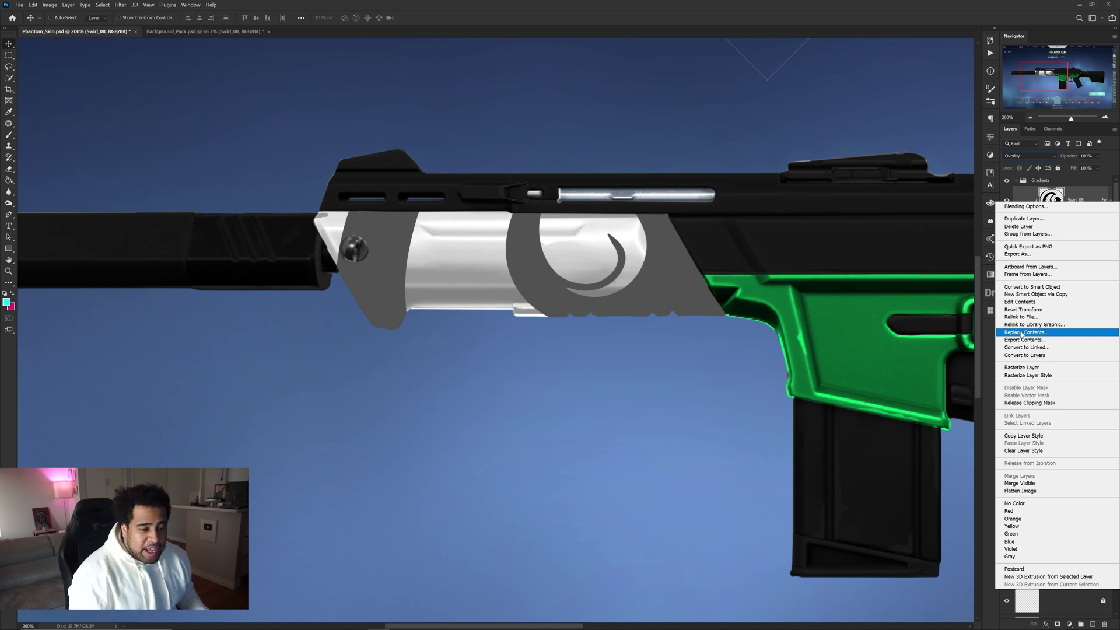
{"action": "left_click", "coordinate": [1026, 289]}
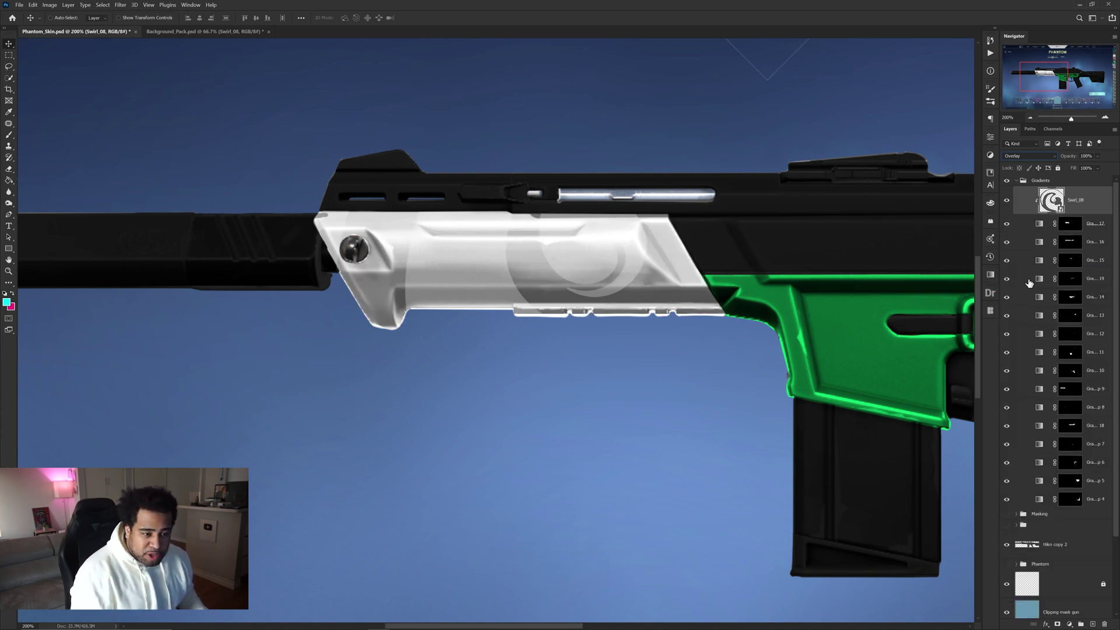
{"action": "left_click", "coordinate": [1013, 158]}
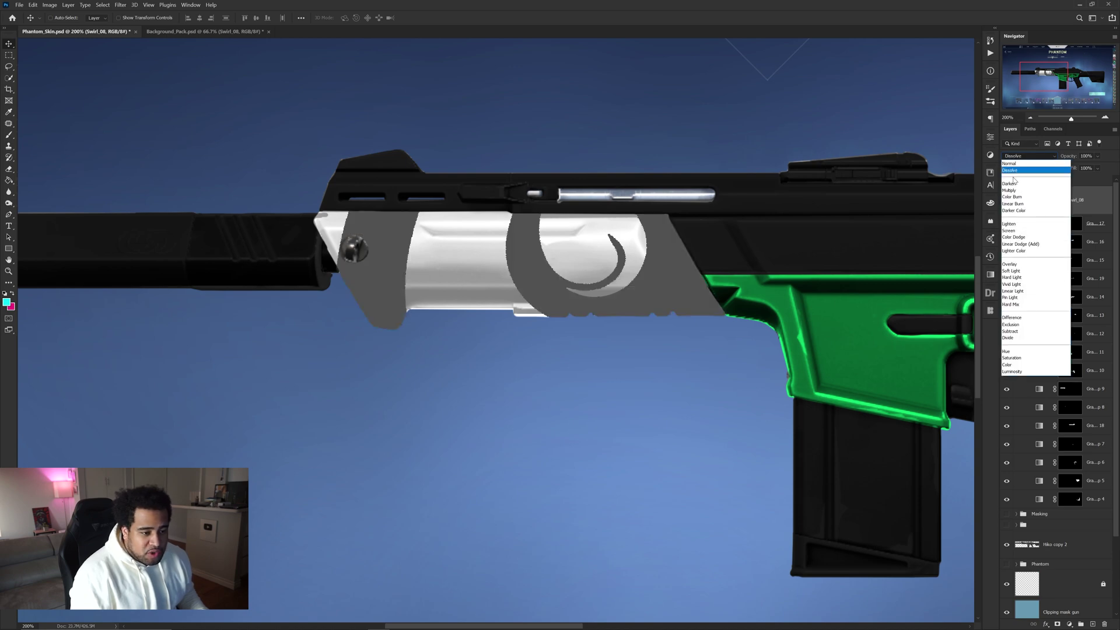
{"action": "left_click", "coordinate": [1013, 165]}
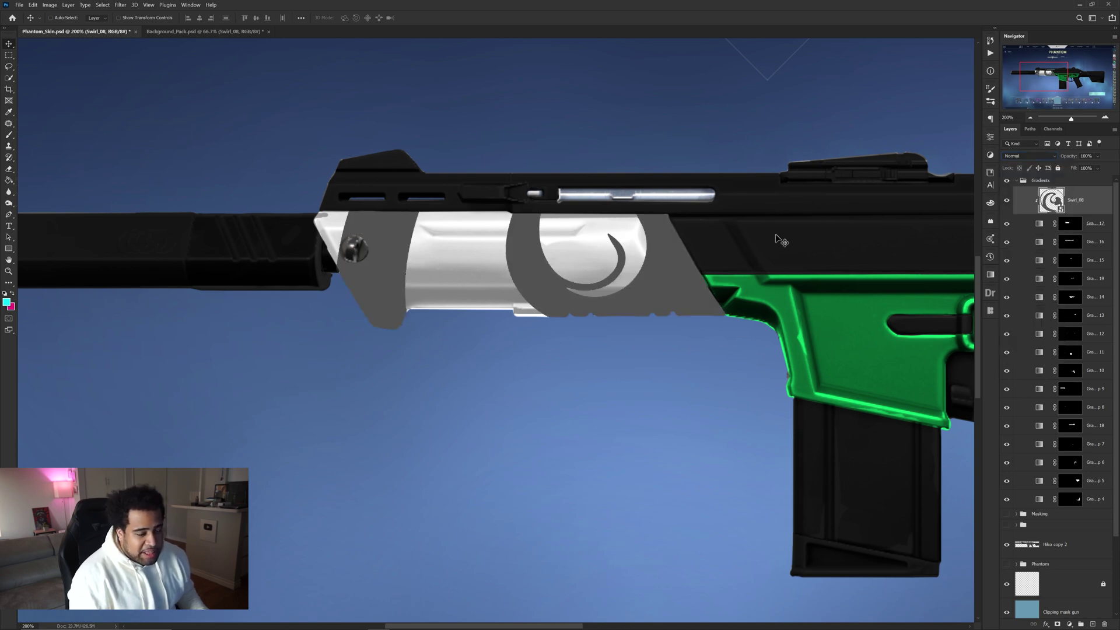
Inspect the Color Overlay inside the Swirl_08 smart object, then save and close its contents.
{"action": "double_click", "coordinate": [1060, 209]}
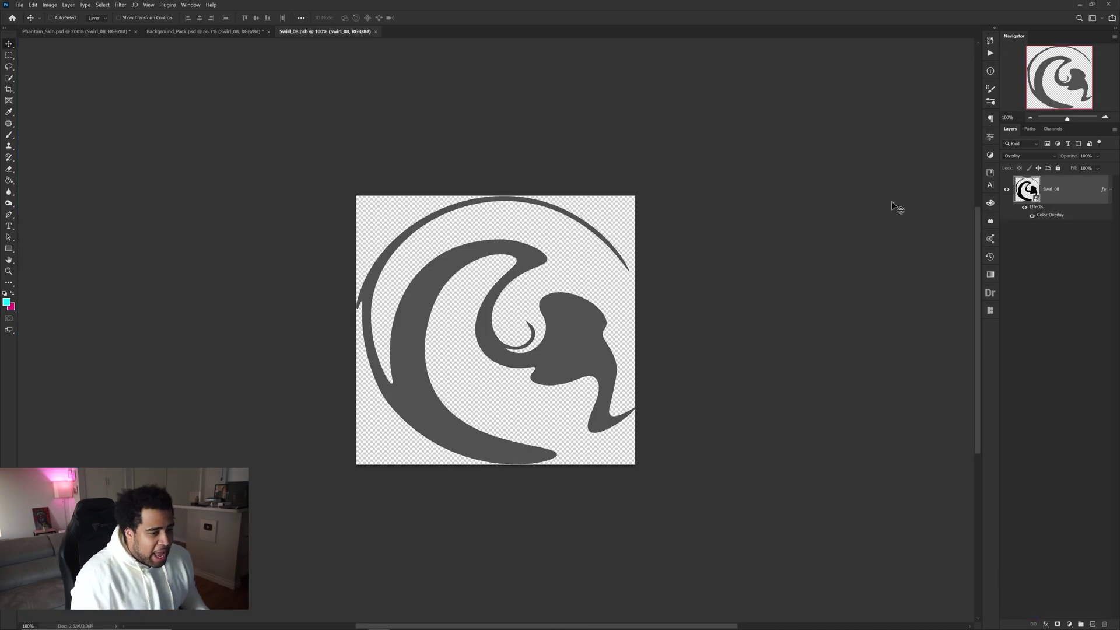
{"action": "double_click", "coordinate": [1051, 215]}
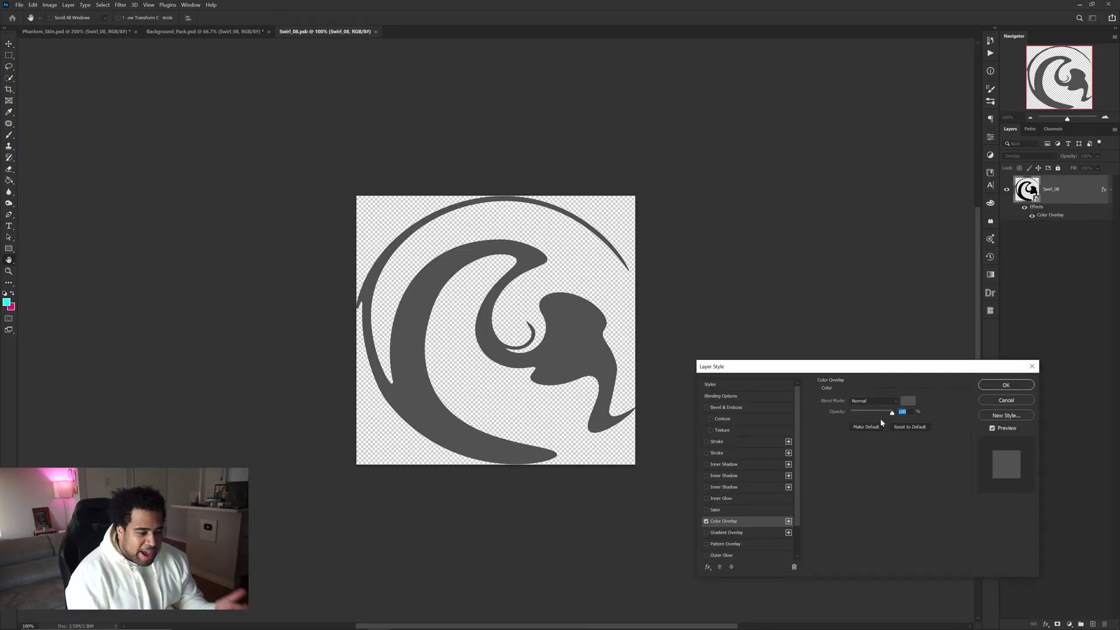
{"action": "left_click", "coordinate": [1010, 386]}
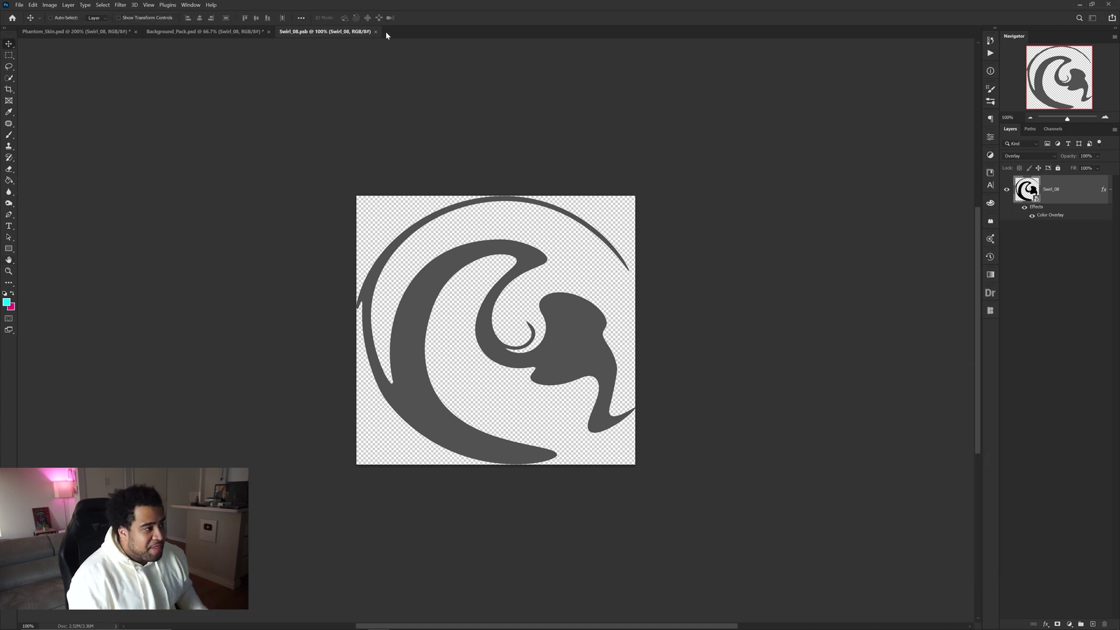
{"action": "left_click", "coordinate": [19, 4]}
{"action": "left_click", "coordinate": [31, 98]}
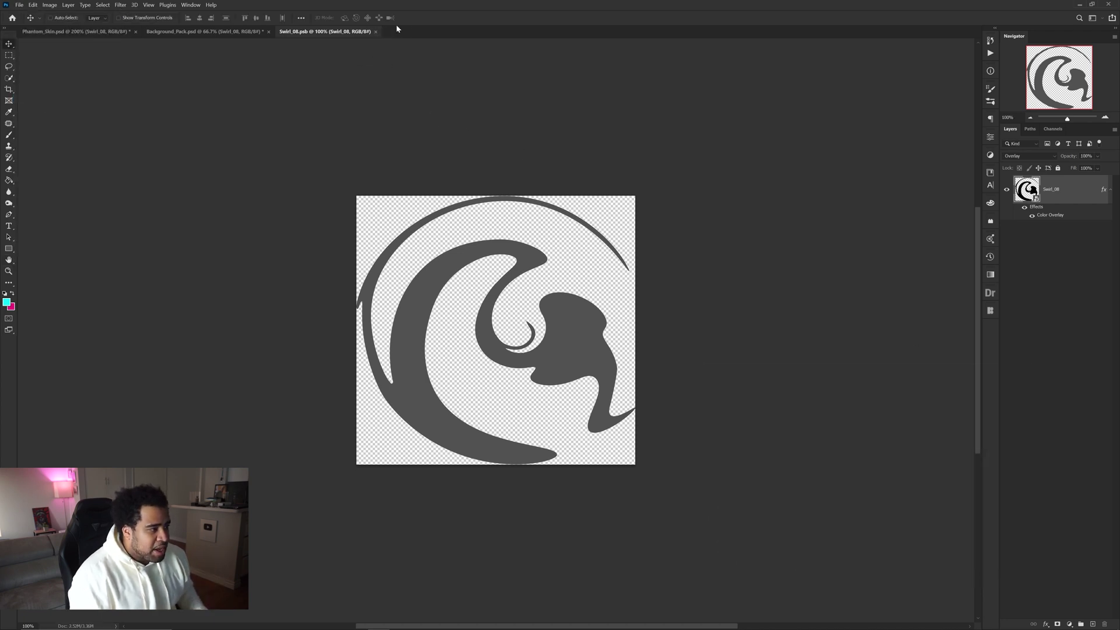
{"action": "left_click", "coordinate": [374, 32]}
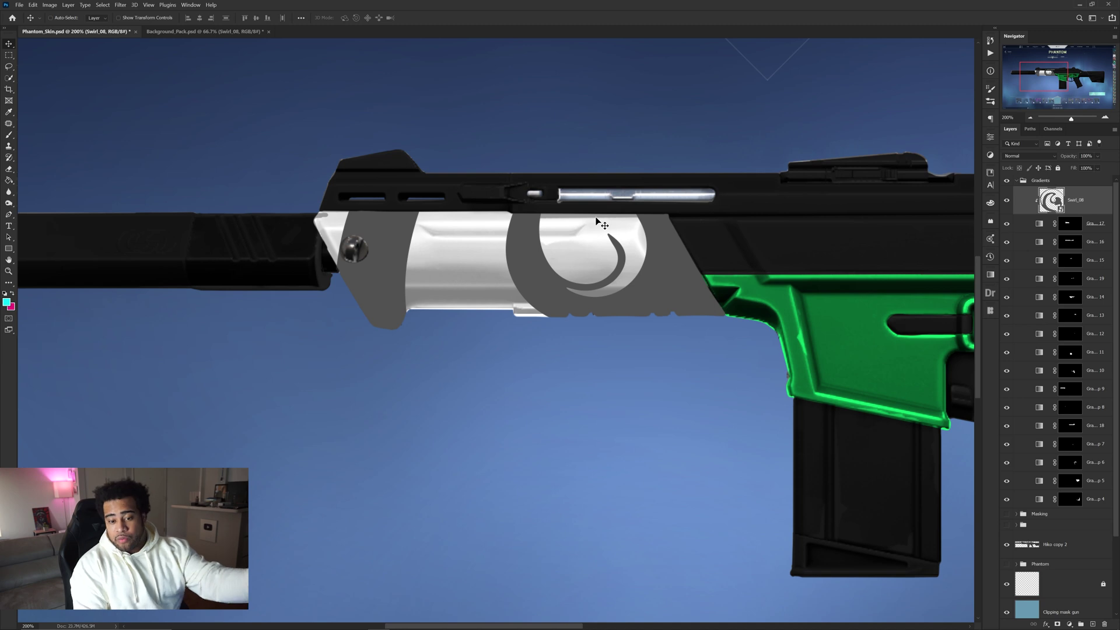
Try the Overlay blend mode on the converted Swirl_08 layer.
{"action": "mouse_move", "coordinate": [709, 260]}
{"action": "left_mouse_down"}
{"action": "mouse_move", "coordinate": [675, 300]}
{"action": "mouse_move", "coordinate": [720, 261]}
{"action": "left_mouse_up"}
{"action": "key", "text": "ctrl+z"}
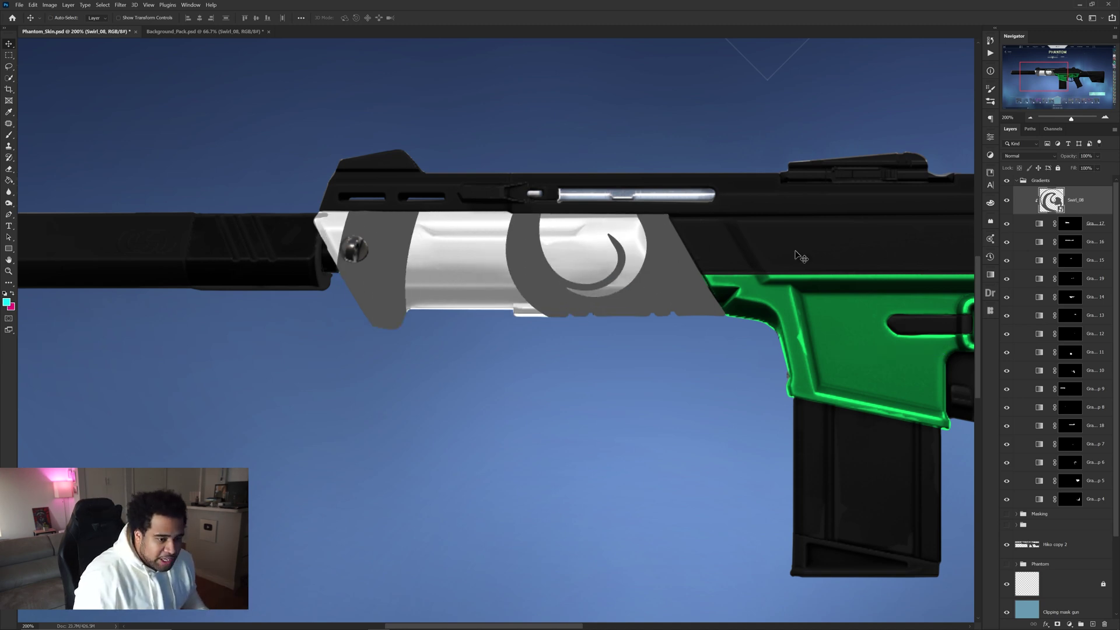
{"action": "left_click", "coordinate": [1017, 158]}
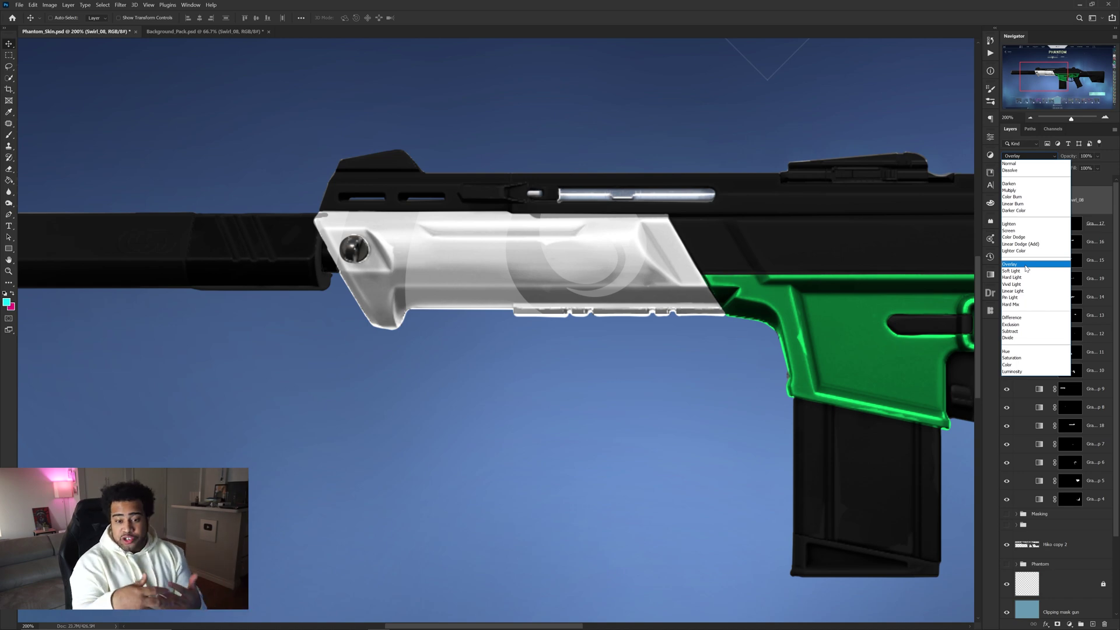
{"action": "left_click", "coordinate": [886, 222]}
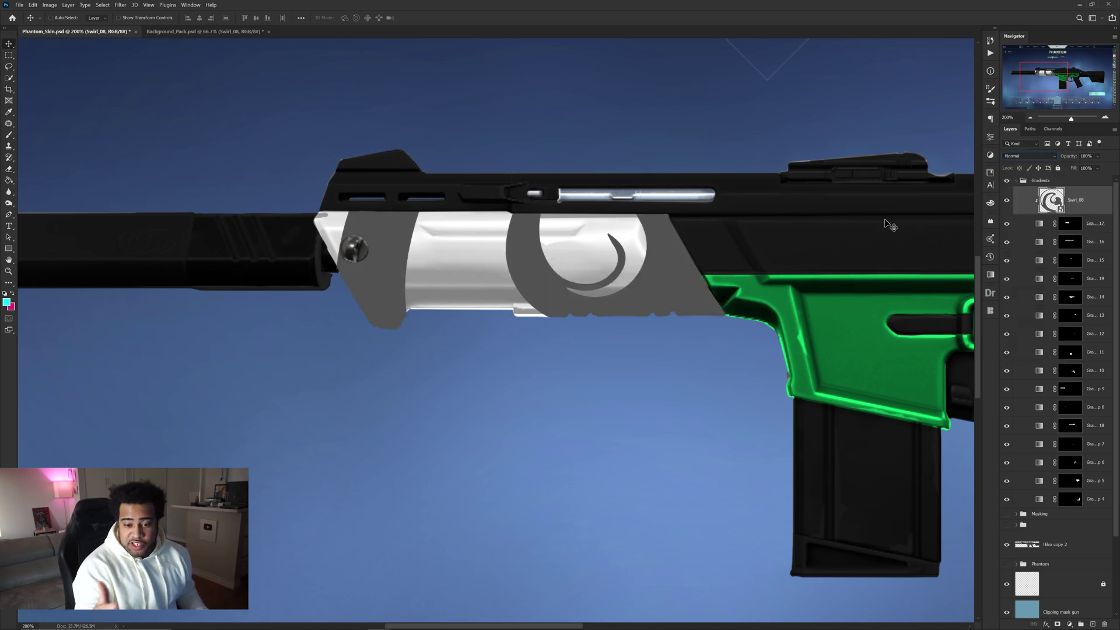
In Swirl_08's blending options, split the Blend If underlying-layer black slider to 0 / 186 so the handguard's shadows show through.
{"action": "double_click", "coordinate": [1105, 202]}
{"action": "left_click_drag", "start_coordinate": [776, 363], "coordinate": [774, 188]}
{"action": "left_click", "coordinate": [709, 218]}
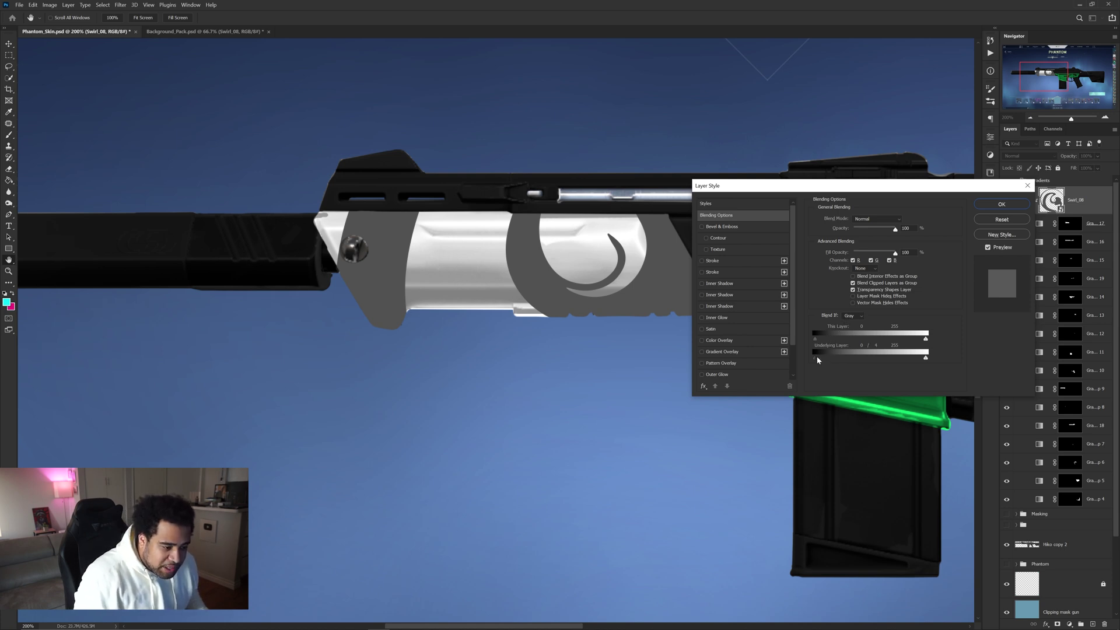
{"action": "left_click_drag", "start_coordinate": [816, 356], "coordinate": [860, 355]}
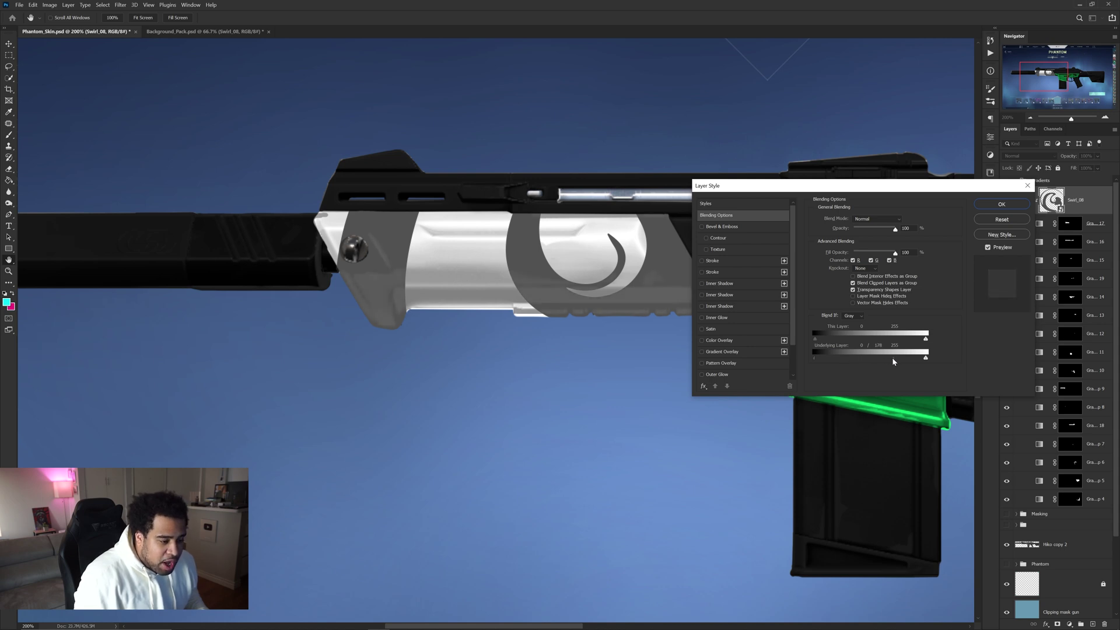
{"action": "left_click_drag", "start_coordinate": [893, 360], "coordinate": [898, 355]}
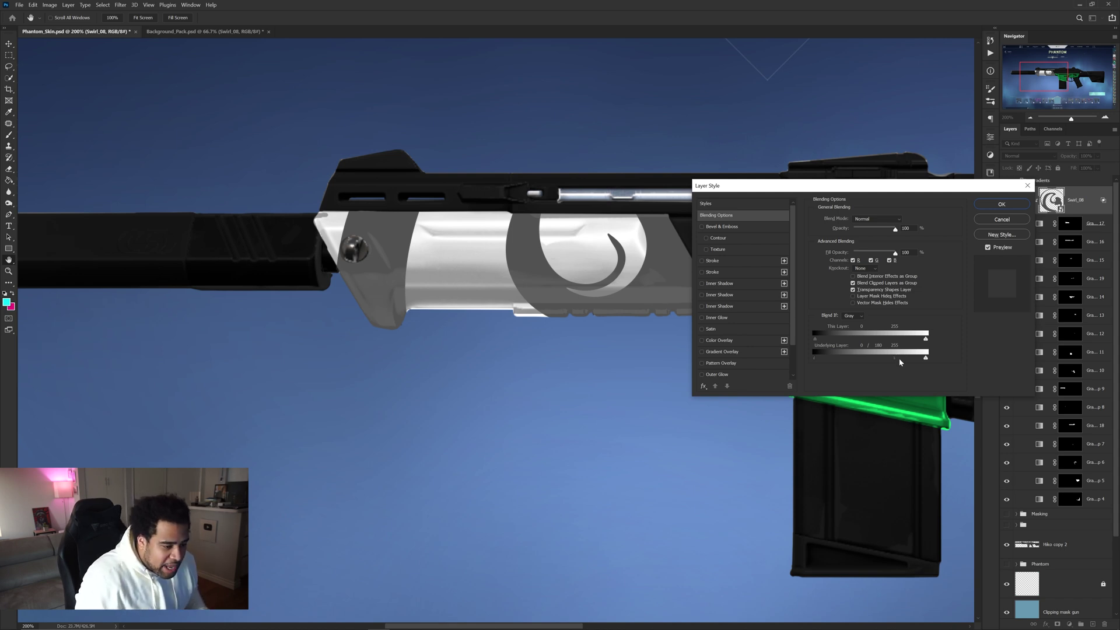
{"action": "left_click_drag", "start_coordinate": [902, 359], "coordinate": [908, 358]}
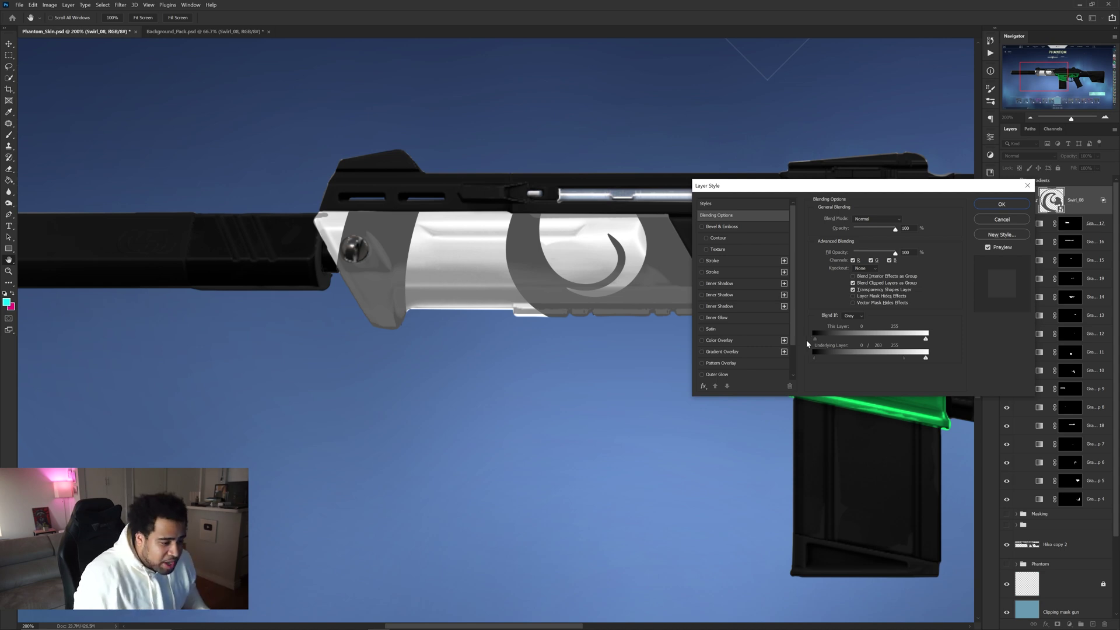
{"action": "mouse_move", "coordinate": [815, 358]}
{"action": "left_mouse_down"}
{"action": "mouse_move", "coordinate": [889, 358]}
{"action": "mouse_move", "coordinate": [800, 358]}
{"action": "left_mouse_up"}
{"action": "mouse_move", "coordinate": [817, 340]}
{"action": "left_mouse_down"}
{"action": "mouse_move", "coordinate": [885, 341]}
{"action": "mouse_move", "coordinate": [814, 341]}
{"action": "left_mouse_up"}
{"action": "left_click_drag", "start_coordinate": [905, 356], "coordinate": [896, 357]}
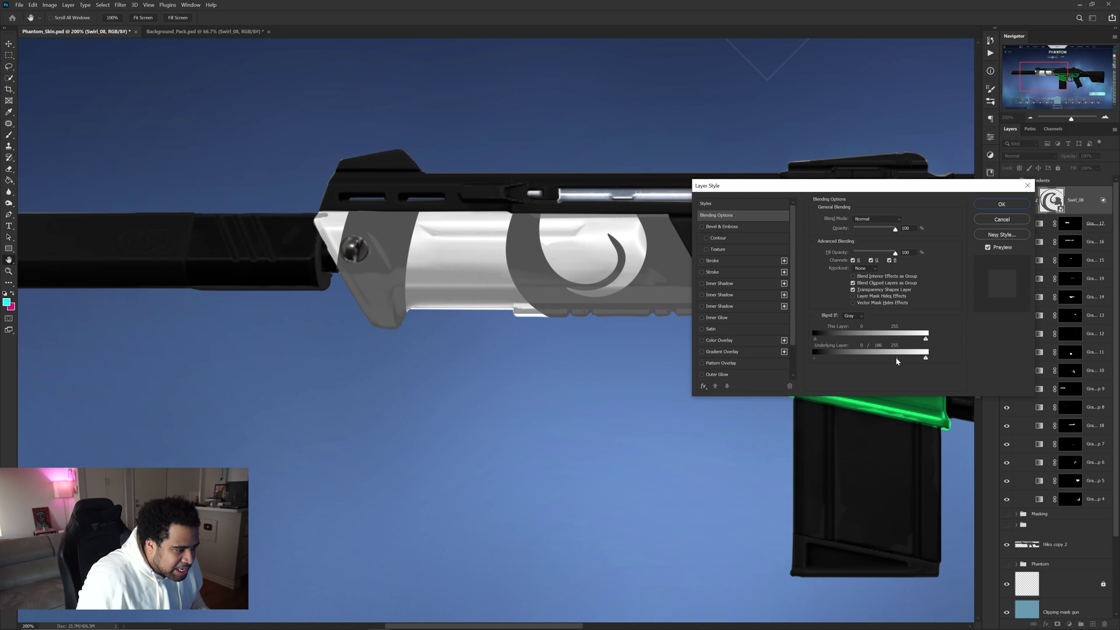
{"action": "left_click", "coordinate": [1002, 205]}
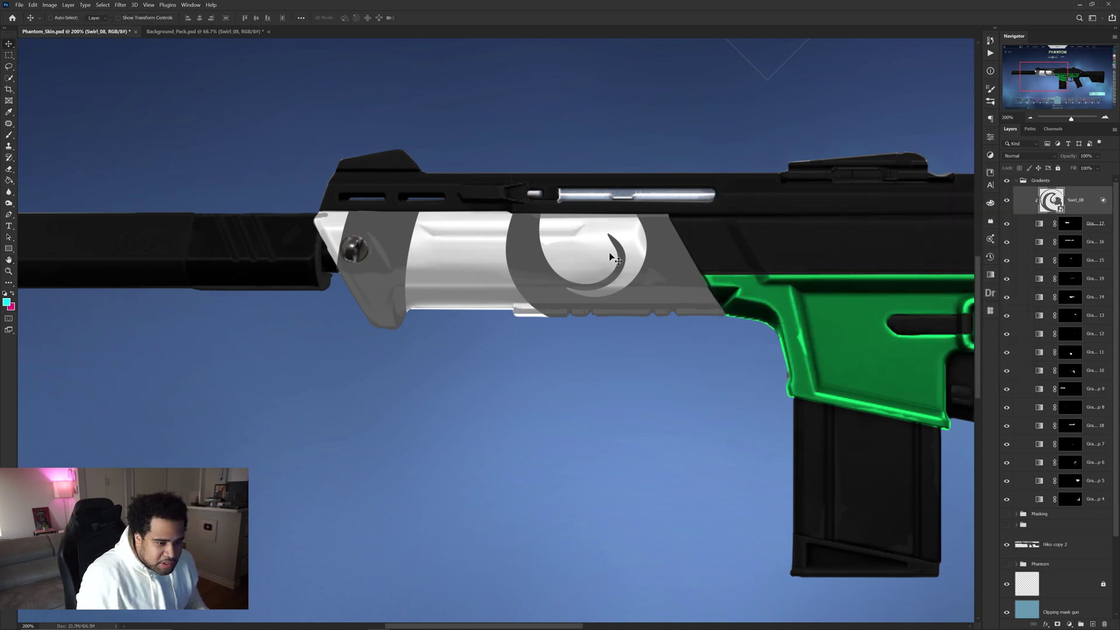
Change the handguard's Gradient Map 17 to the black-to-cyan preset.
{"action": "double_click", "coordinate": [1039, 223]}
{"action": "left_click", "coordinate": [923, 165]}
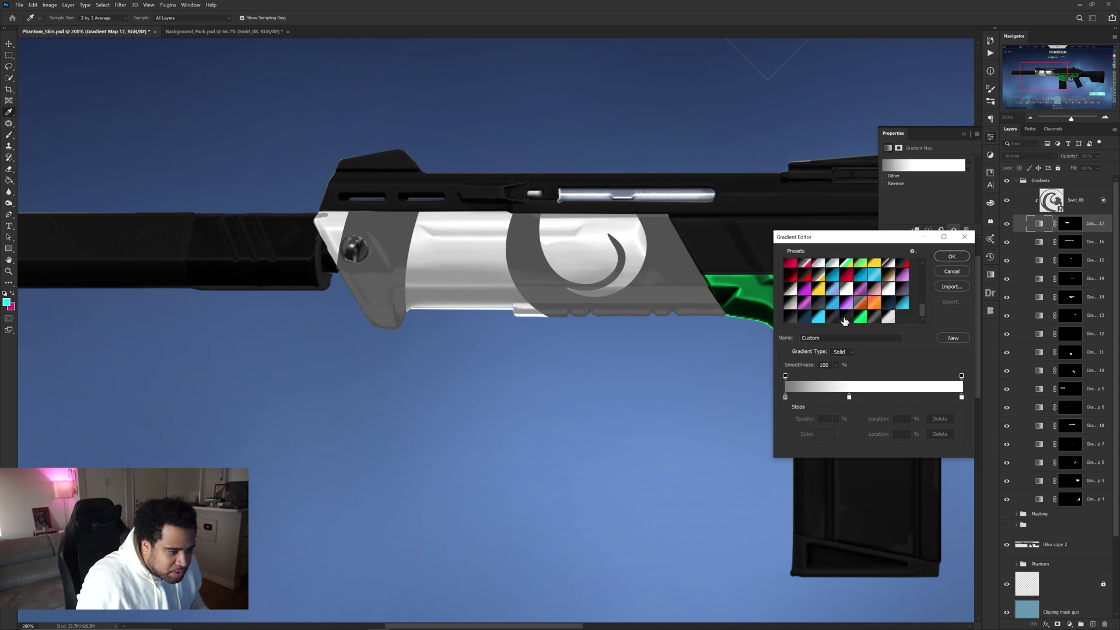
{"action": "left_click", "coordinate": [818, 317]}
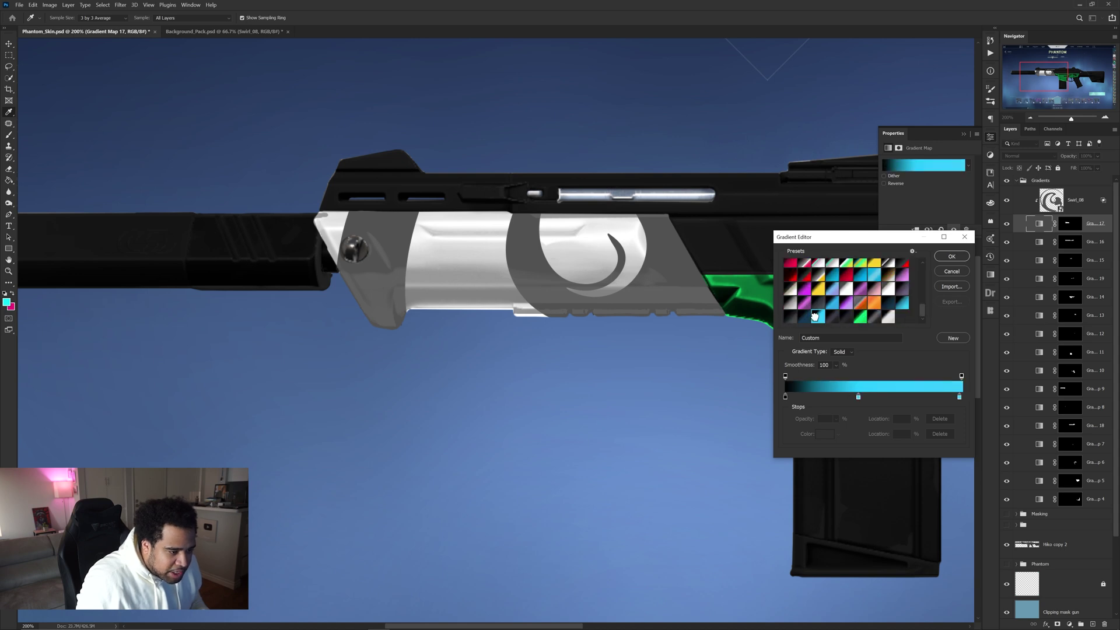
{"action": "left_click", "coordinate": [952, 256]}
Recolour the Color Overlay inside the Swirl_08 smart object to a very light grey and return to the Phantom_Skin document.
{"action": "left_click", "coordinate": [1074, 206]}
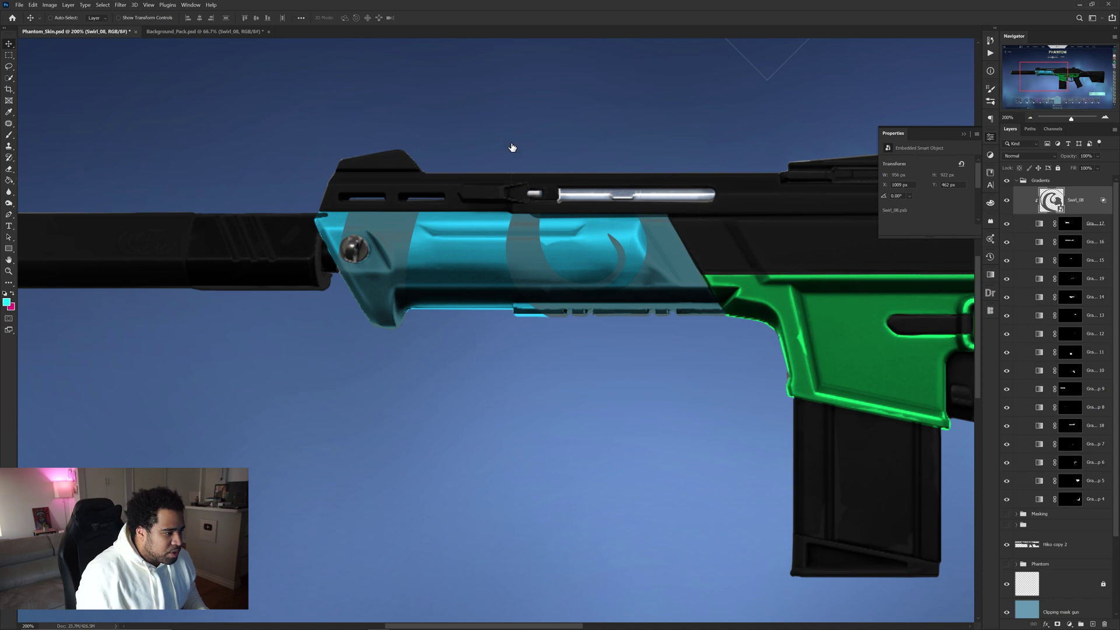
{"action": "double_click", "coordinate": [1037, 211]}
{"action": "key", "text": "Escape"}
{"action": "double_click", "coordinate": [1058, 210]}
{"action": "double_click", "coordinate": [1045, 216]}
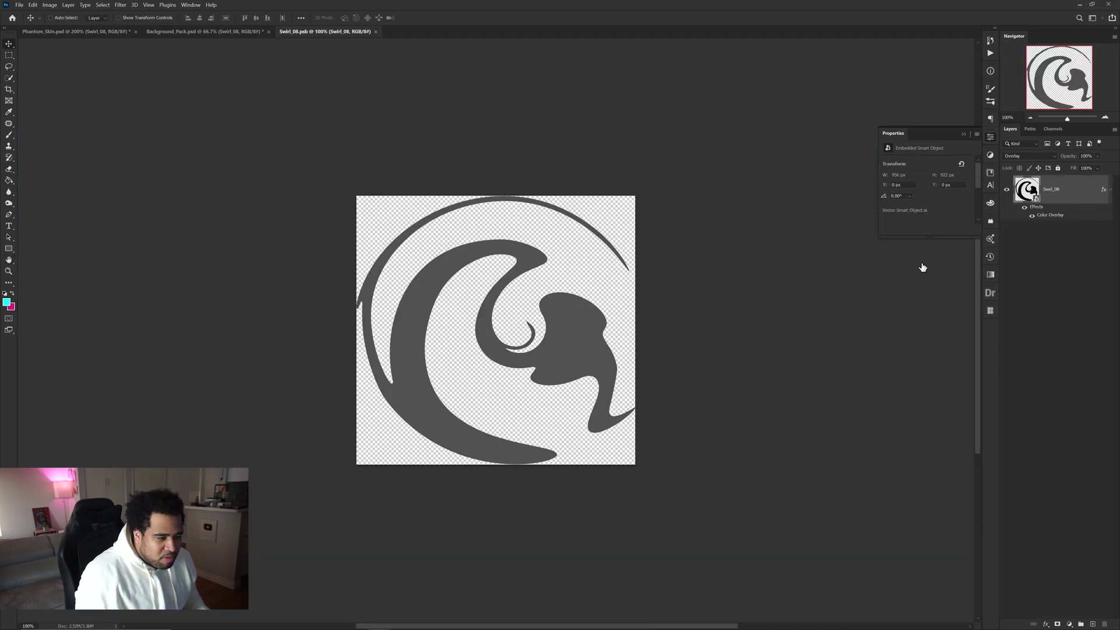
{"action": "left_click", "coordinate": [904, 221]}
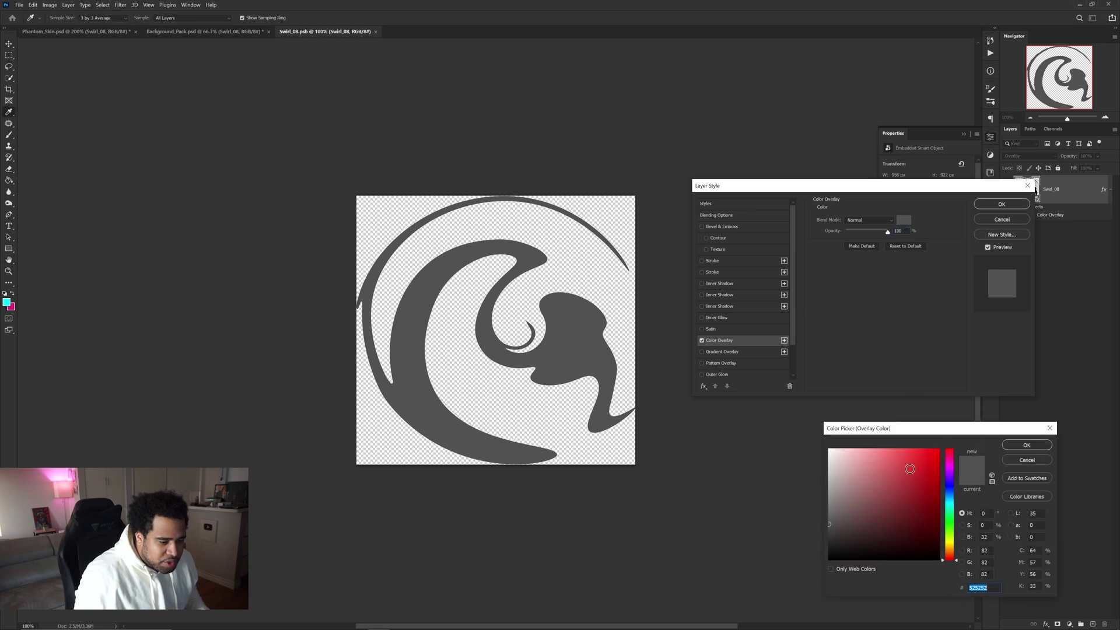
{"action": "left_click_drag", "start_coordinate": [908, 468], "coordinate": [816, 463]}
{"action": "left_click", "coordinate": [1027, 445]}
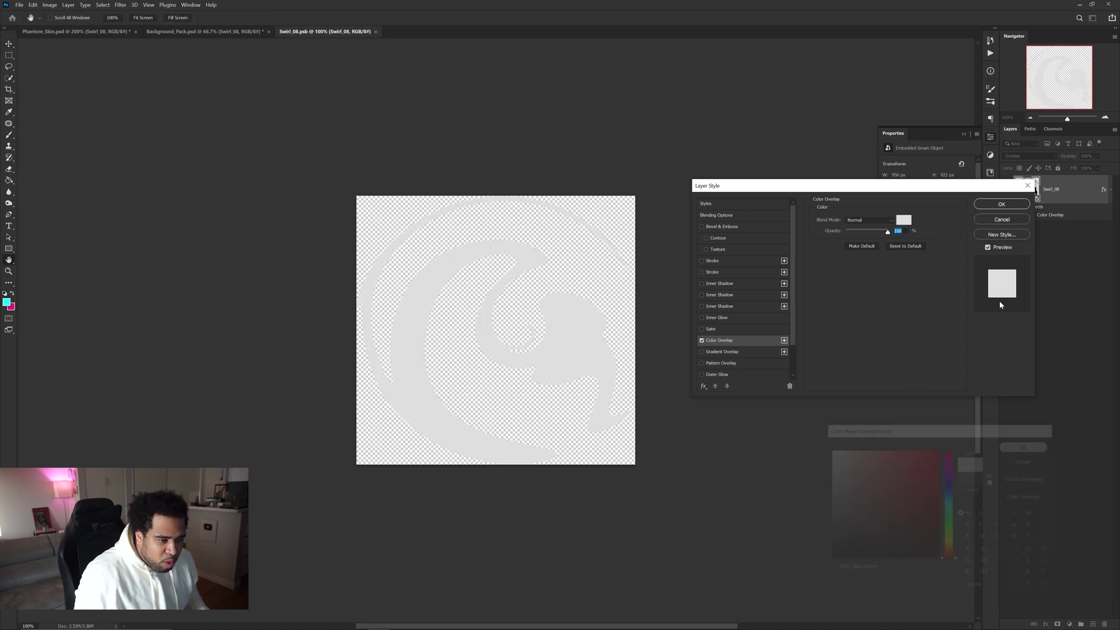
{"action": "left_click", "coordinate": [1002, 204]}
{"action": "left_click", "coordinate": [114, 33]}
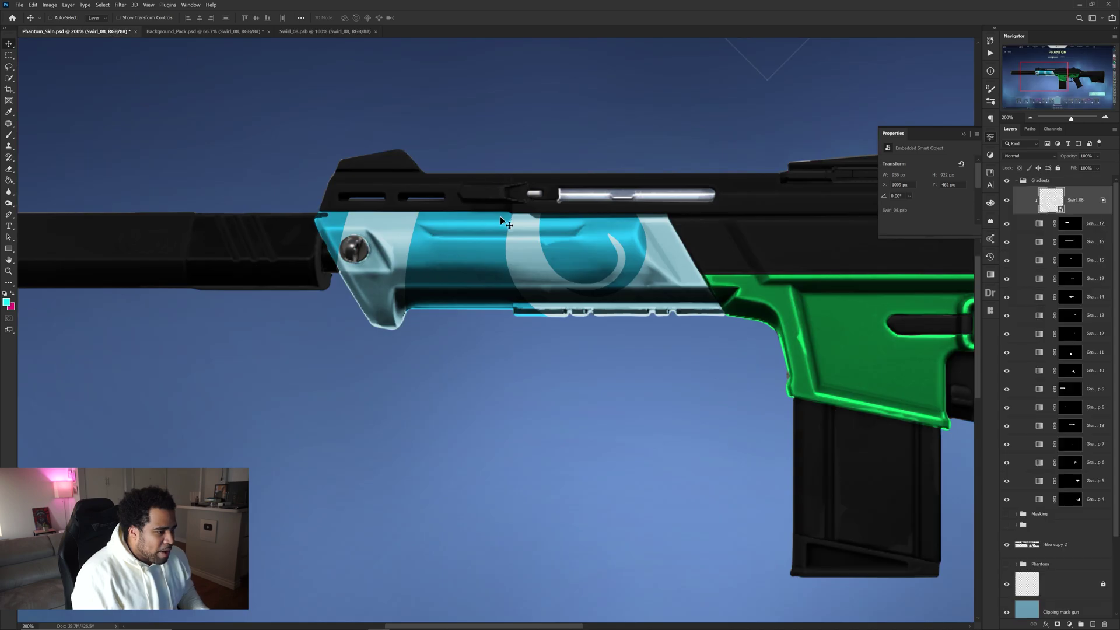
Reset Swirl_08's Blend If underlying-layer black slider and split it again to about 100 so the light bands look more solid.
{"action": "double_click", "coordinate": [1092, 210]}
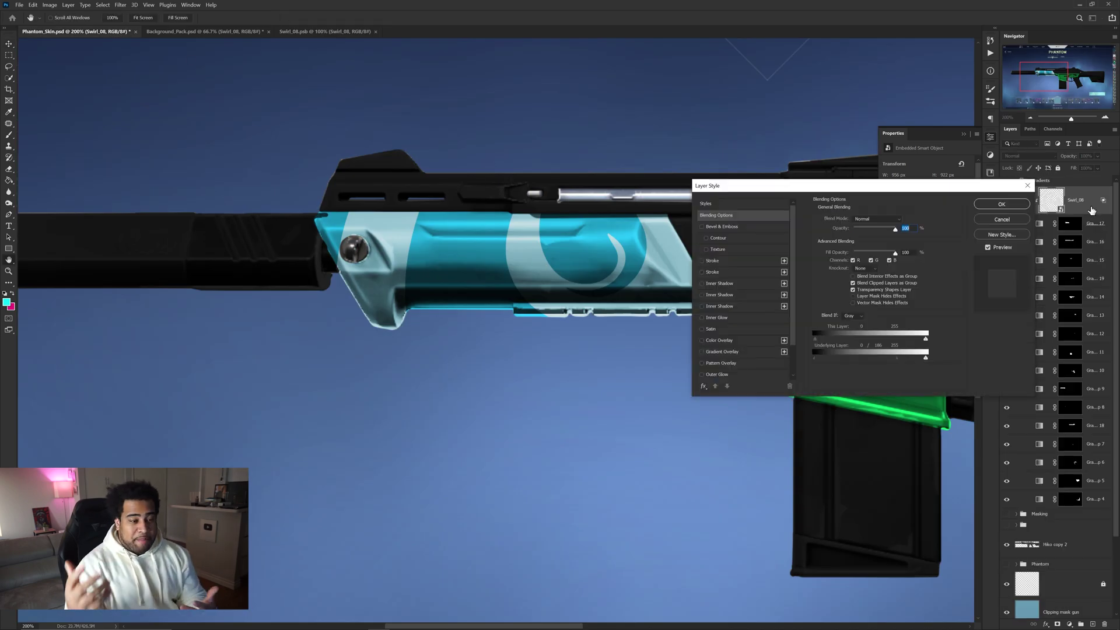
{"action": "left_click_drag", "start_coordinate": [865, 357], "coordinate": [815, 357]}
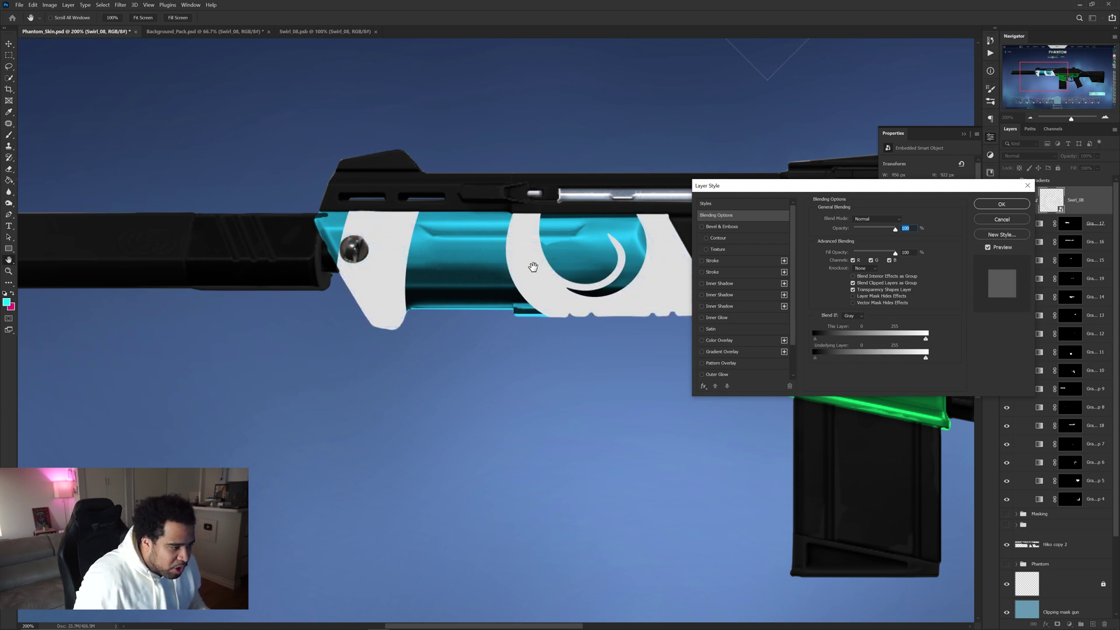
{"action": "left_click_drag", "start_coordinate": [817, 357], "coordinate": [860, 358]}
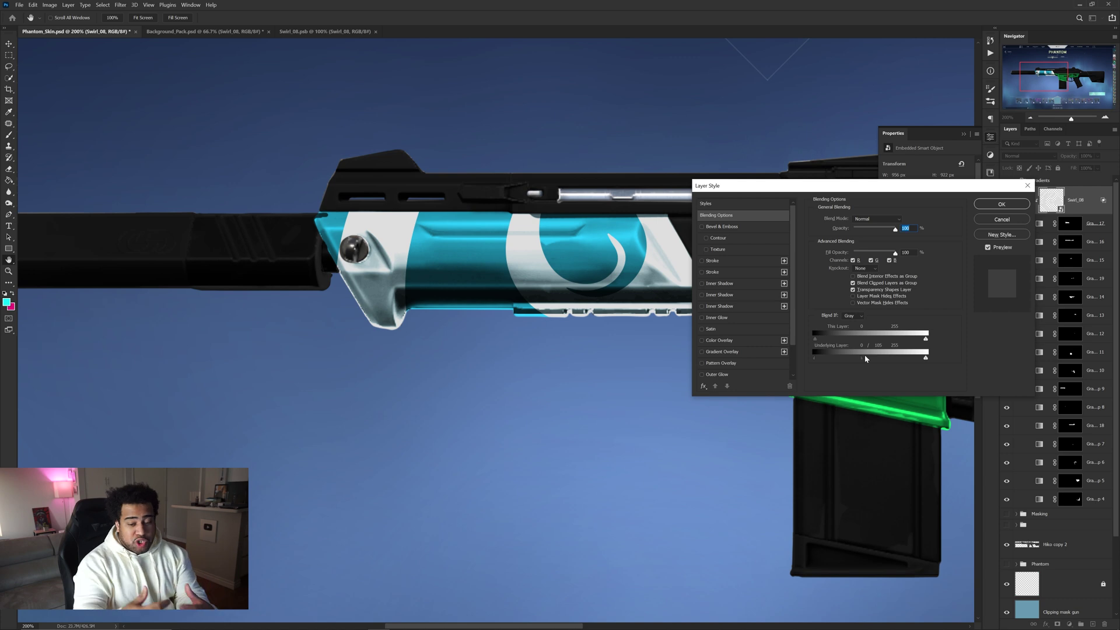
{"action": "left_click", "coordinate": [992, 204]}
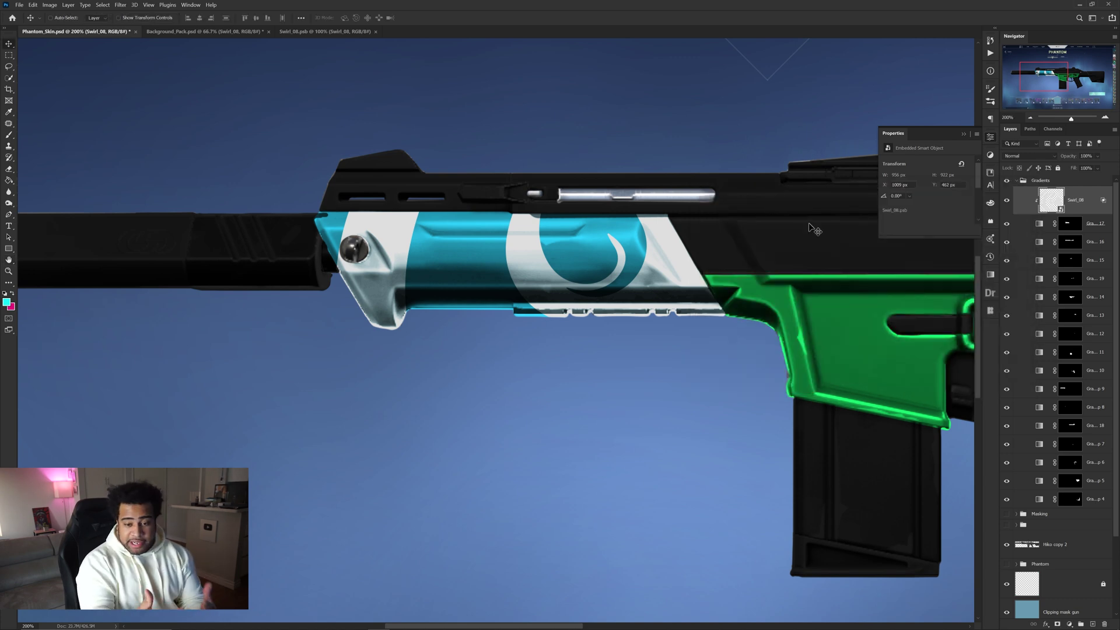
Compare the whole gun with the Swirl_08 layer shown and hidden.
{"action": "left_click", "coordinate": [1006, 199]}
{"action": "scroll", "coordinate": [657, 273], "scroll_direction": "down", "scroll_amount": 2}
{"action": "left_click_drag", "start_coordinate": [730, 289], "coordinate": [597, 275]}
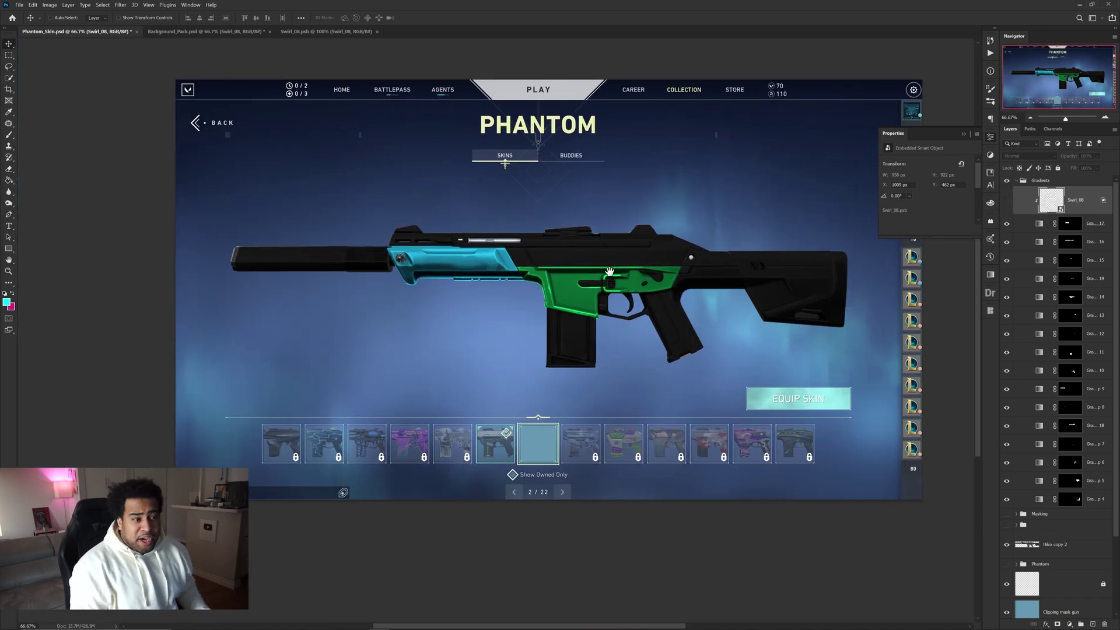
{"action": "left_click", "coordinate": [828, 202]}
{"action": "left_click_drag", "start_coordinate": [753, 225], "coordinate": [765, 229]}
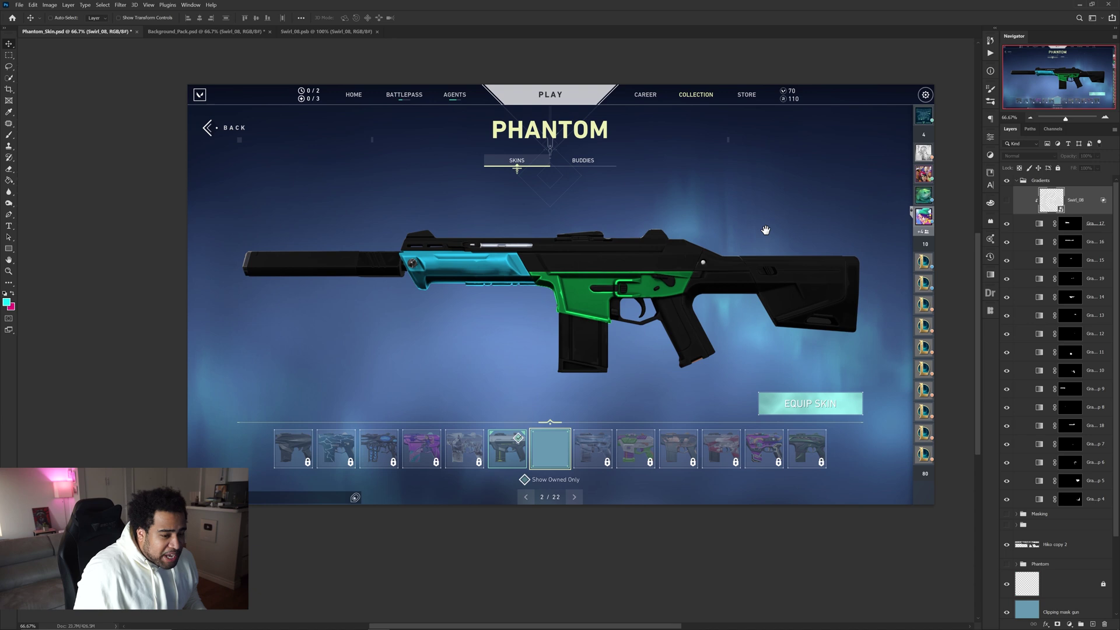
{"action": "left_click", "coordinate": [1006, 200]}
{"action": "left_click", "coordinate": [1006, 202]}
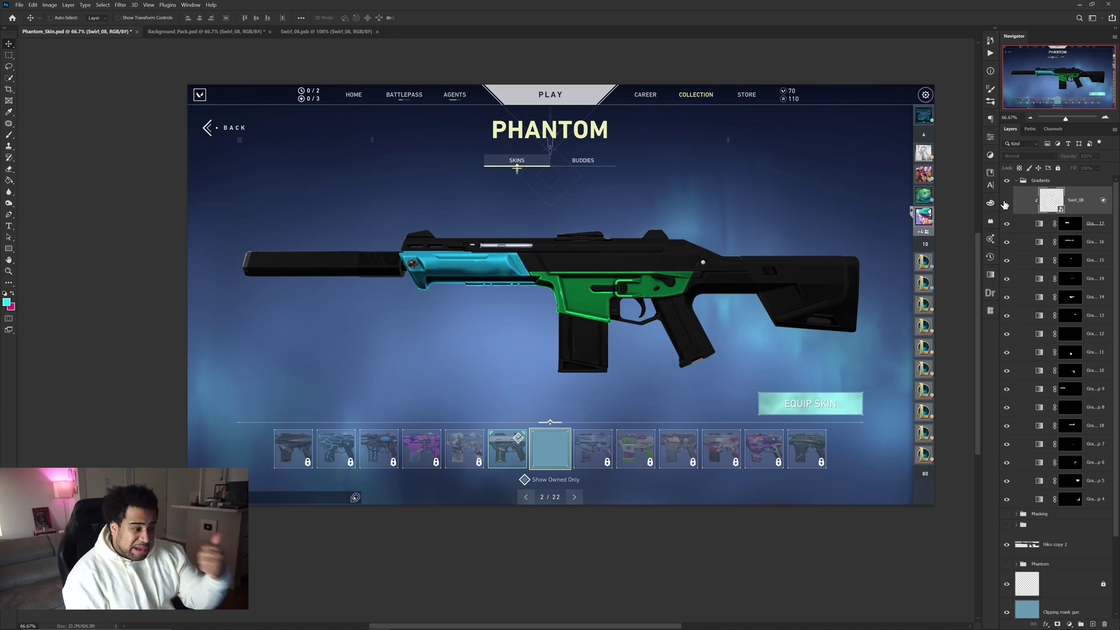